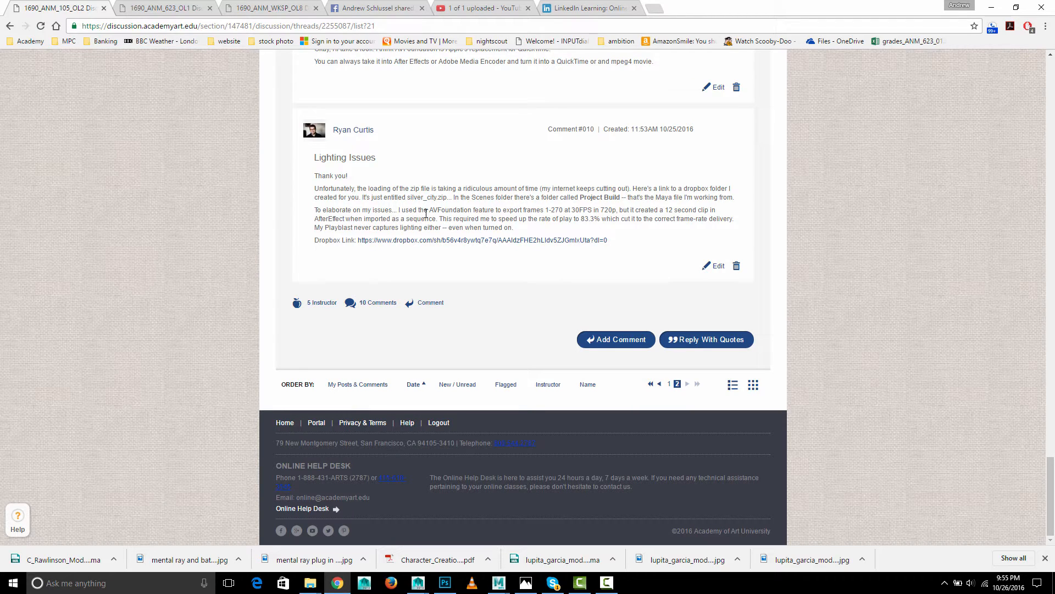
Switch to the town_build scene in Maya and set the camera view to No Gate in its camera settings.
drag(426, 213, 488, 213)
click(417, 582)
click(443, 556)
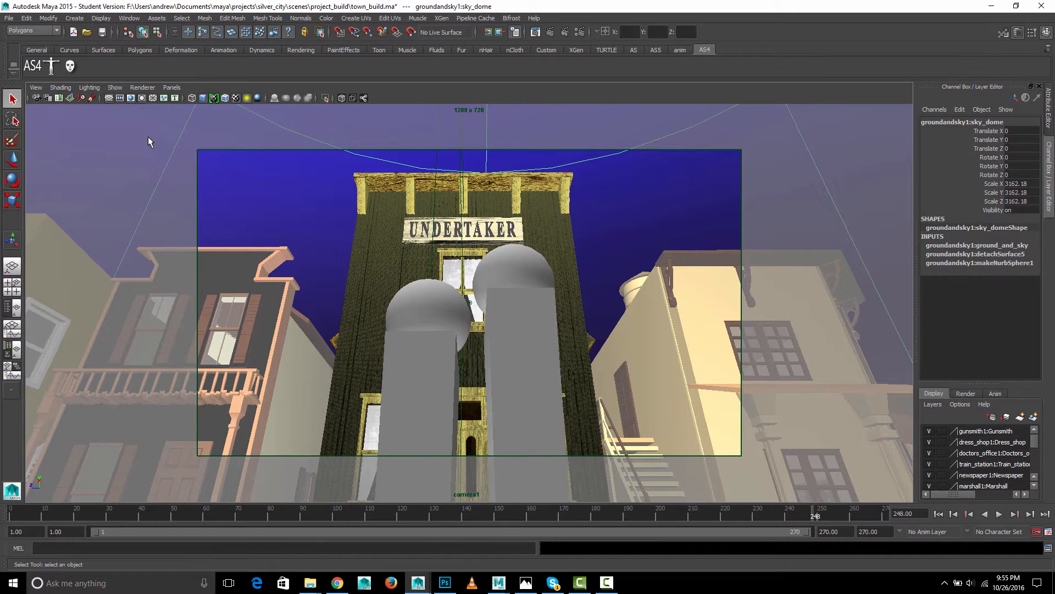
click(36, 87)
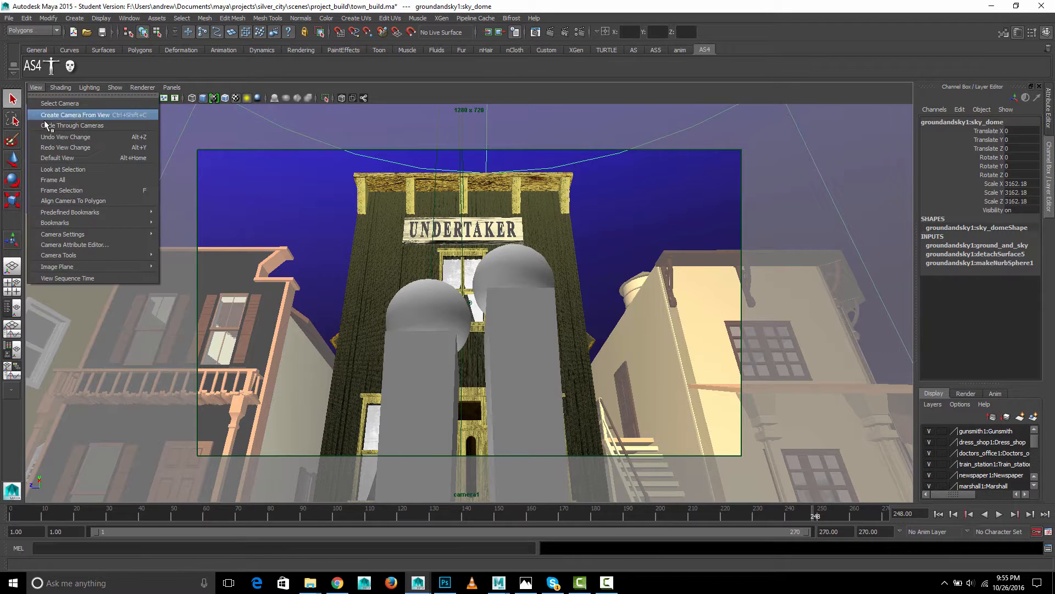
mouse_move(82, 235)
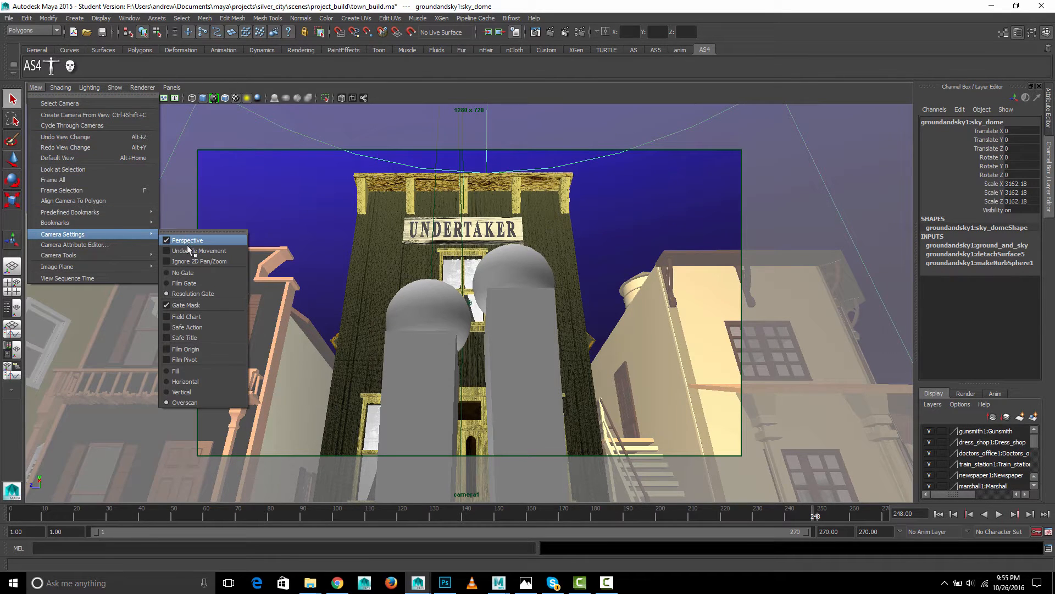
click(189, 276)
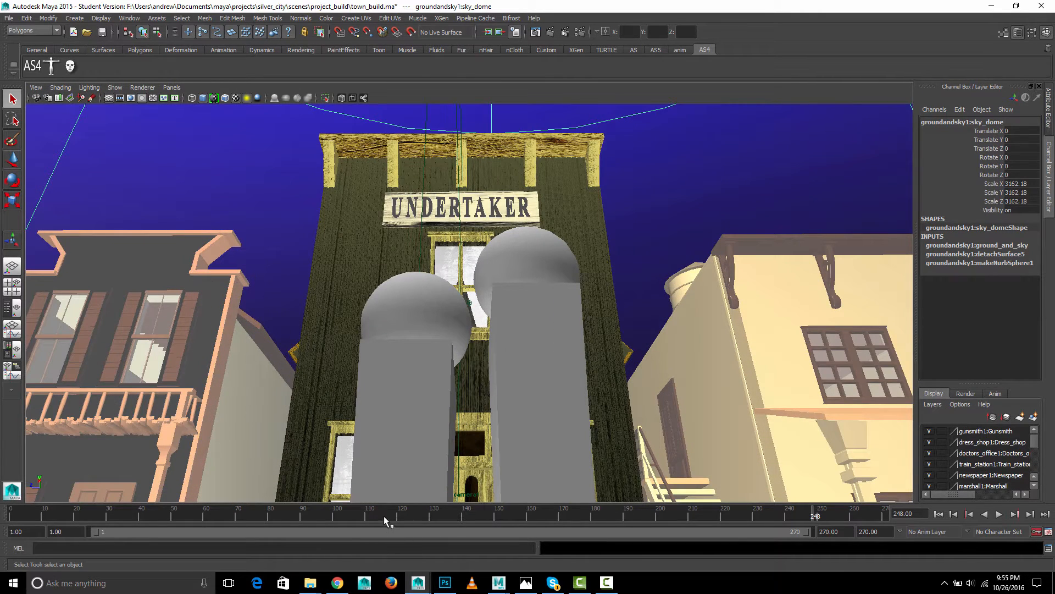
Open the playblast options and review the format, encoding and display size choices, keeping qt, H.264 and From Render Settings.
right_click(385, 514)
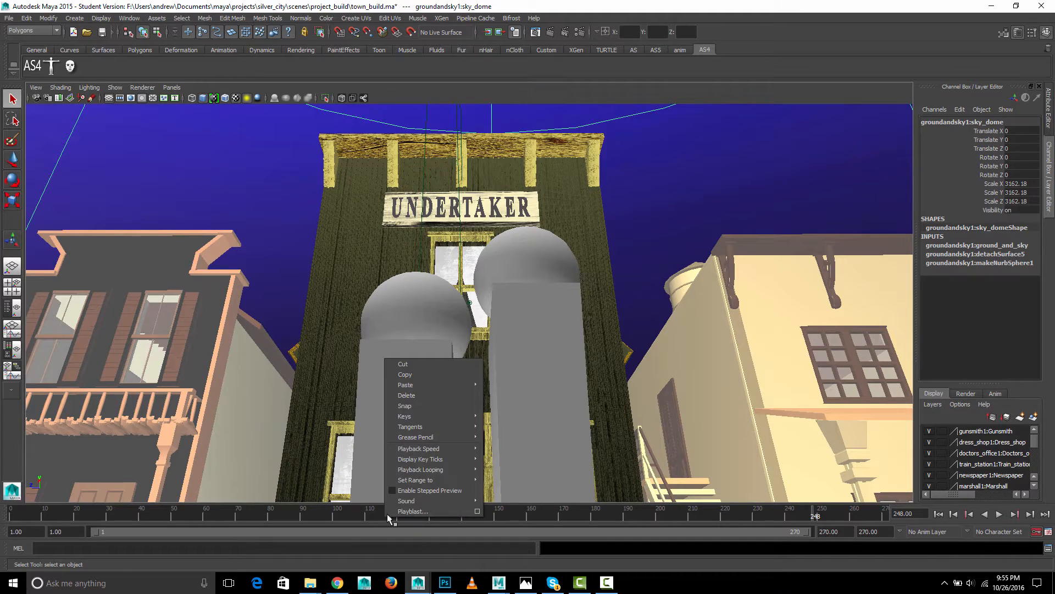
click(477, 511)
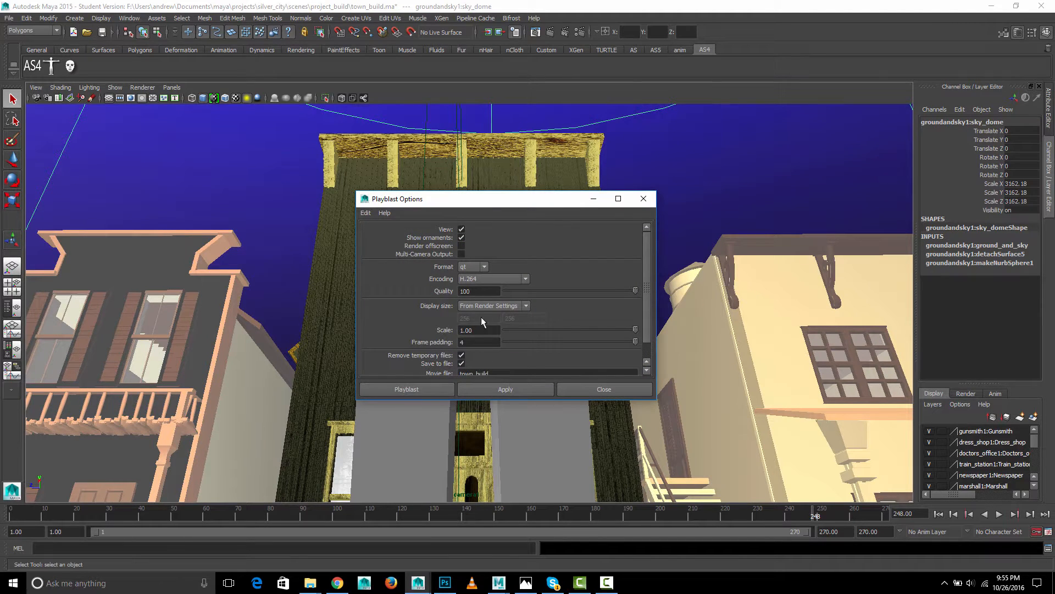
click(465, 268)
click(464, 276)
click(465, 279)
click(465, 280)
click(466, 266)
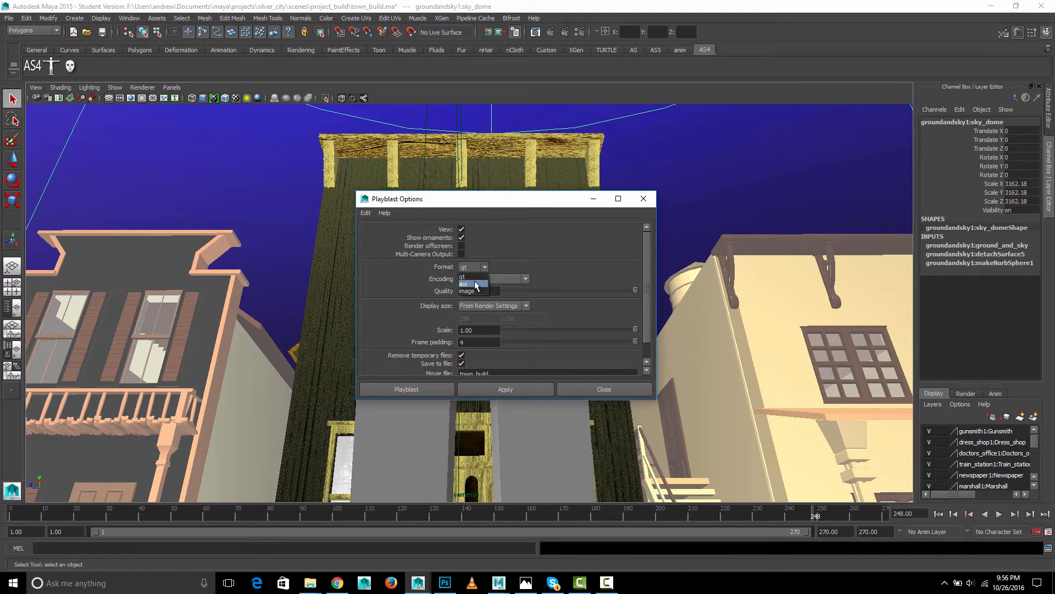
click(530, 256)
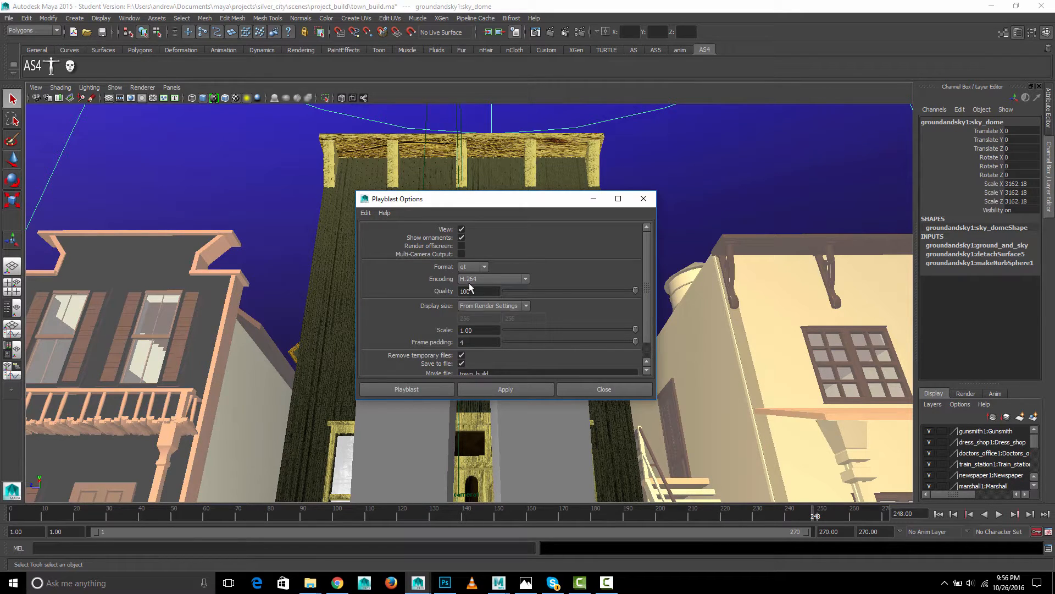
click(484, 305)
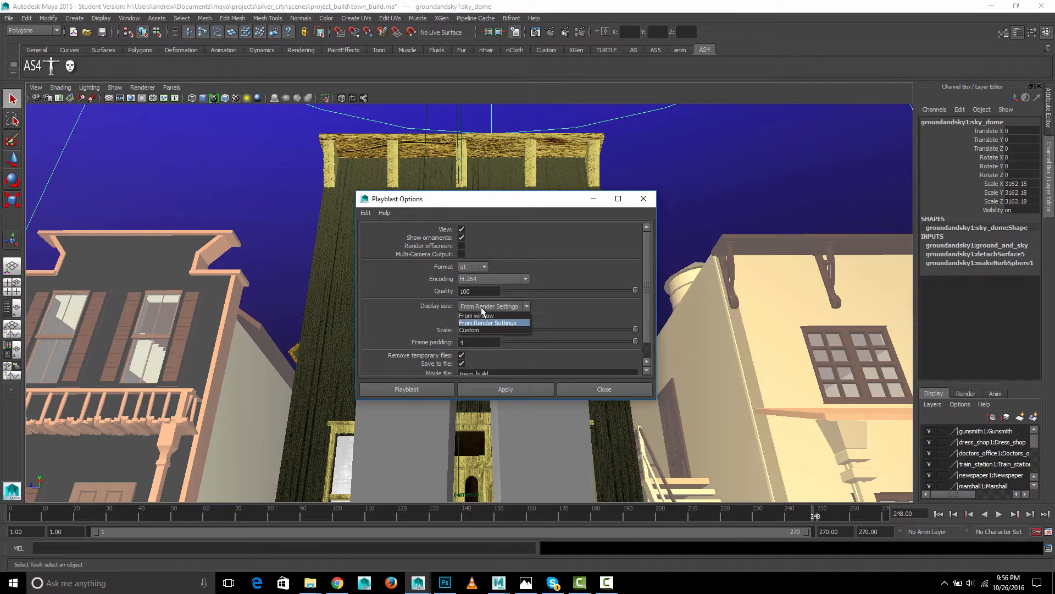
click(482, 306)
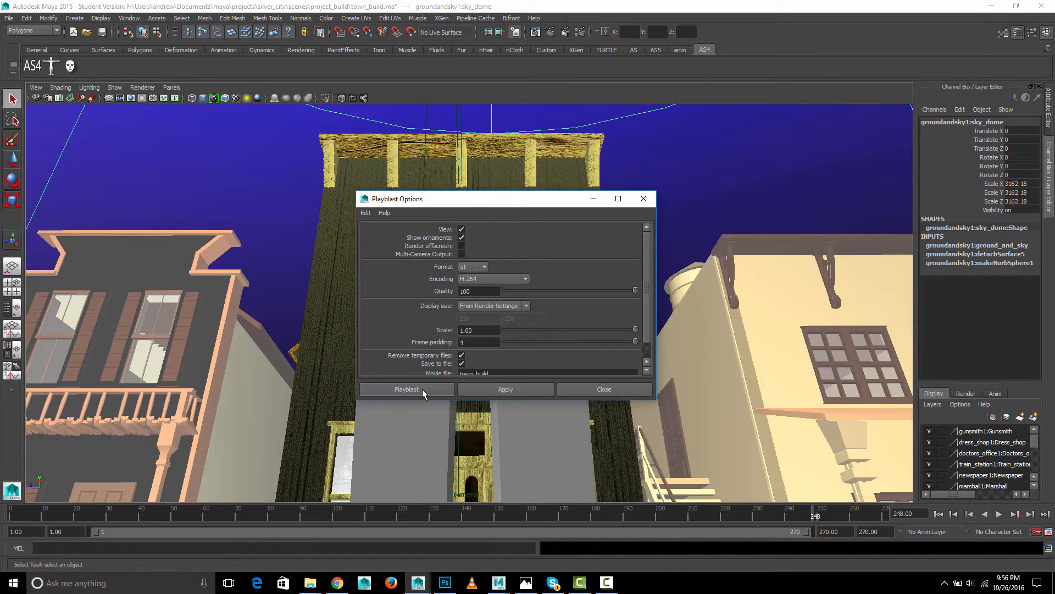
Toggle the camera view to wireframe and back to textured shading, and clear the object selection.
click(269, 466)
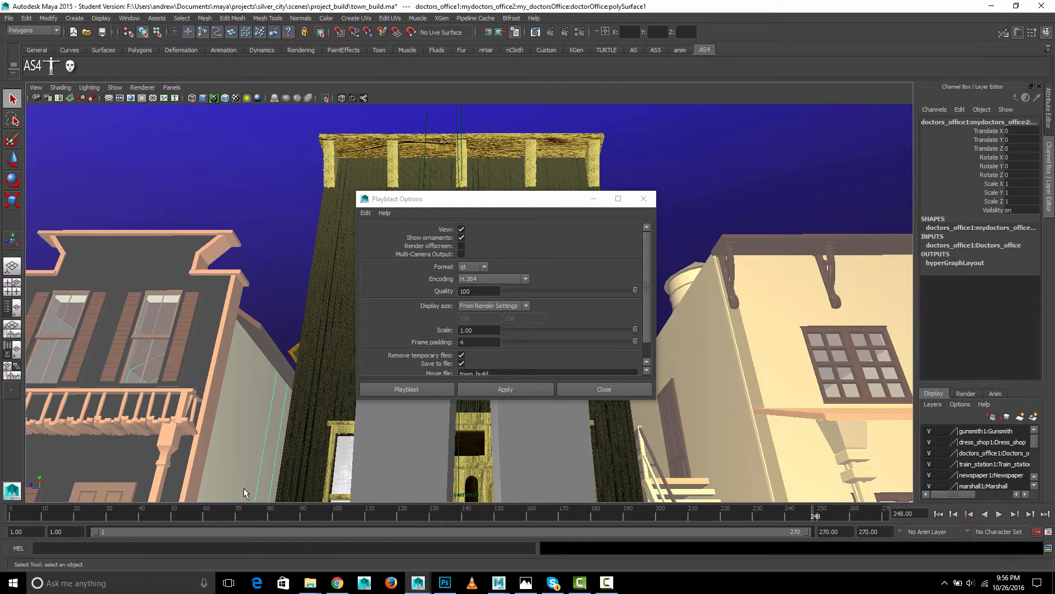
key(4)
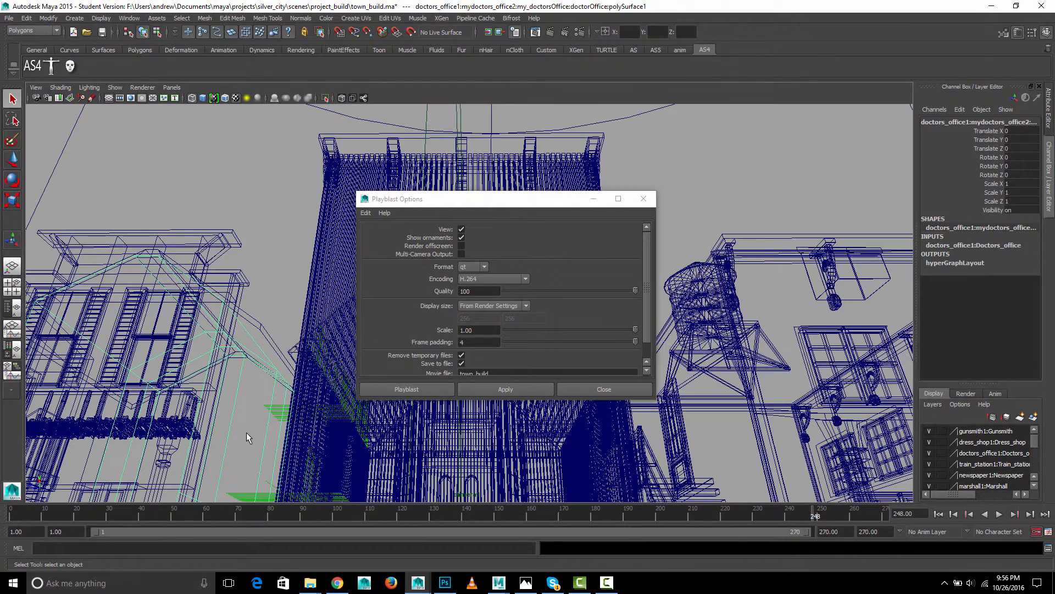
click(248, 438)
key(6)
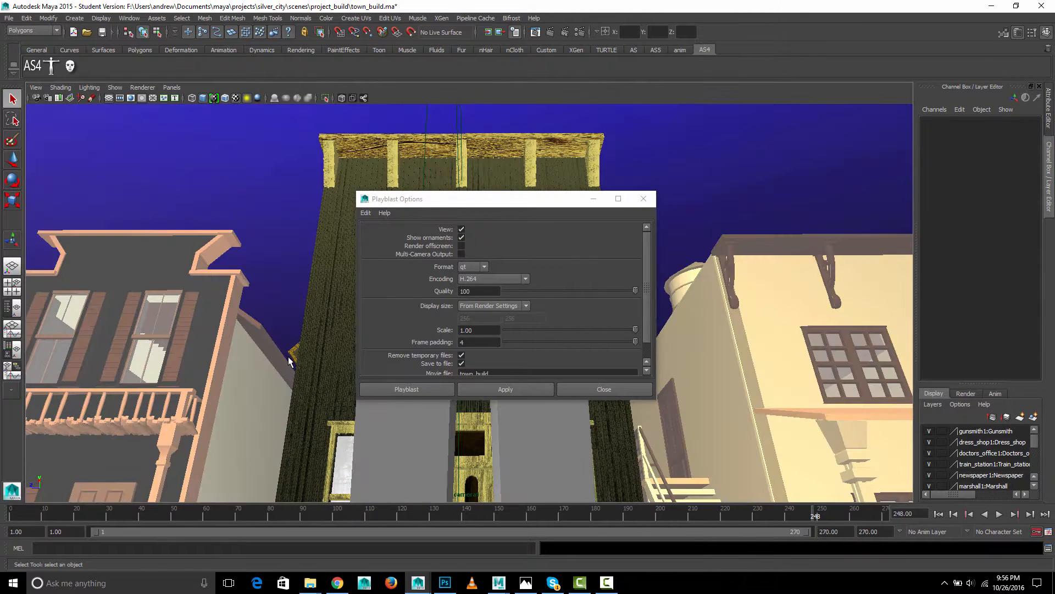
click(407, 389)
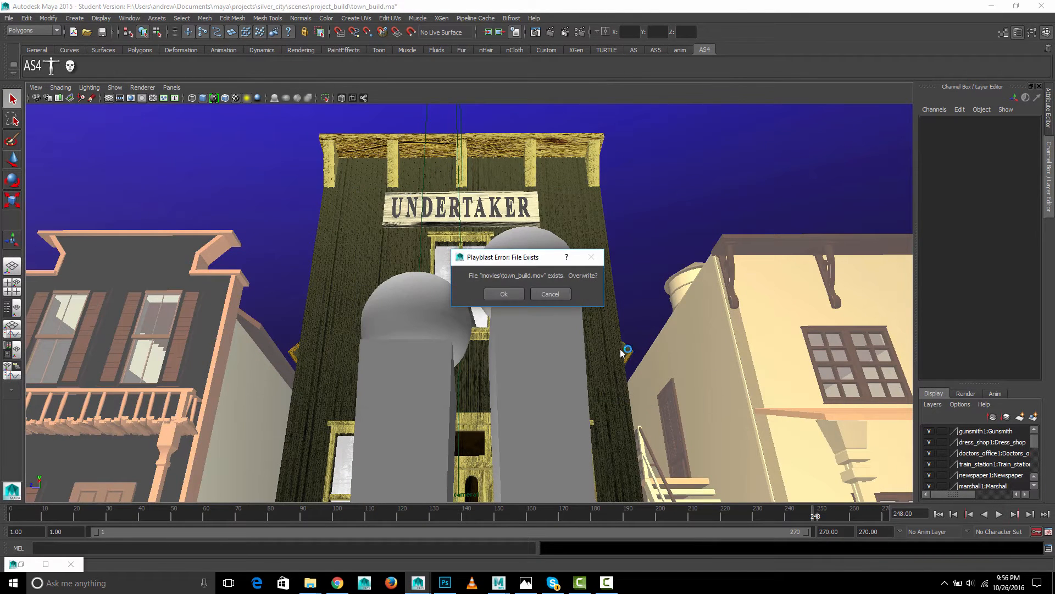
click(501, 295)
click(548, 295)
Playblast the animation to town_build_004.mov in the silver_city movies folder and close the video player.
right_click(287, 516)
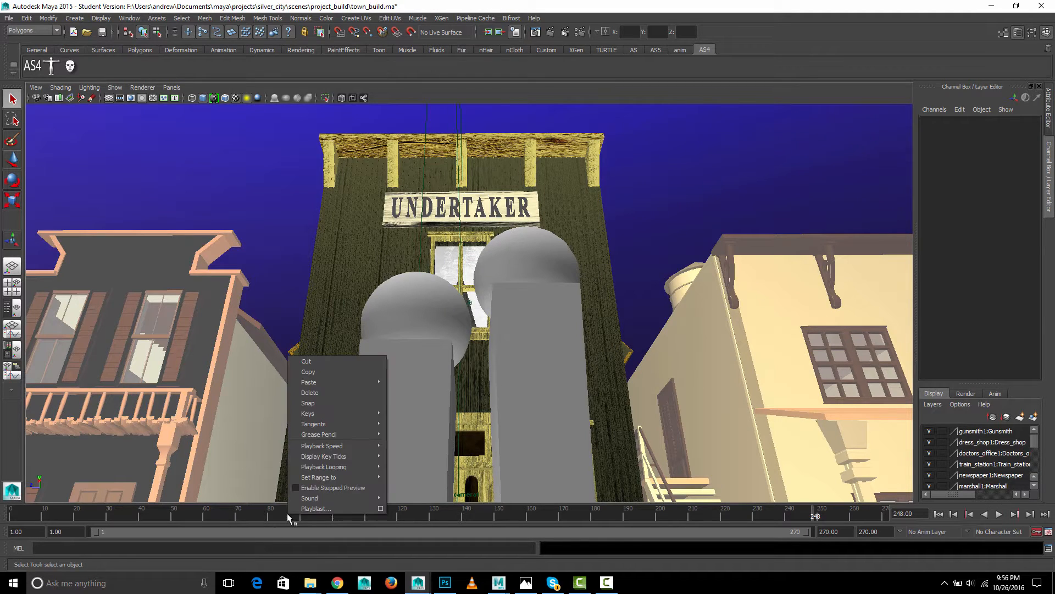
click(380, 508)
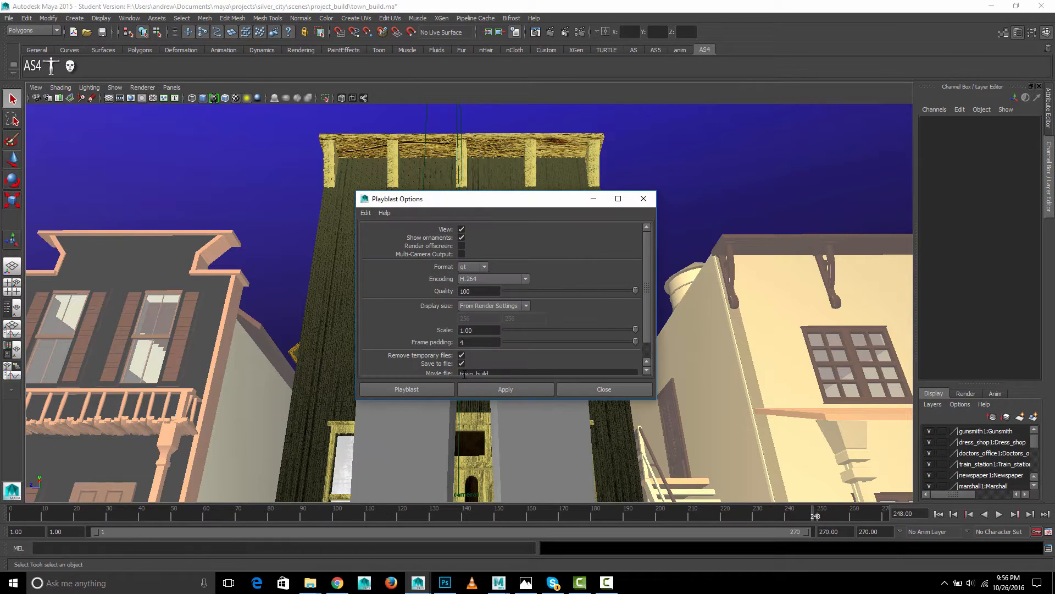
scroll(464, 374, down, 1)
click(572, 365)
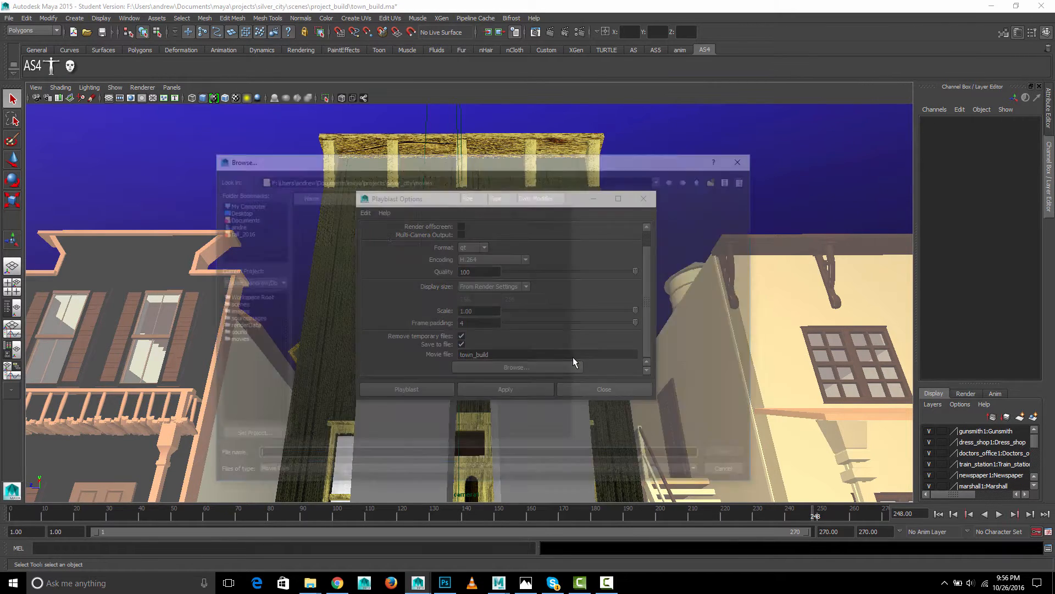
click(350, 209)
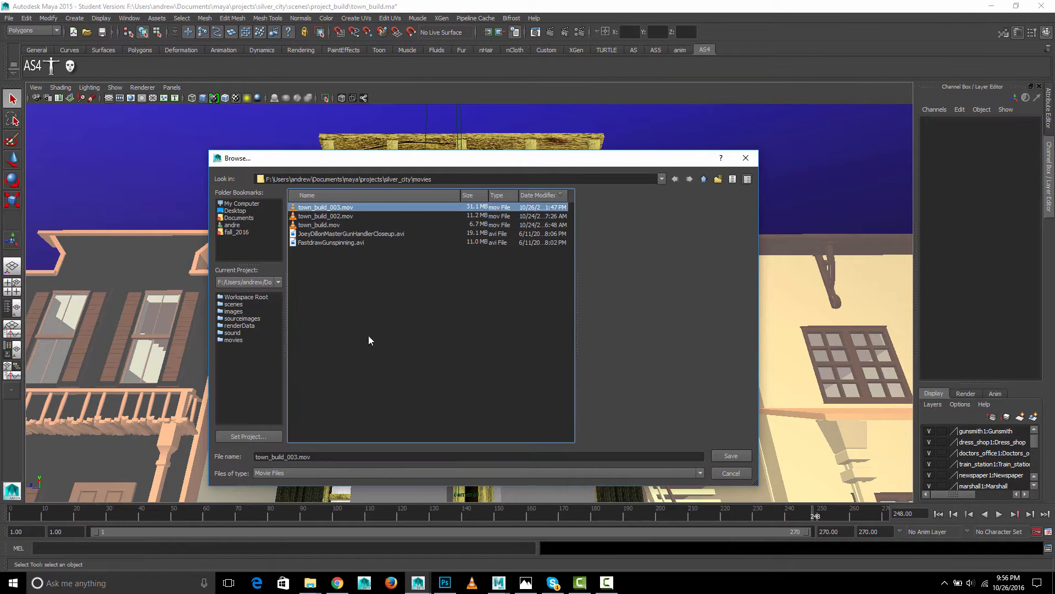
click(295, 456)
key(Delete)
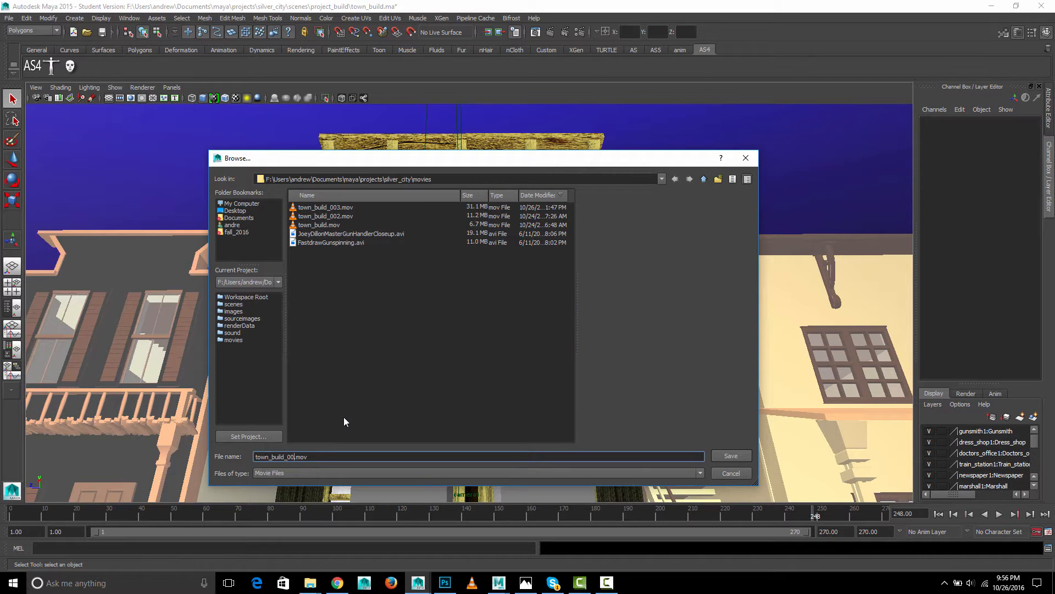
text(4)
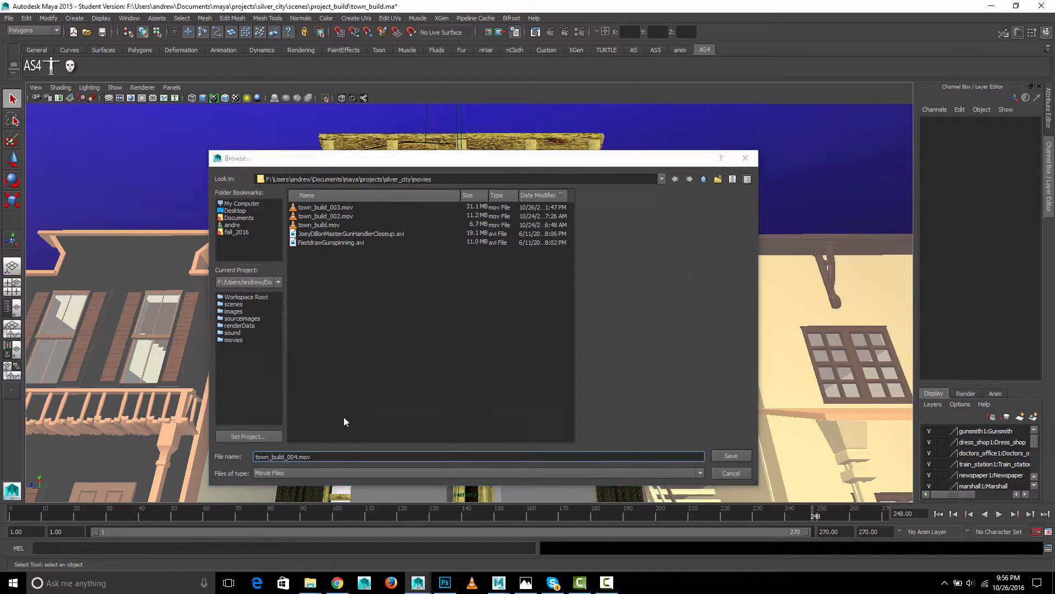
key(Return)
click(407, 389)
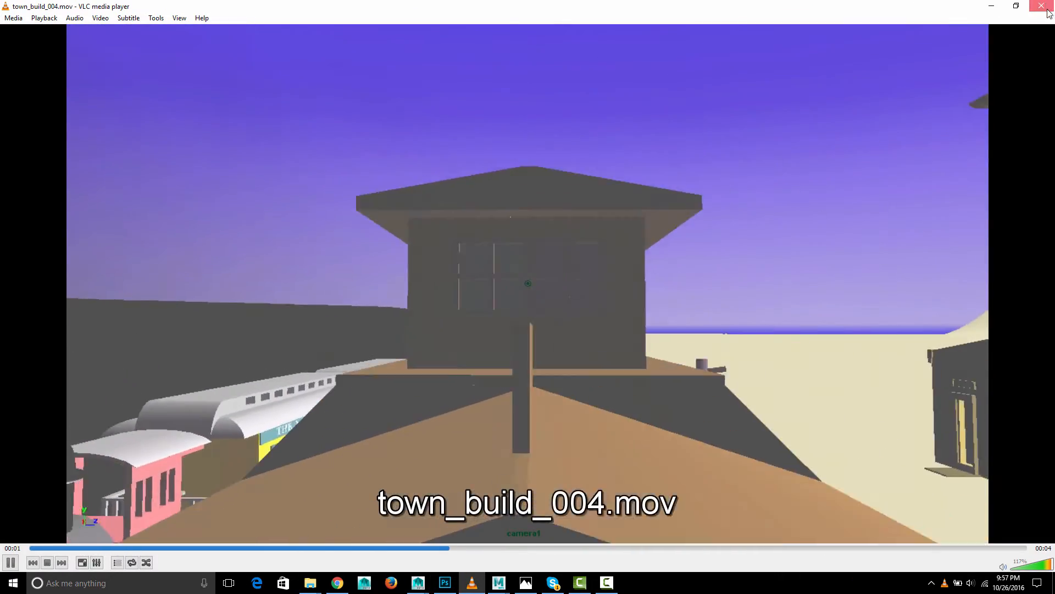
click(1041, 5)
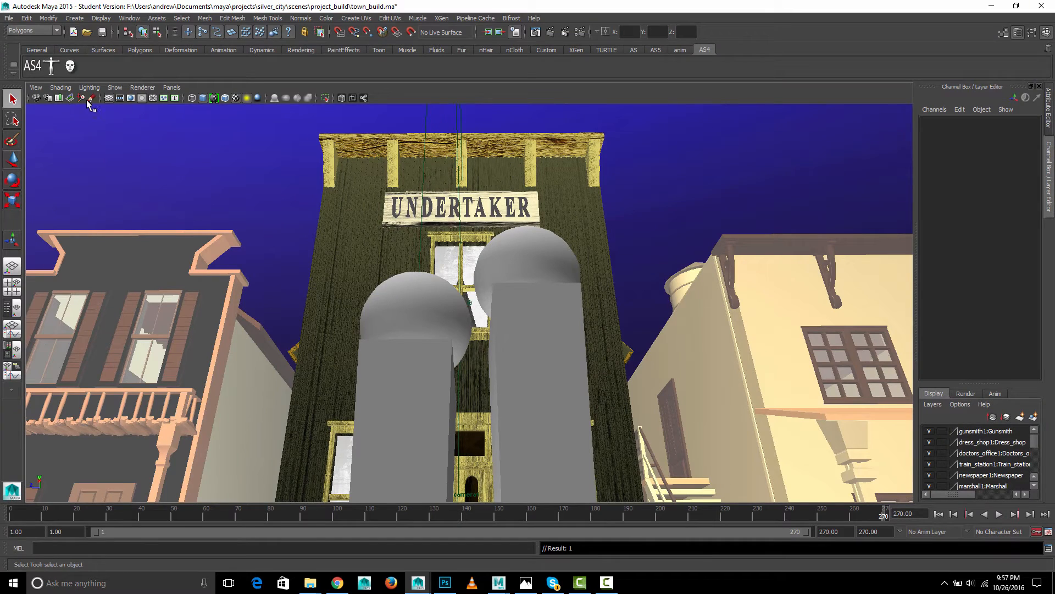
Hide all object types in the camera view, and show only NURBS surfaces and polygons.
click(115, 87)
click(126, 125)
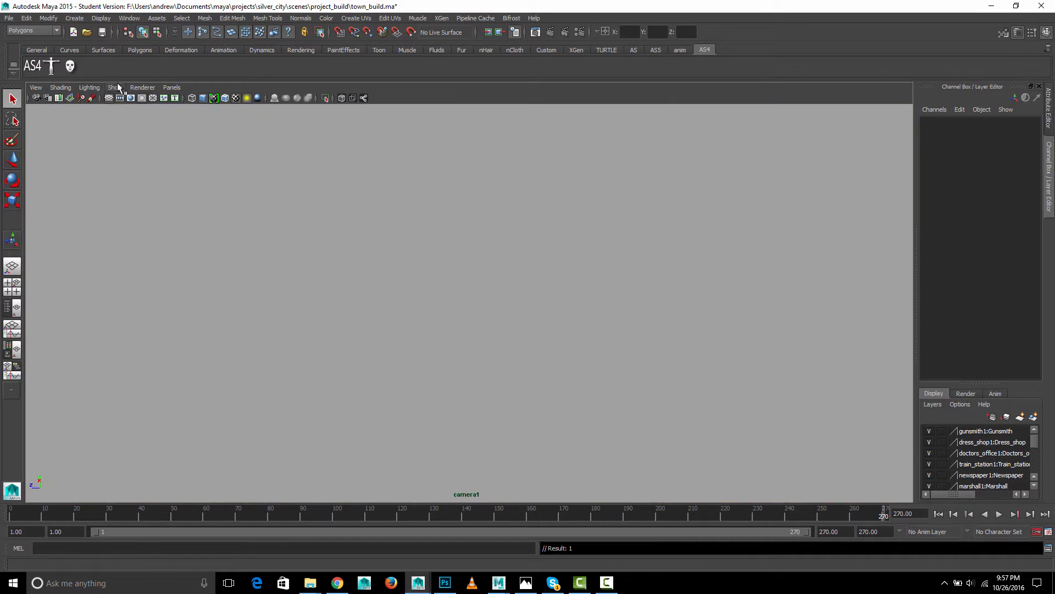
click(114, 87)
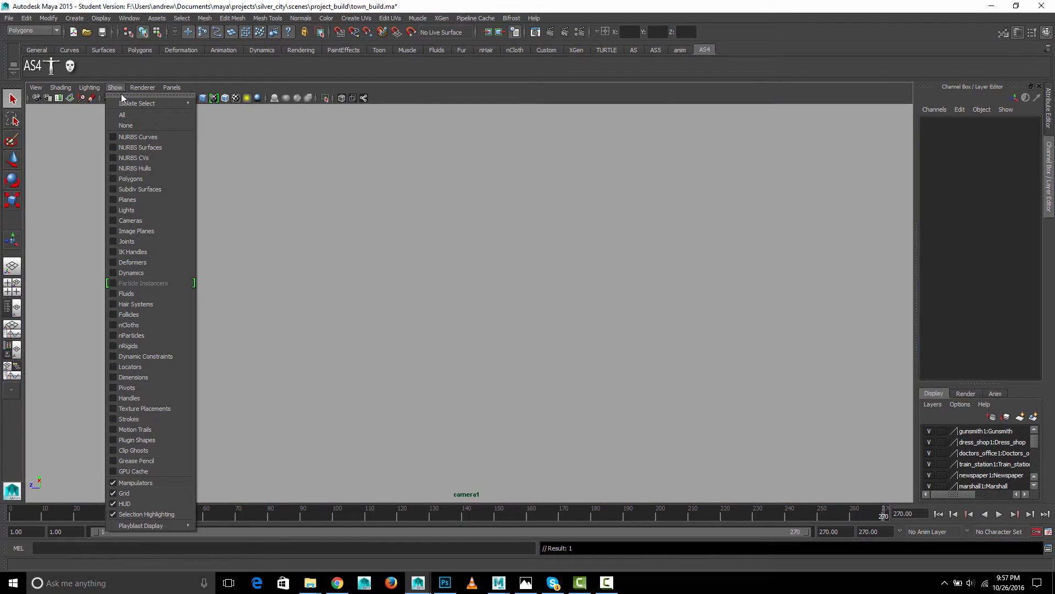
click(155, 149)
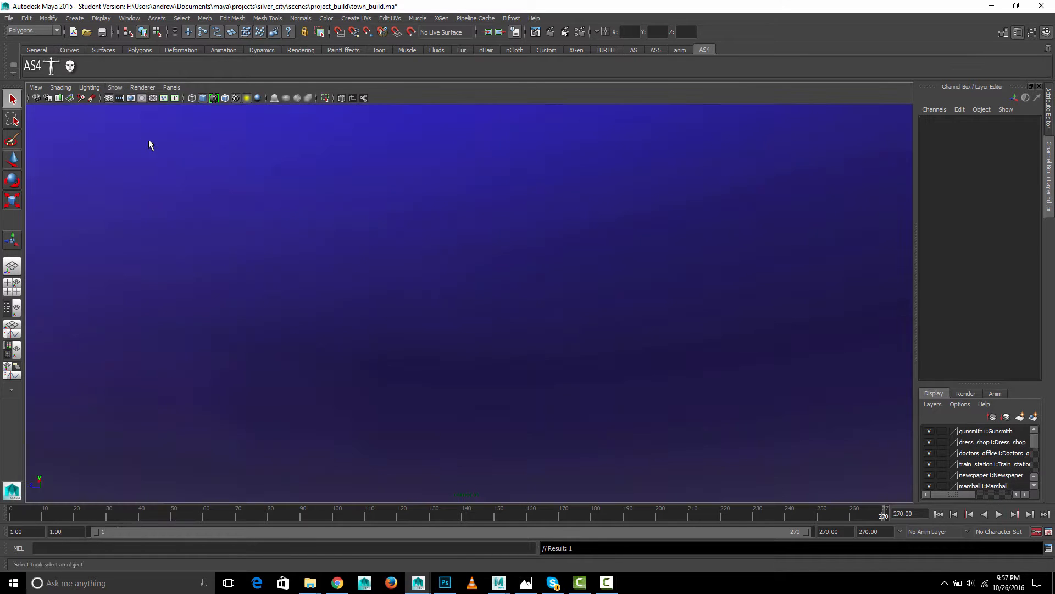
click(115, 87)
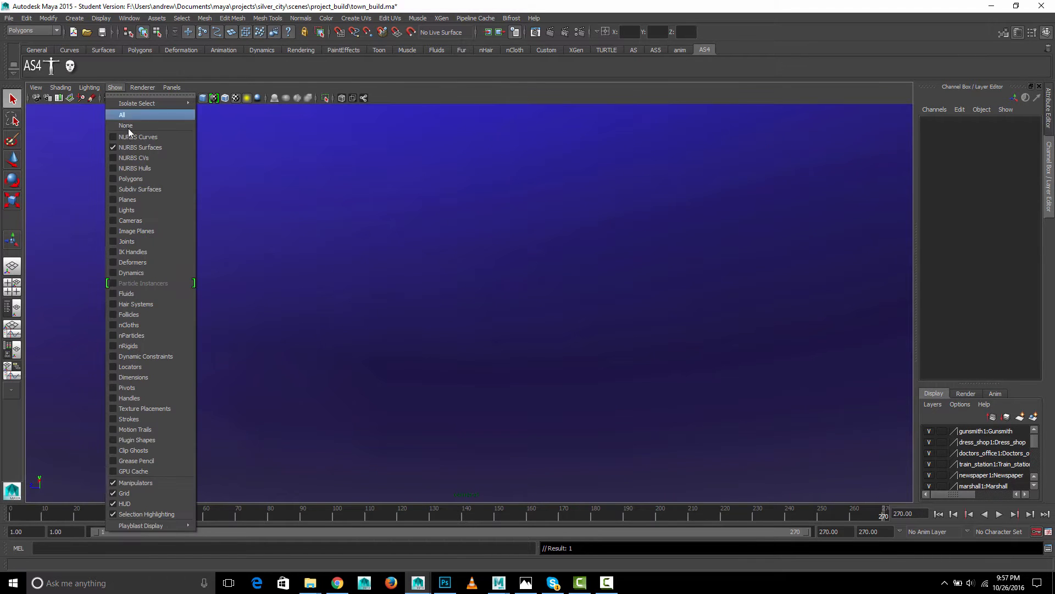
click(144, 179)
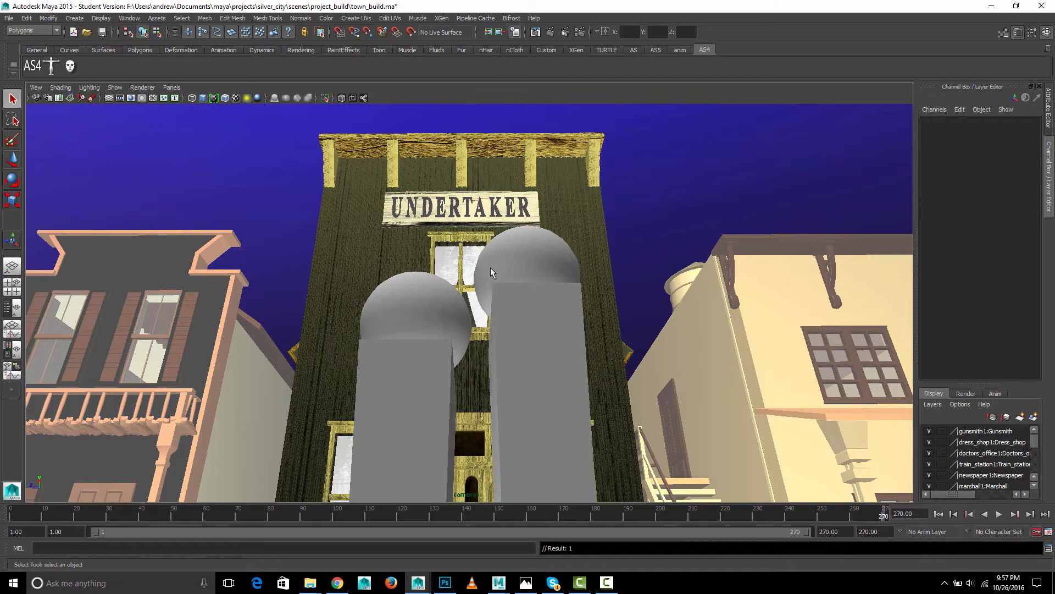
Playblast the animation again with Show ornaments off, overwriting town_build_004.mov.
right_click(344, 512)
click(436, 504)
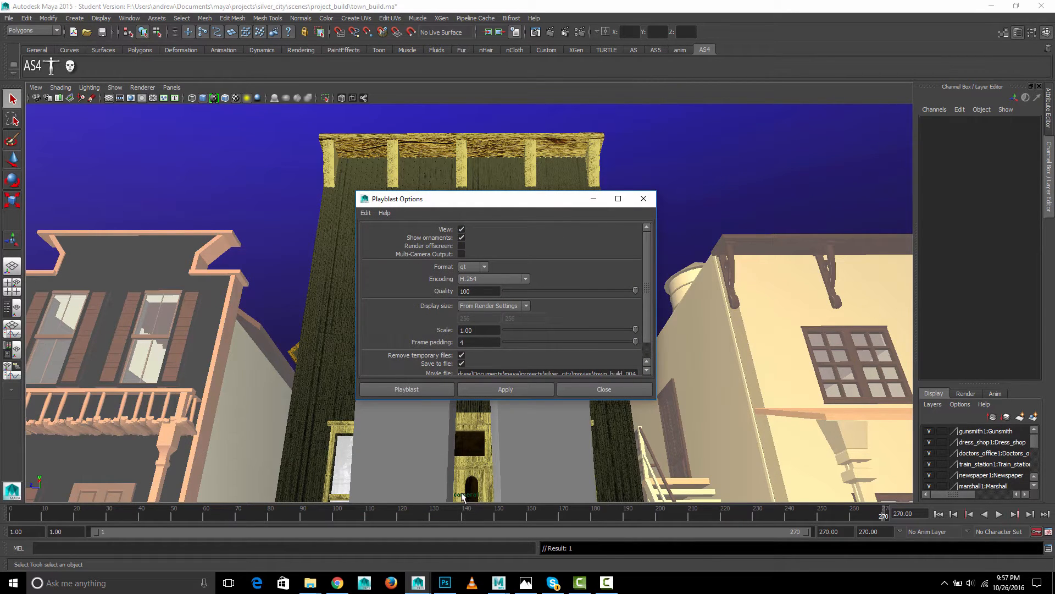
click(461, 238)
click(426, 388)
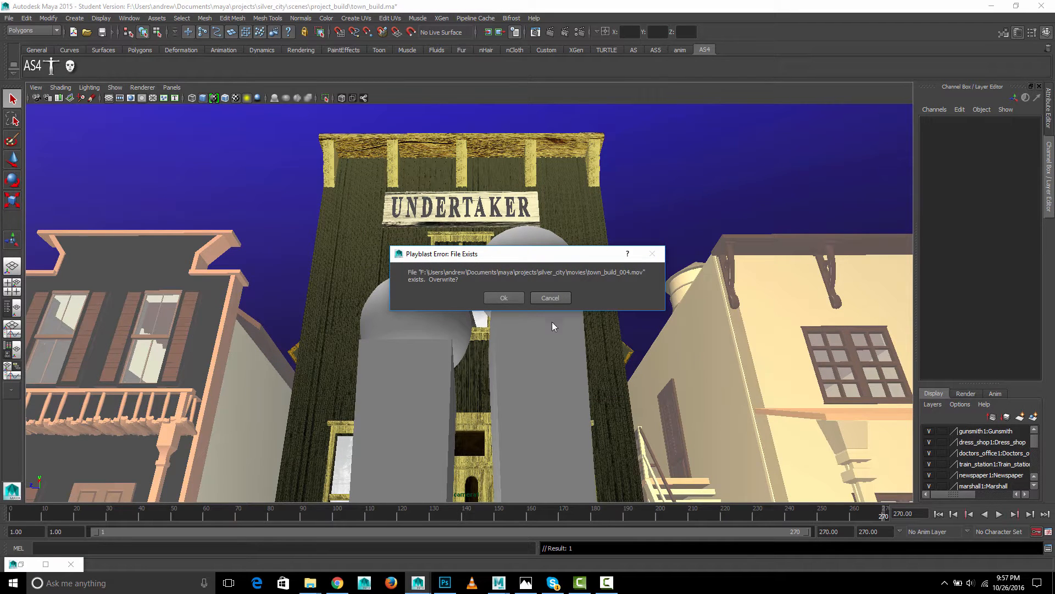
click(510, 299)
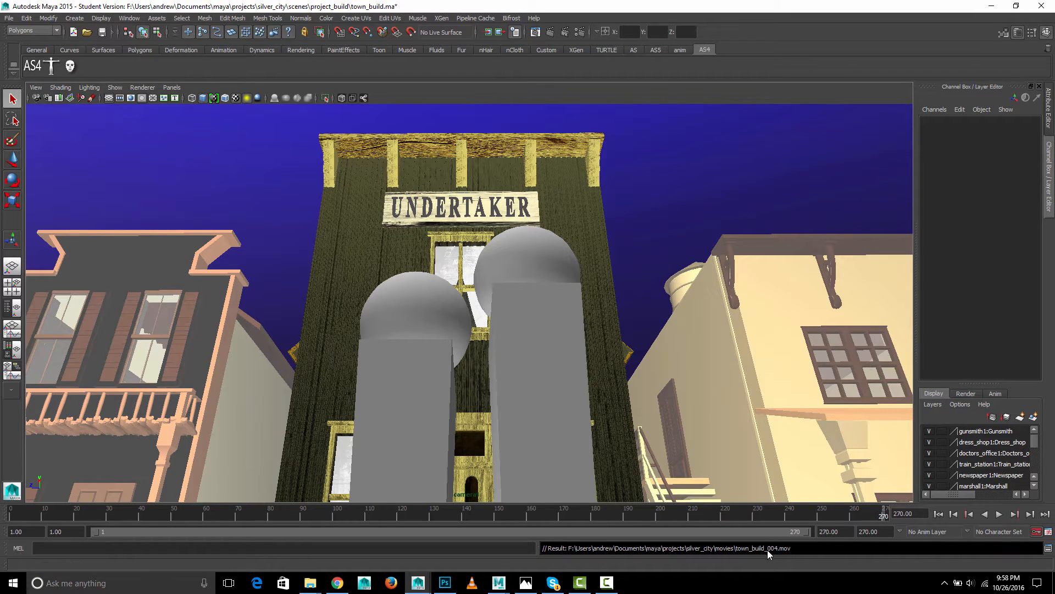
Copy the movies folder path from the playblast result, open that folder in File Explorer and play town_build_004.mov.
drag(738, 549, 723, 548)
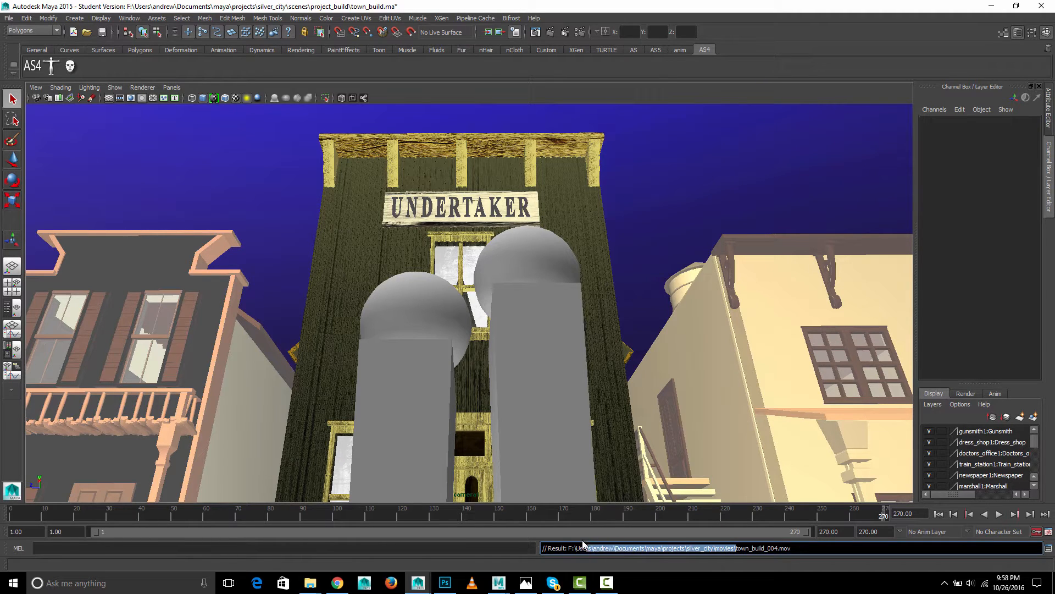
drag(583, 542, 556, 550)
key(super+e)
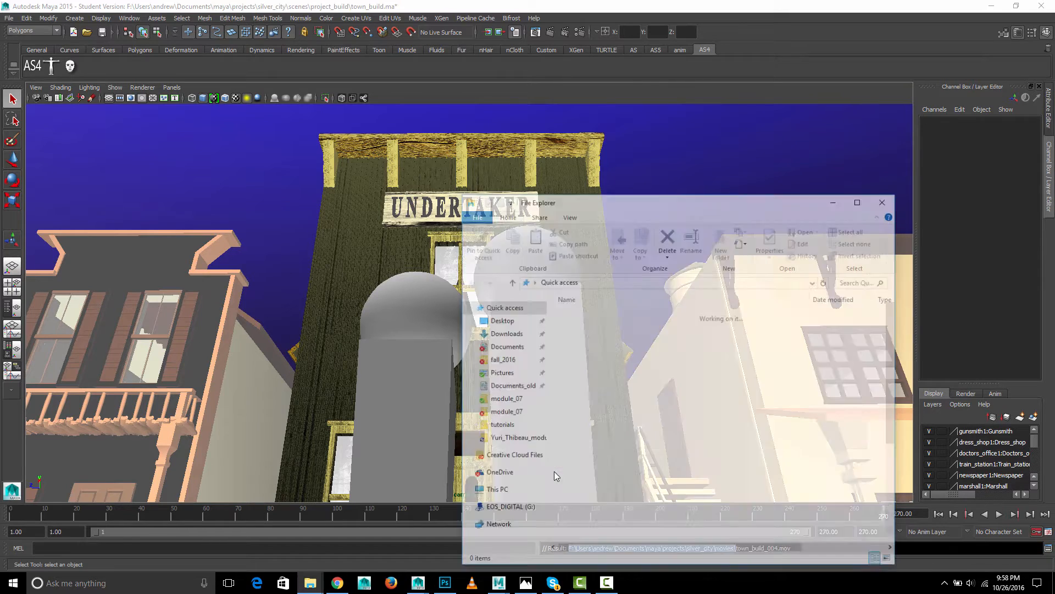
click(620, 281)
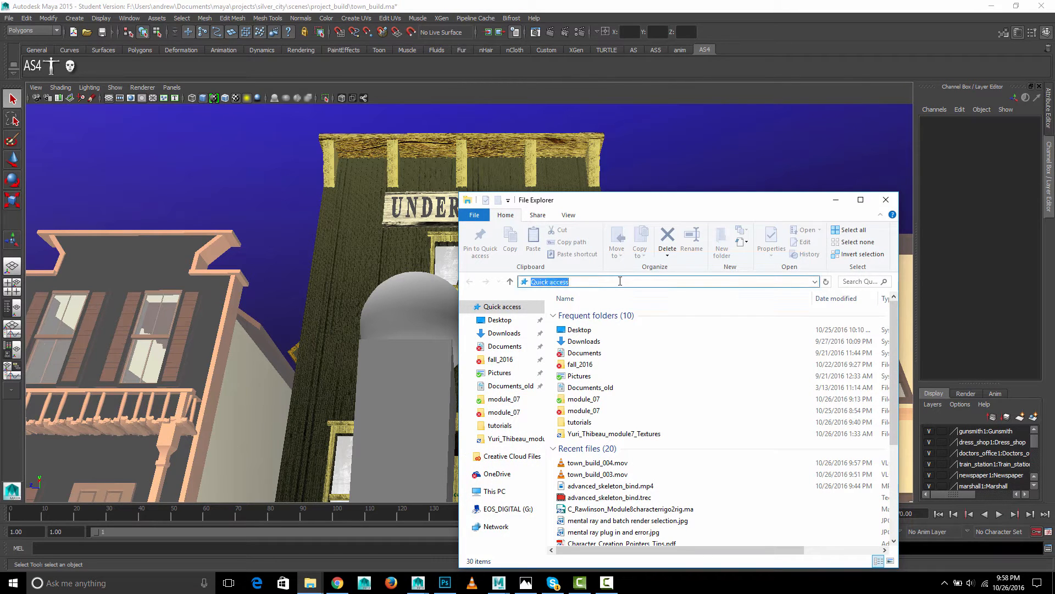
text(F:/Users/andrew/Documents/maya/projects/silver_city/movies/)
key(Return)
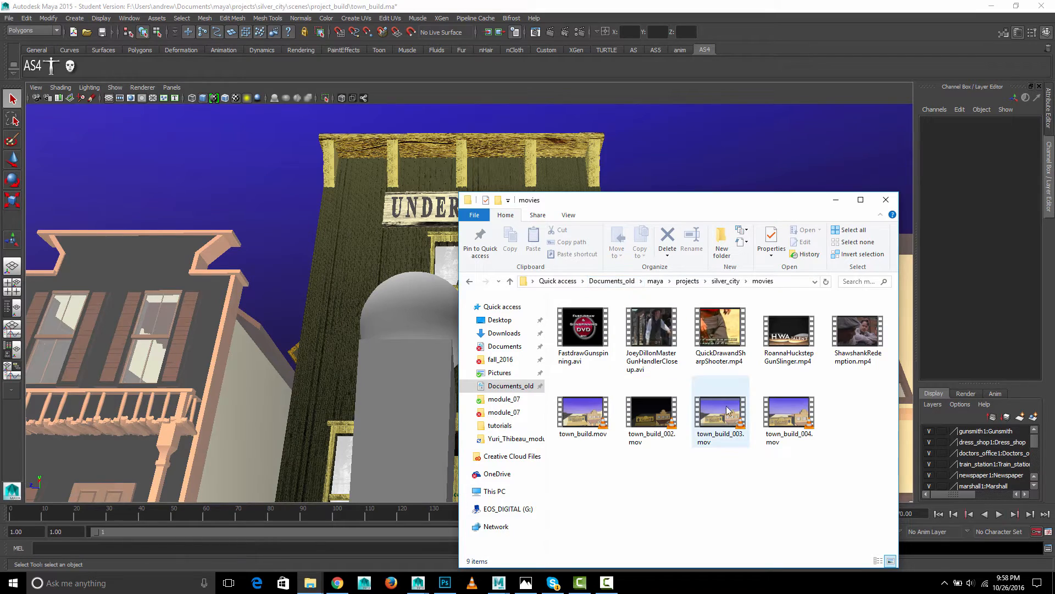
double_click(789, 413)
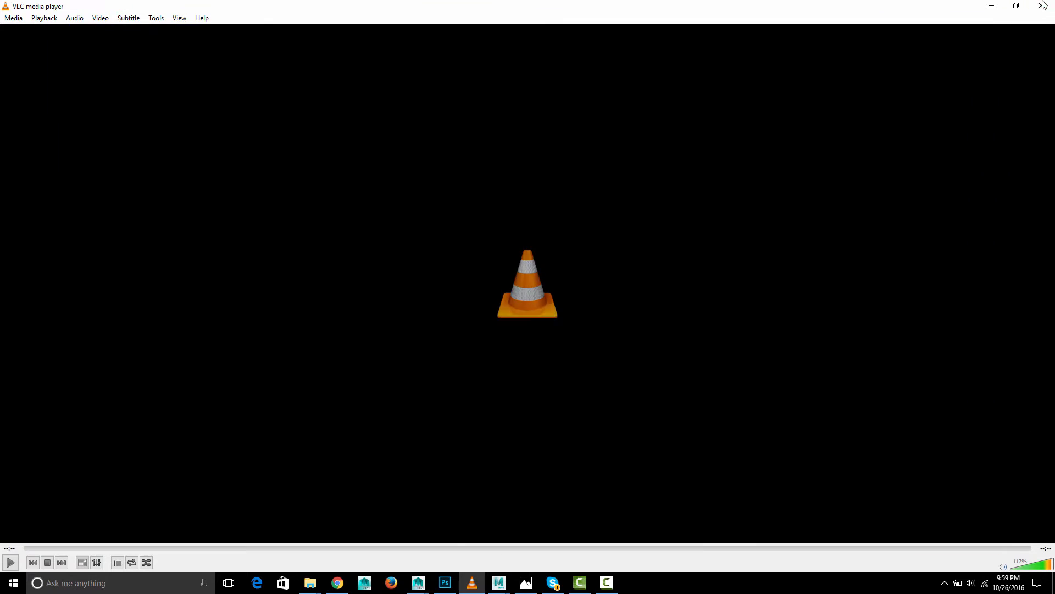
Close the video player and the movies folder, and check the scene's frame rate in the preferences.
click(1041, 6)
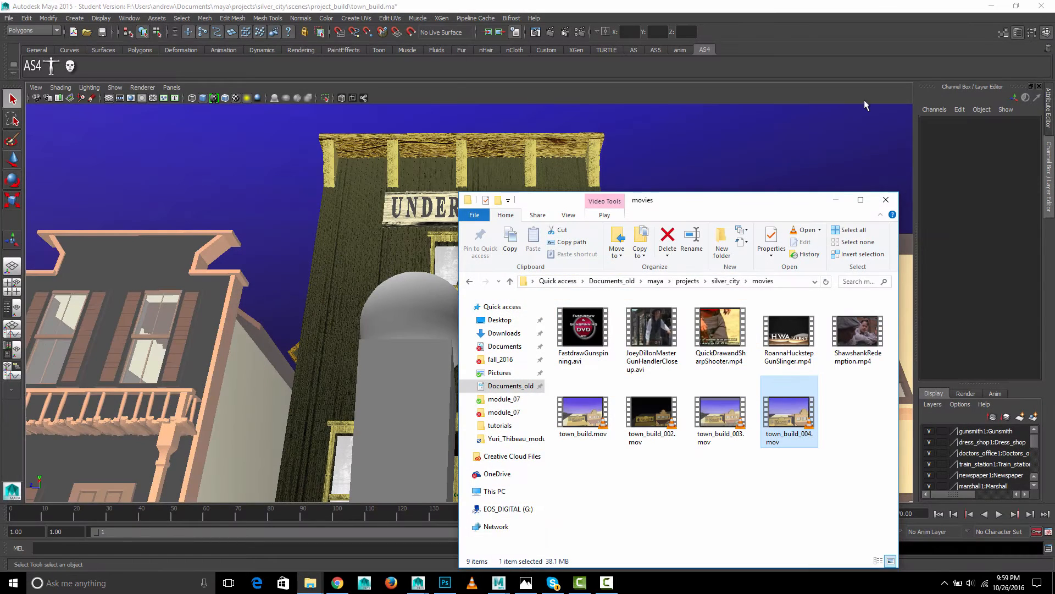
click(885, 200)
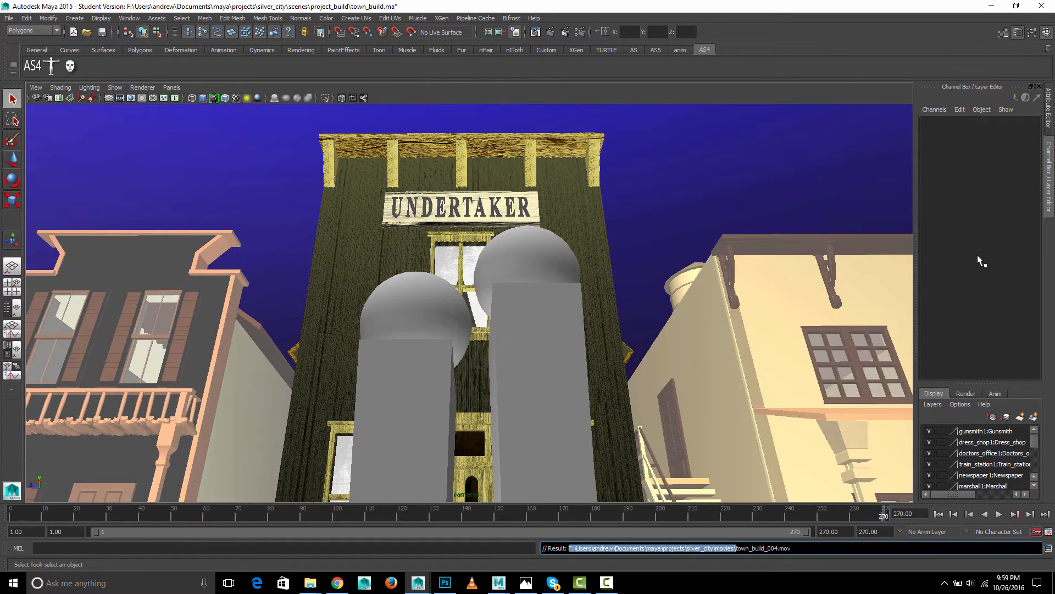
click(1048, 531)
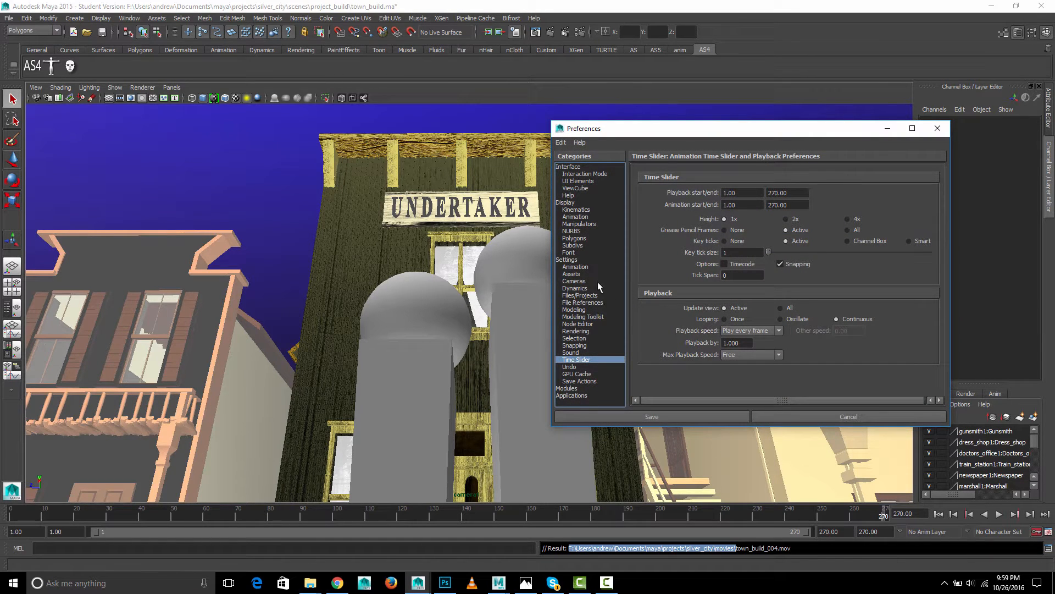
click(569, 261)
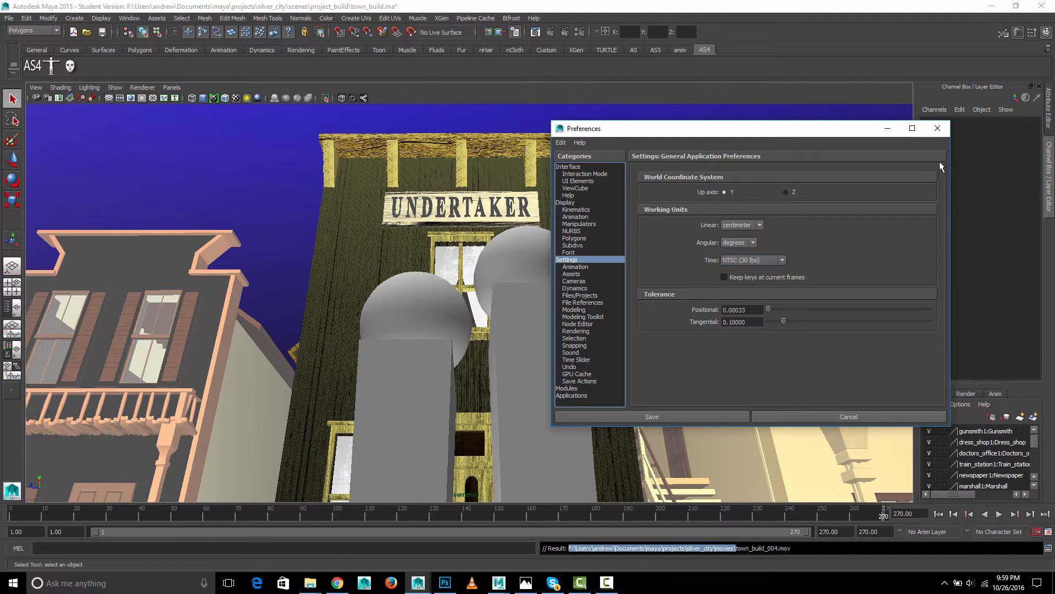
click(937, 128)
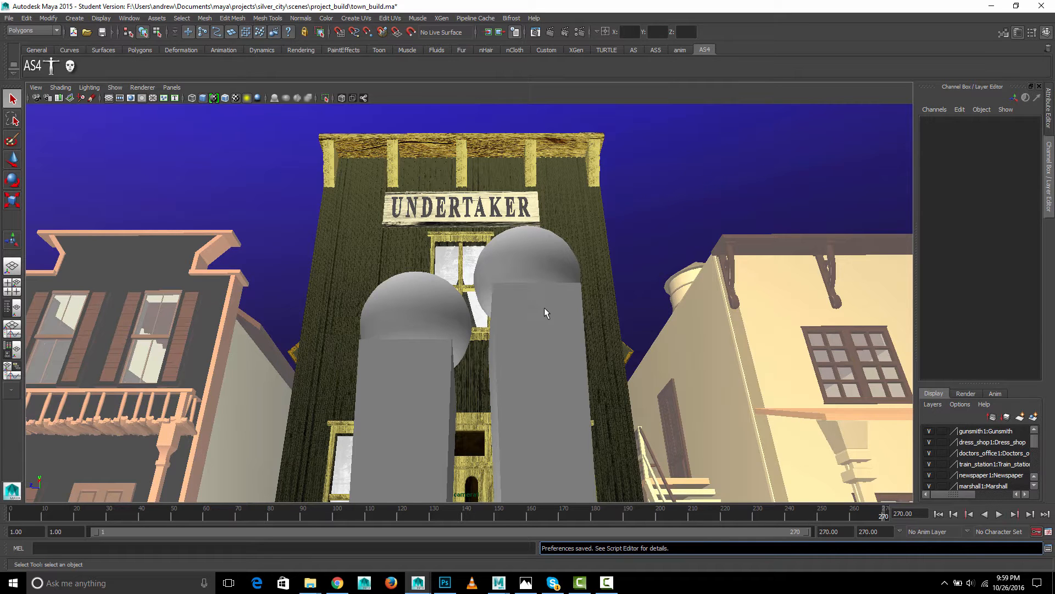
Launch Adobe After Effects CC 2015.3 and dismiss its start screen.
click(186, 581)
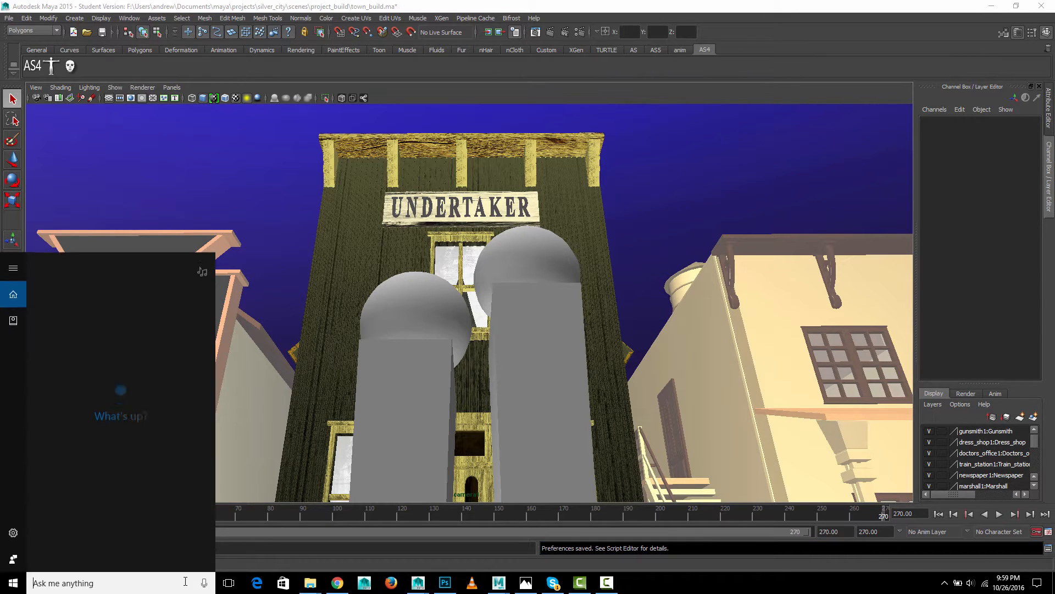
text(after)
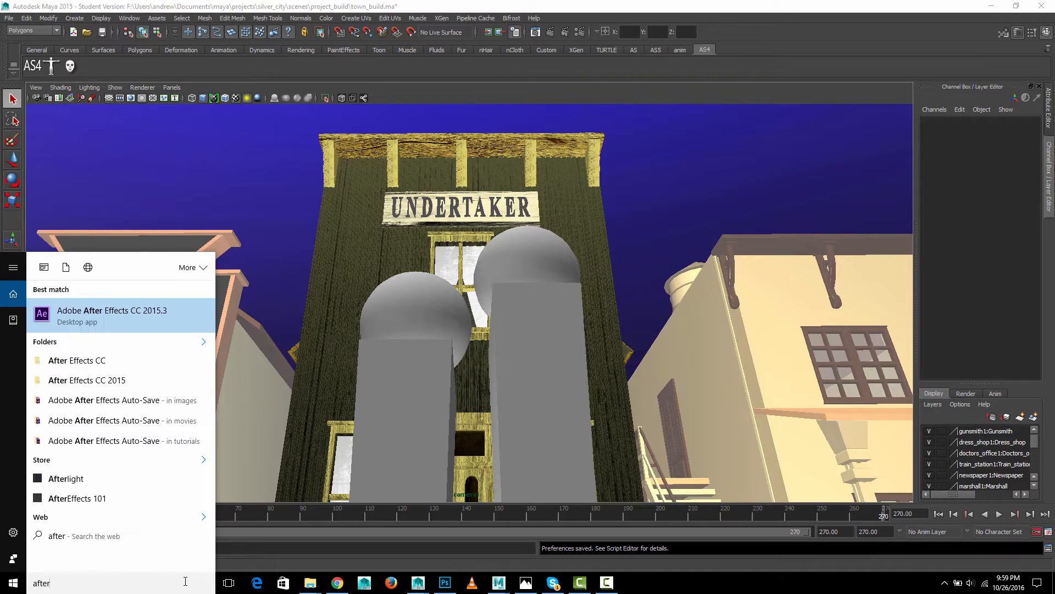
click(105, 328)
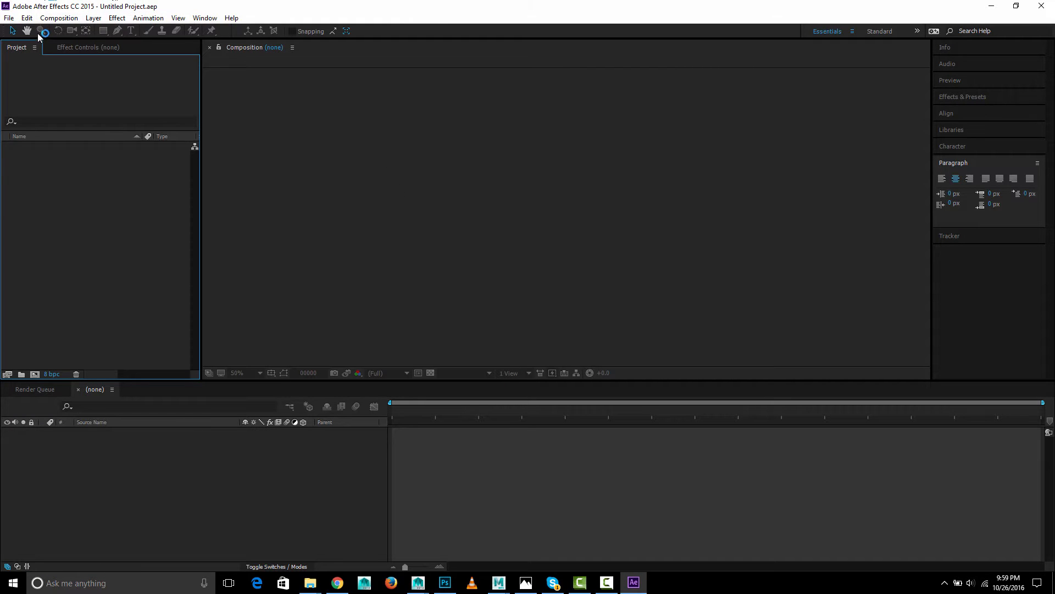
click(58, 18)
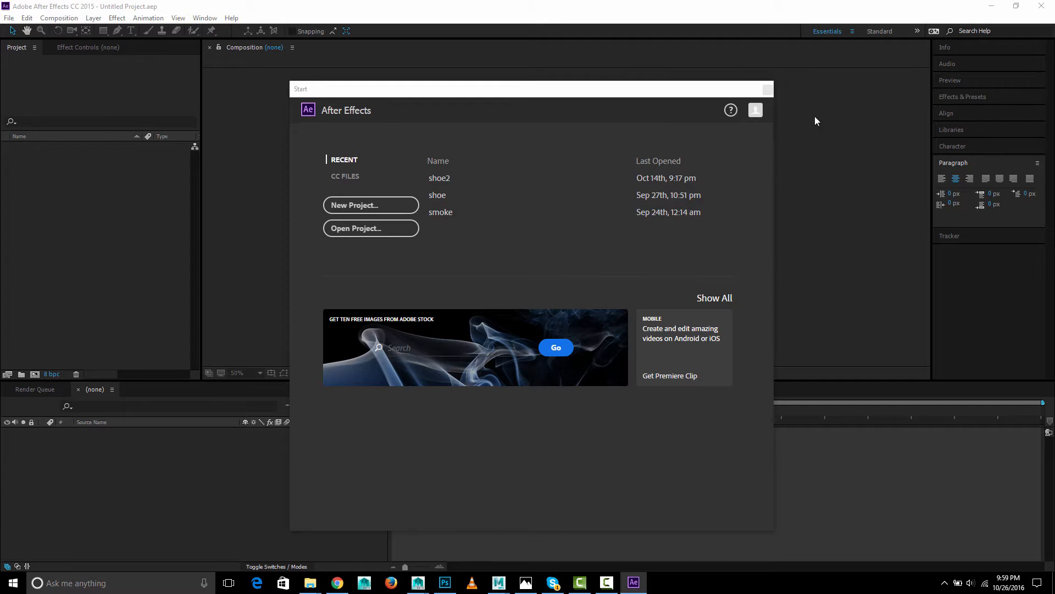
click(767, 90)
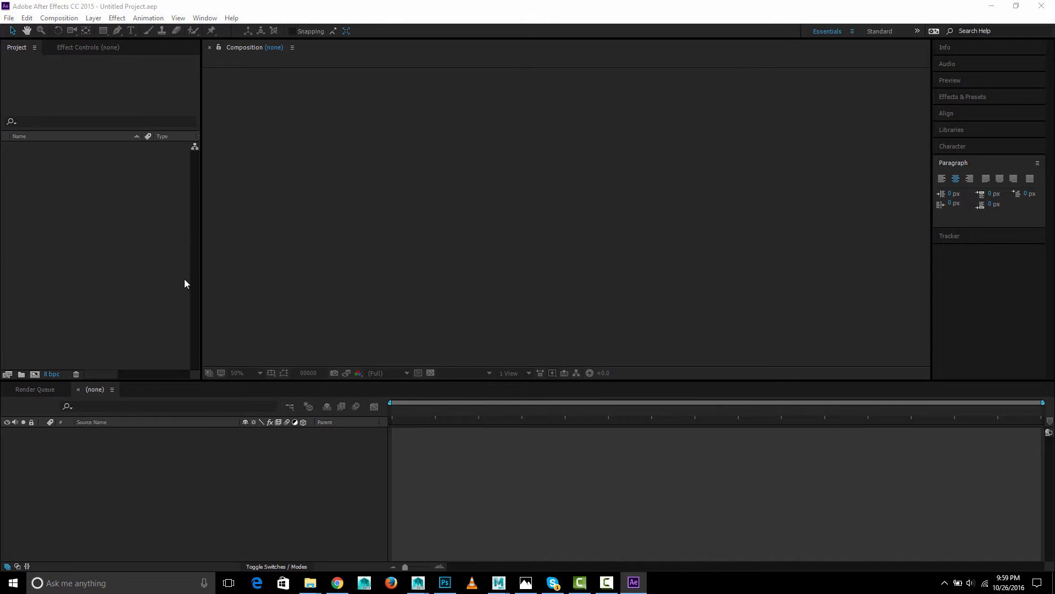
Import town_build_004.mov from the silver_city movies folder and create a composition from it.
key(ctrl+i)
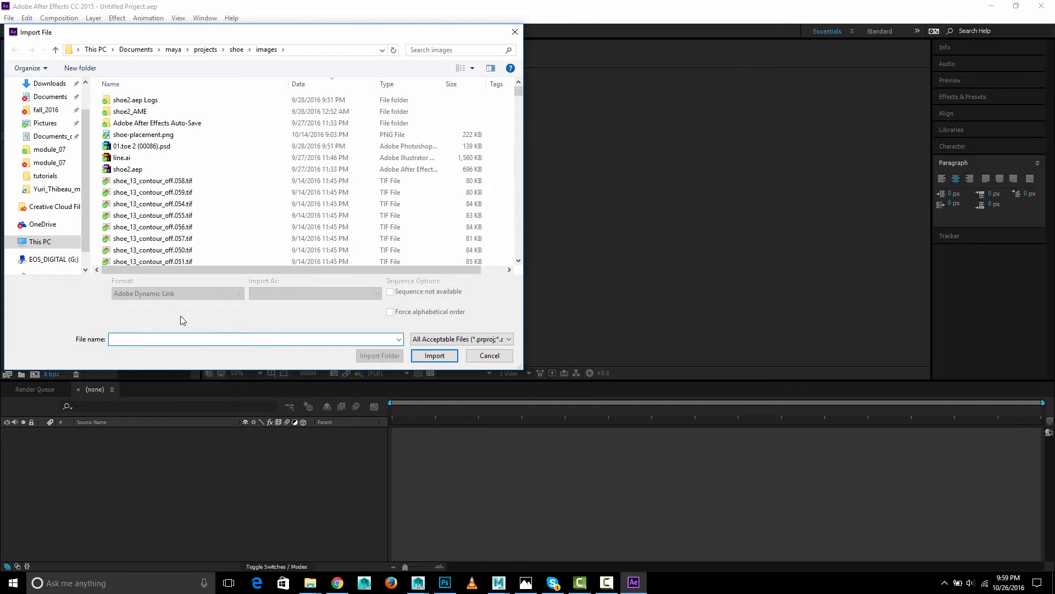
text(C:\Users\andrew\Documents_old\maya\projects\silver_city\movies)
key(Return)
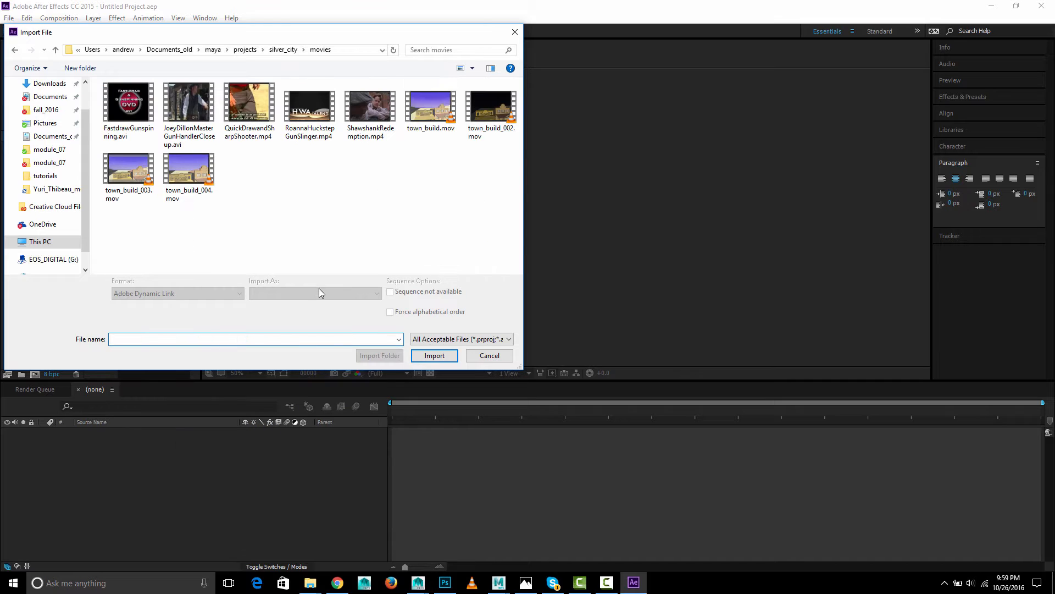
double_click(194, 166)
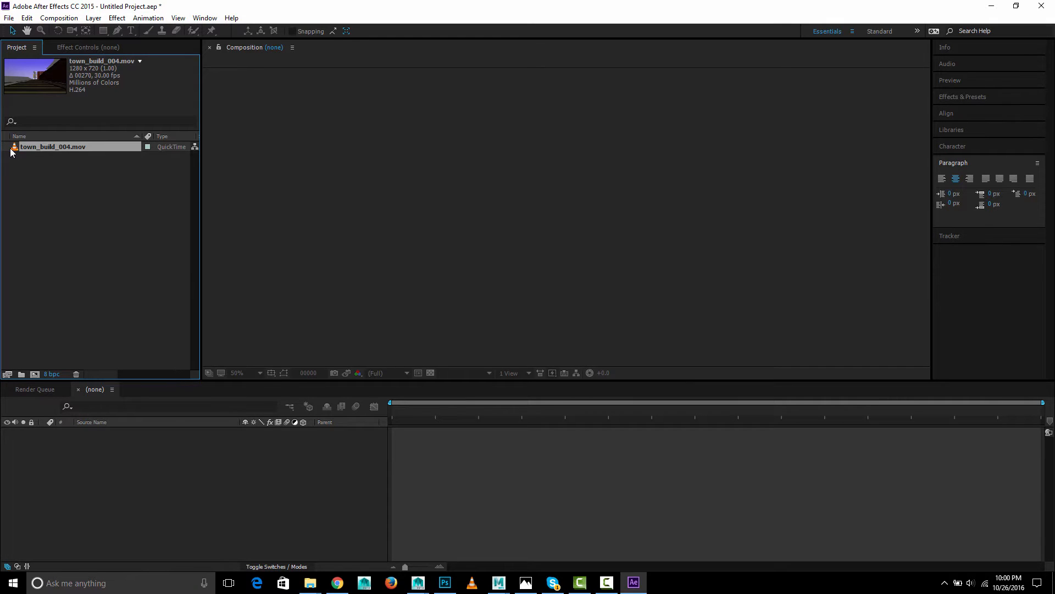
drag(11, 151, 32, 370)
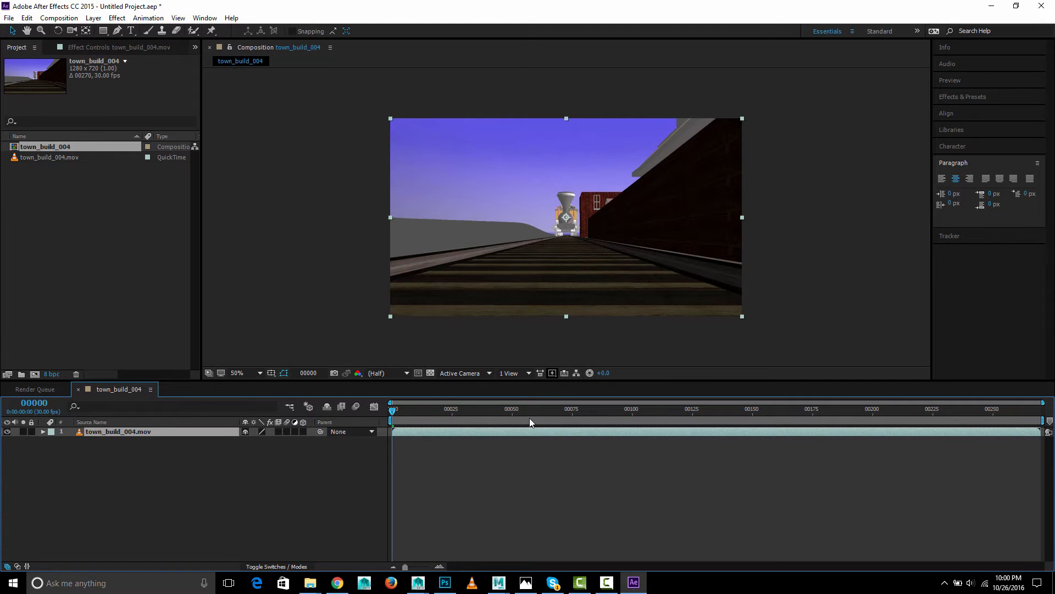
Scrub through the town_build_004 composition from start to end and return to the first frame.
drag(529, 414, 1040, 414)
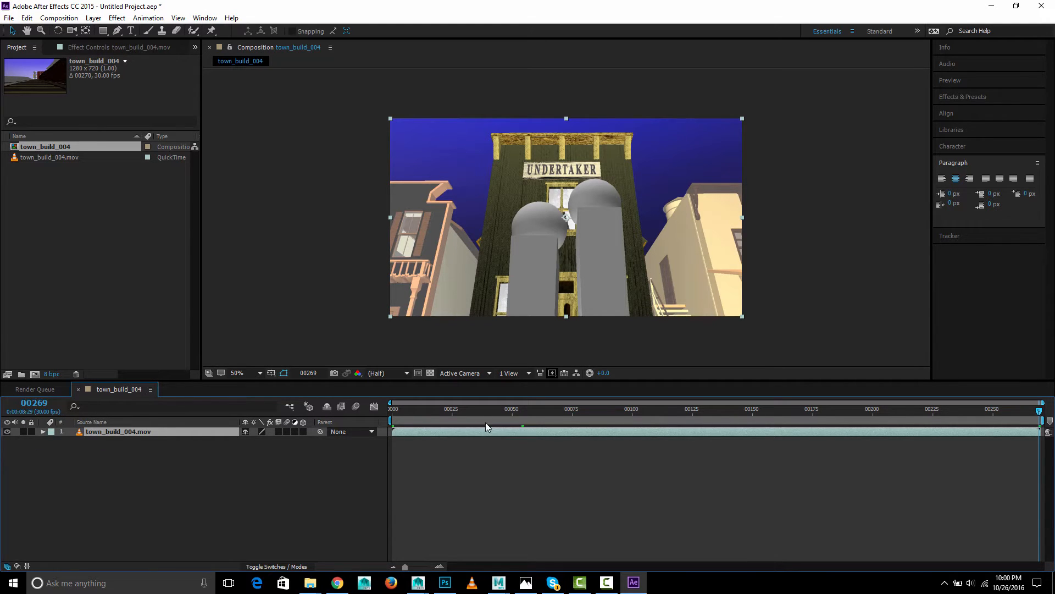
drag(477, 413, 282, 414)
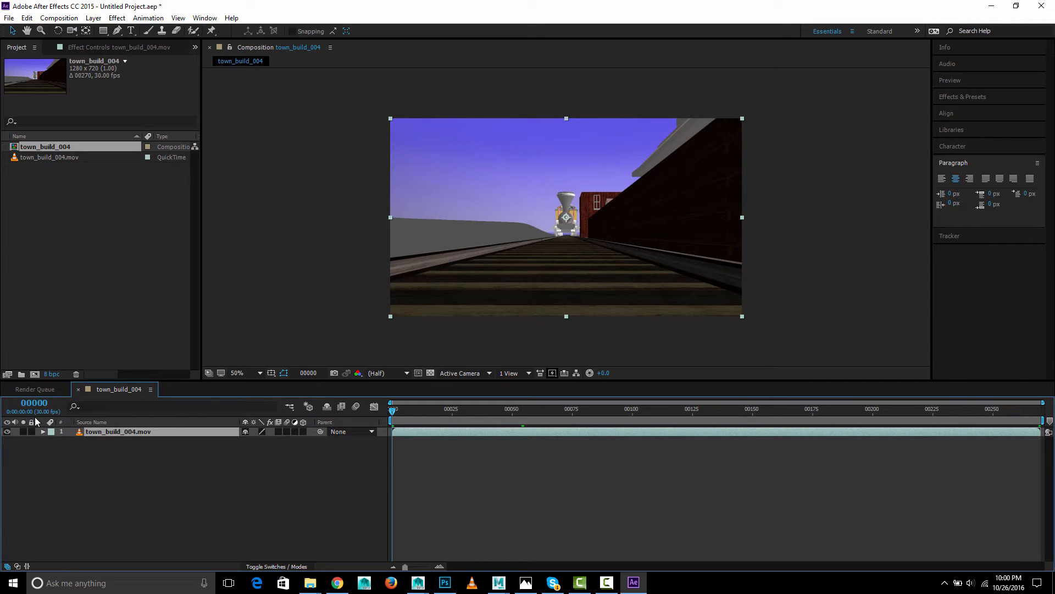
drag(411, 413, 544, 411)
key(End)
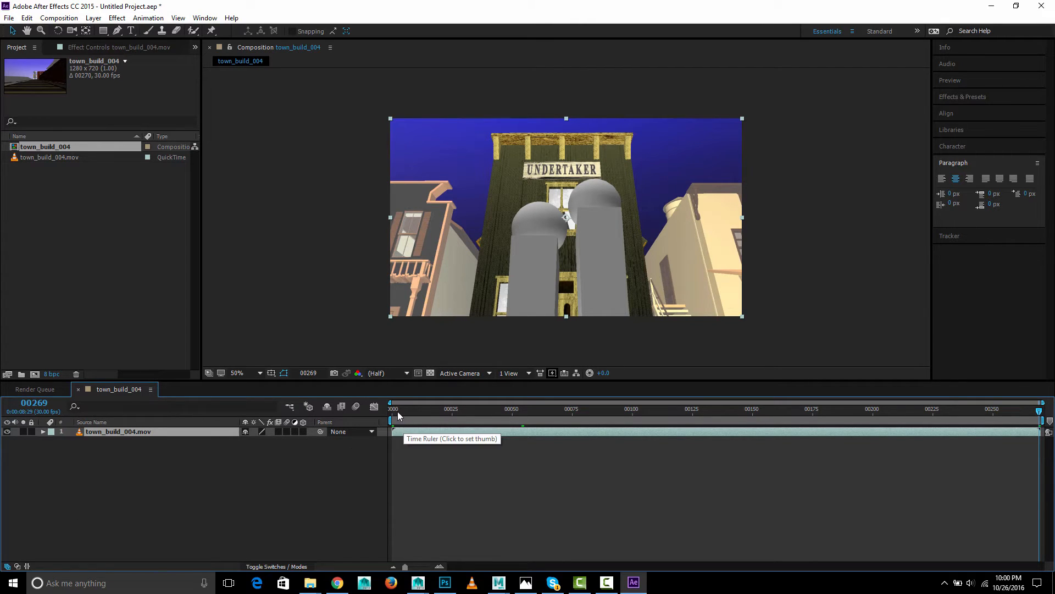
click(389, 412)
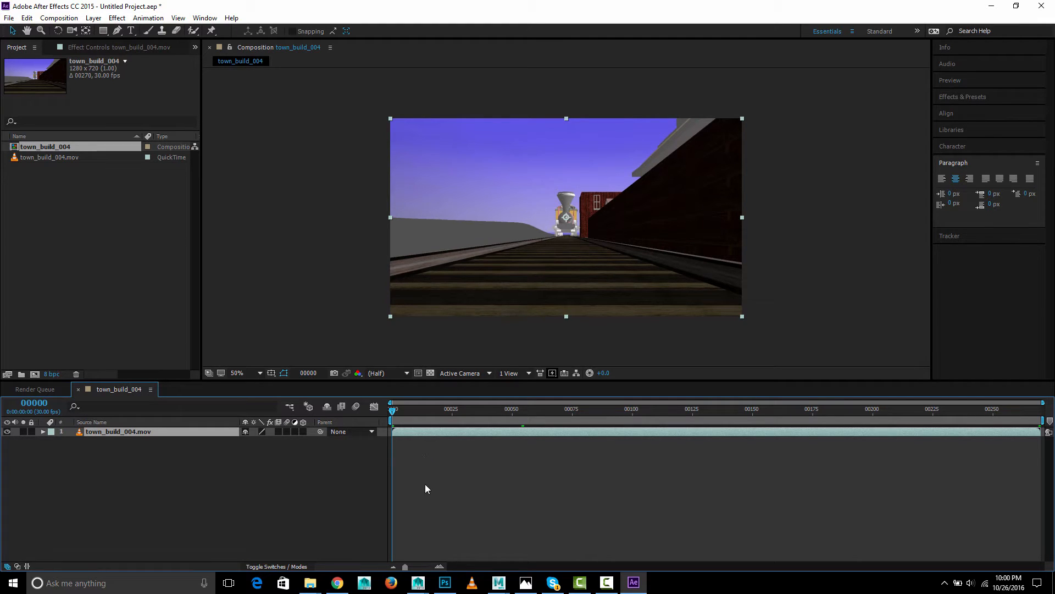
Switch back to Maya and set the renderer to Maya Hardware 2.0 in the render settings.
mouse_move(418, 582)
click(475, 541)
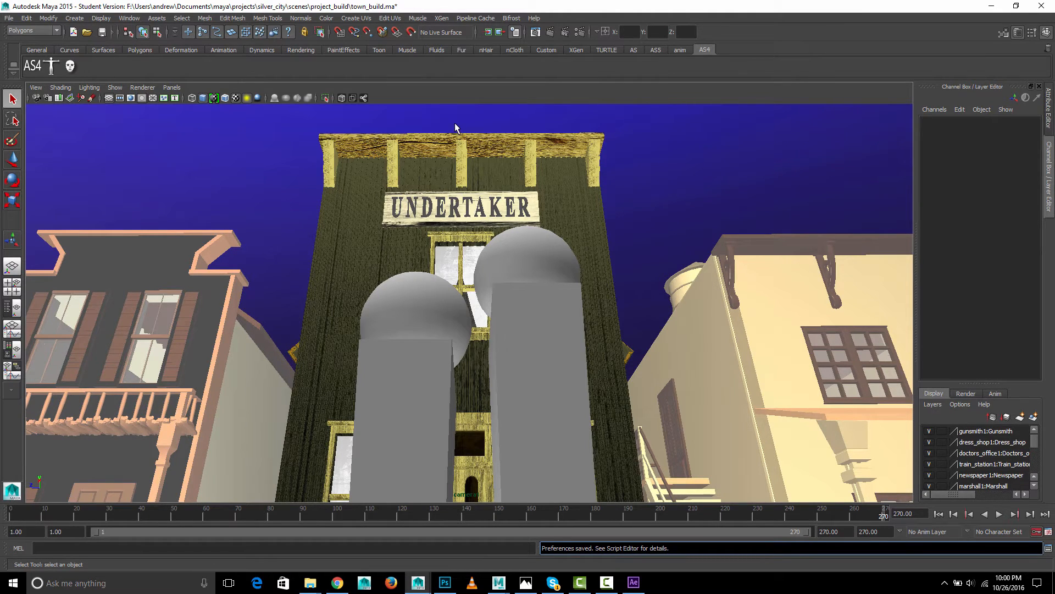
click(579, 32)
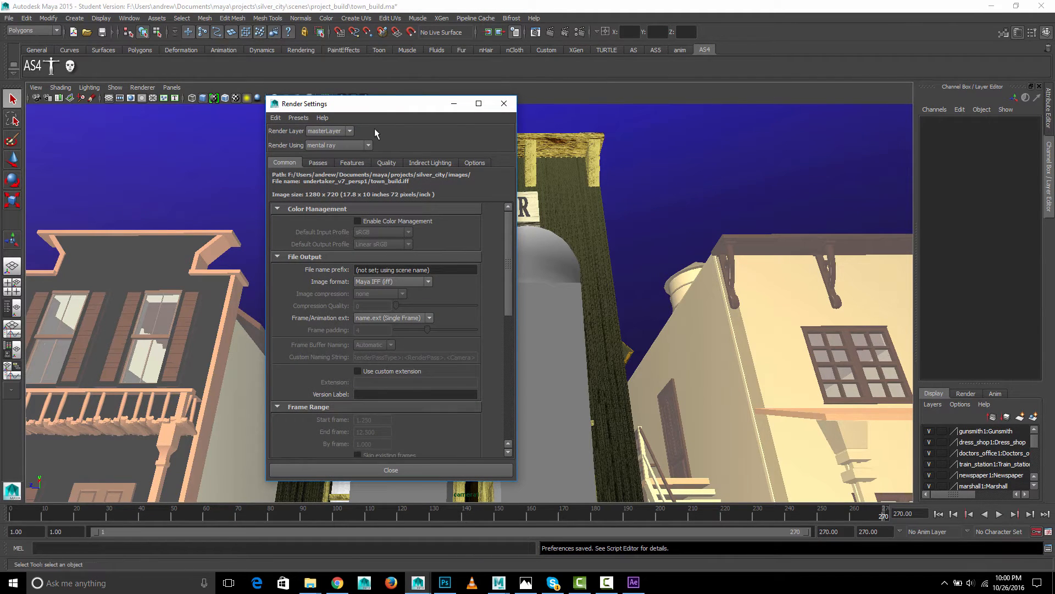
click(330, 143)
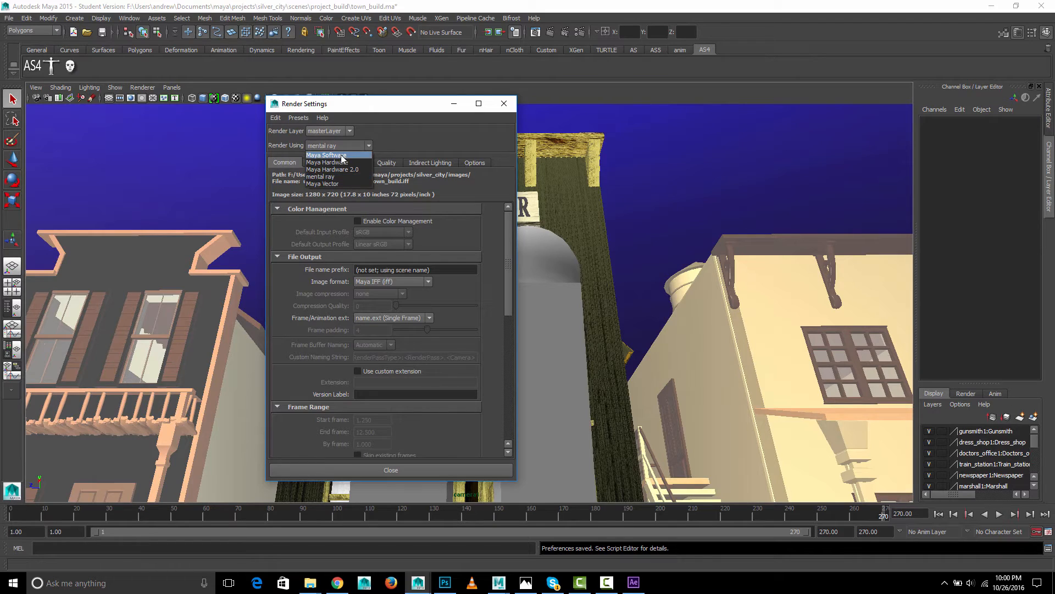
click(365, 169)
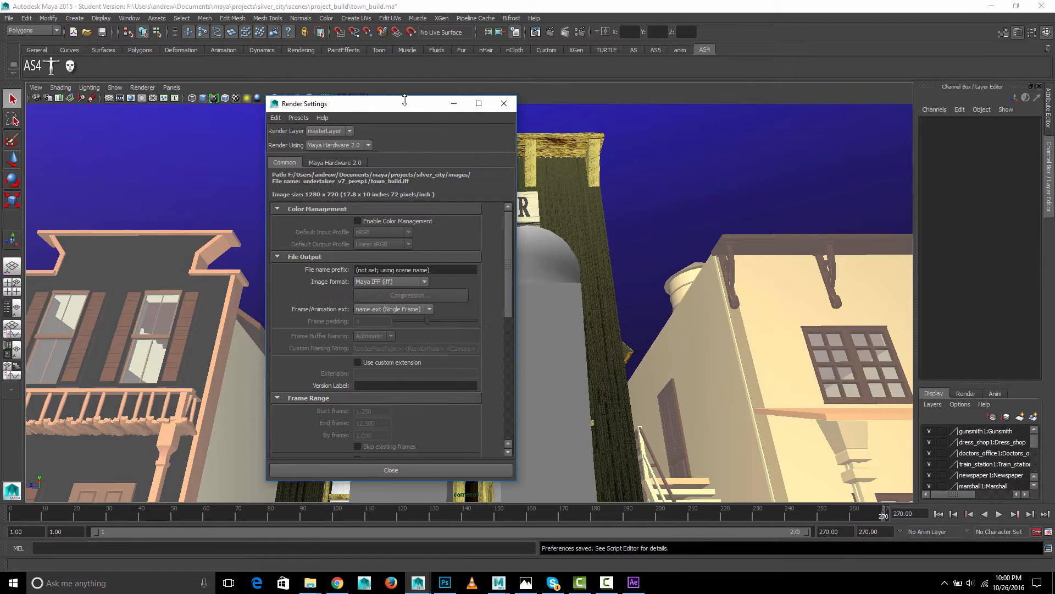
Enlarge the render settings window, and set the image format to Tiff (tif) and the frame/animation extension to name.#.ext.
drag(416, 104, 350, 66)
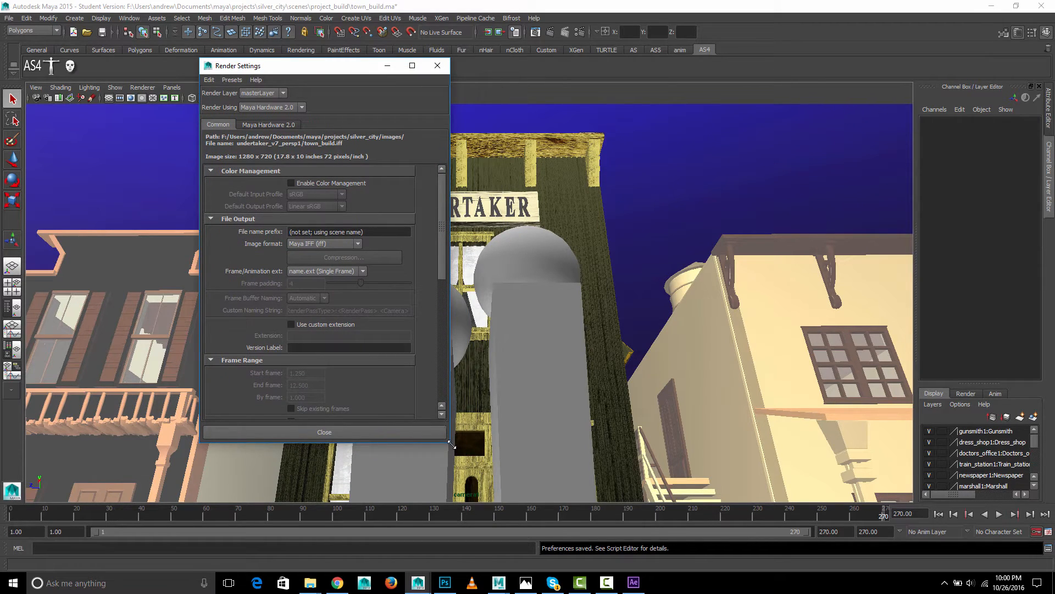
drag(448, 441, 708, 544)
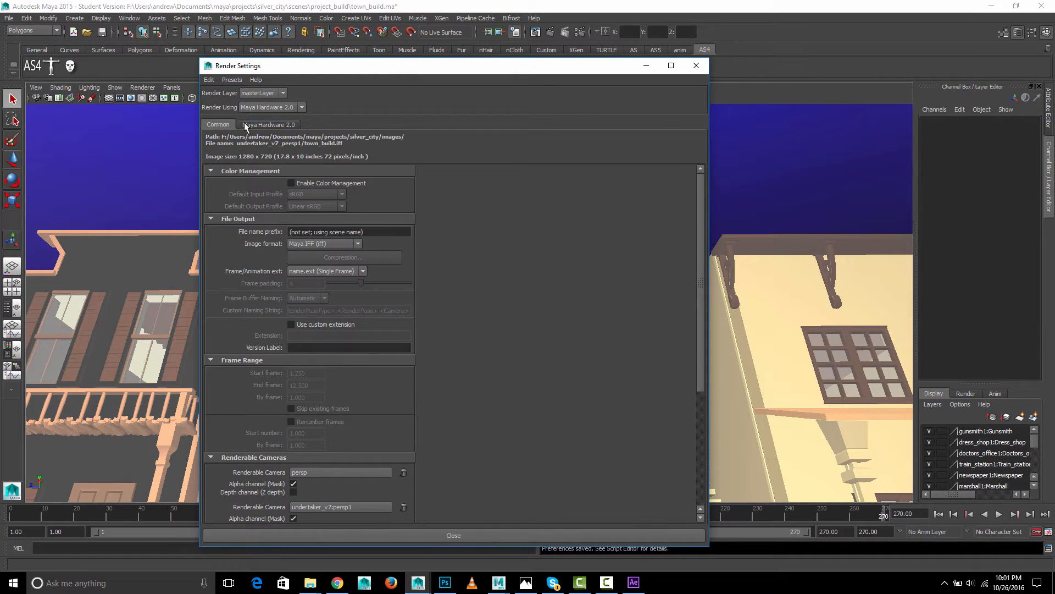
click(298, 242)
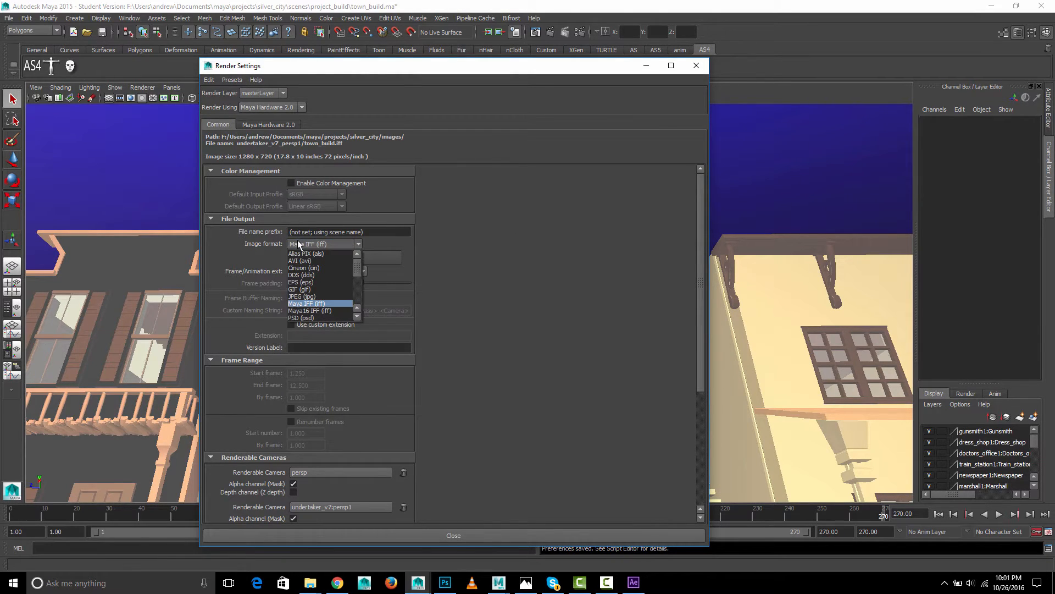
scroll(322, 269, down, 4)
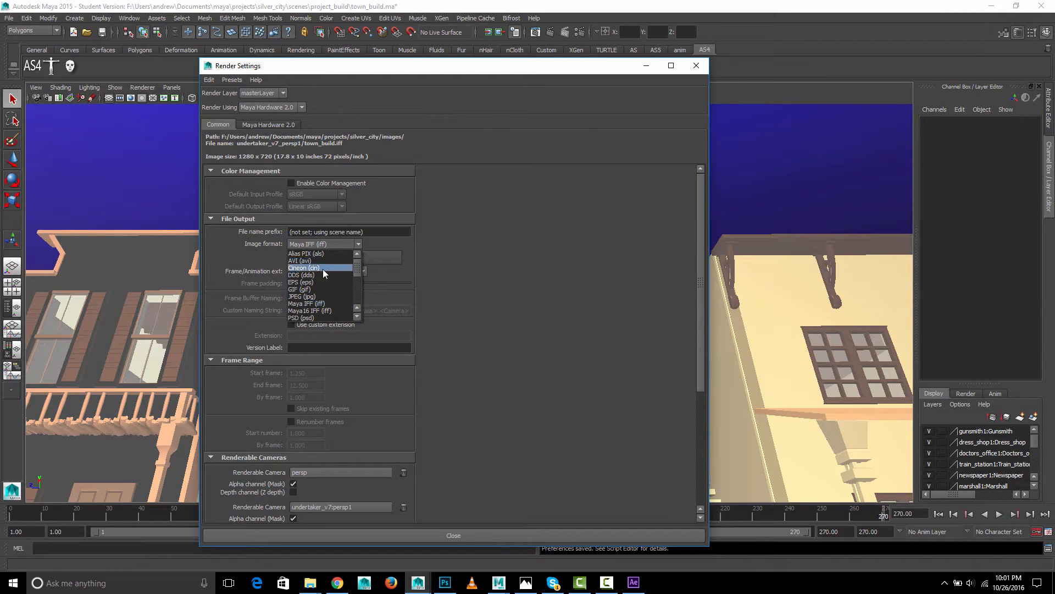
click(332, 297)
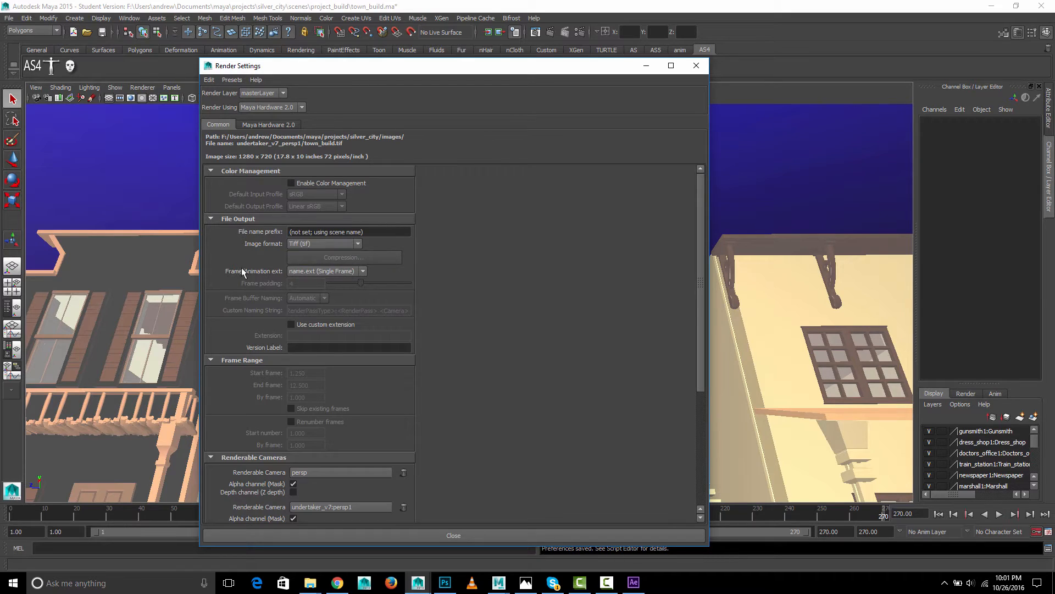
click(306, 272)
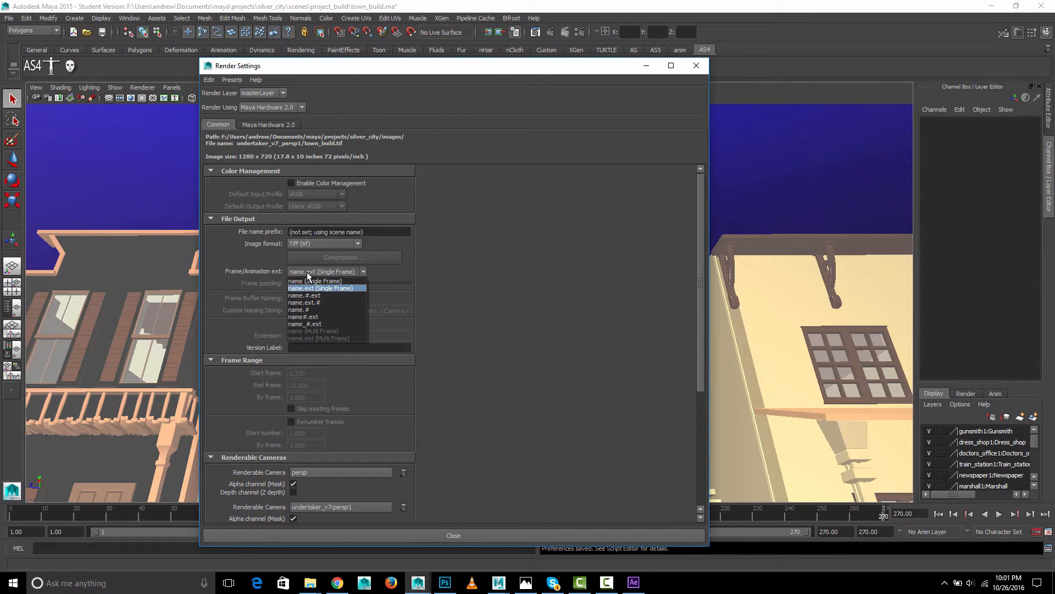
click(317, 296)
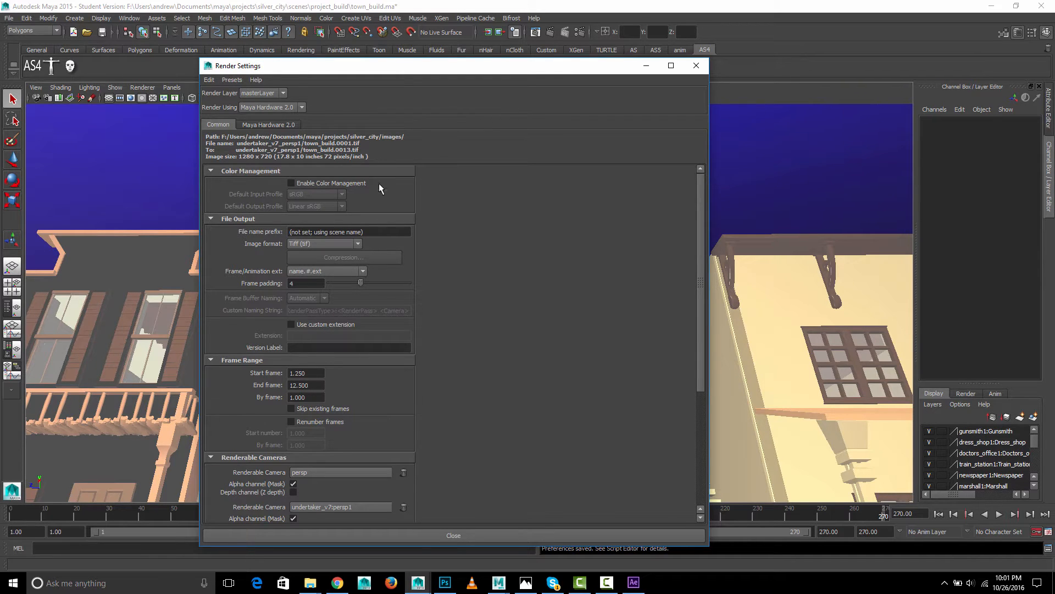
Set the render frame range from 1 to 270 and move the current time to frame 1.
click(297, 373)
text(1)
key(Return)
click(307, 385)
text(270)
key(Return)
drag(67, 515, 12, 515)
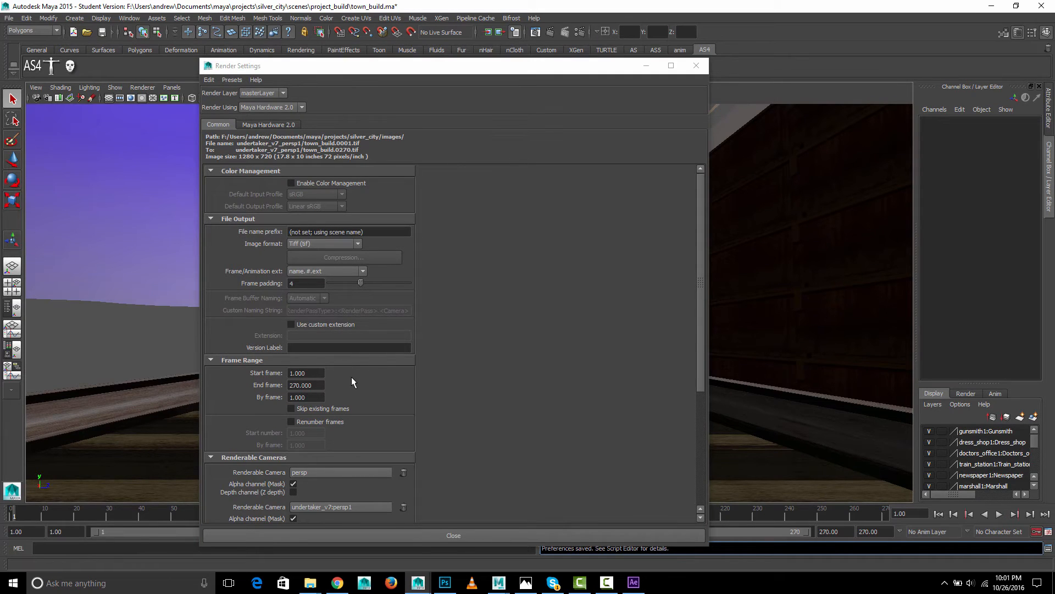
Remove undertaker_v7:persp1 from the renderable cameras and replace persp with camera1.
scroll(350, 376, down, 2)
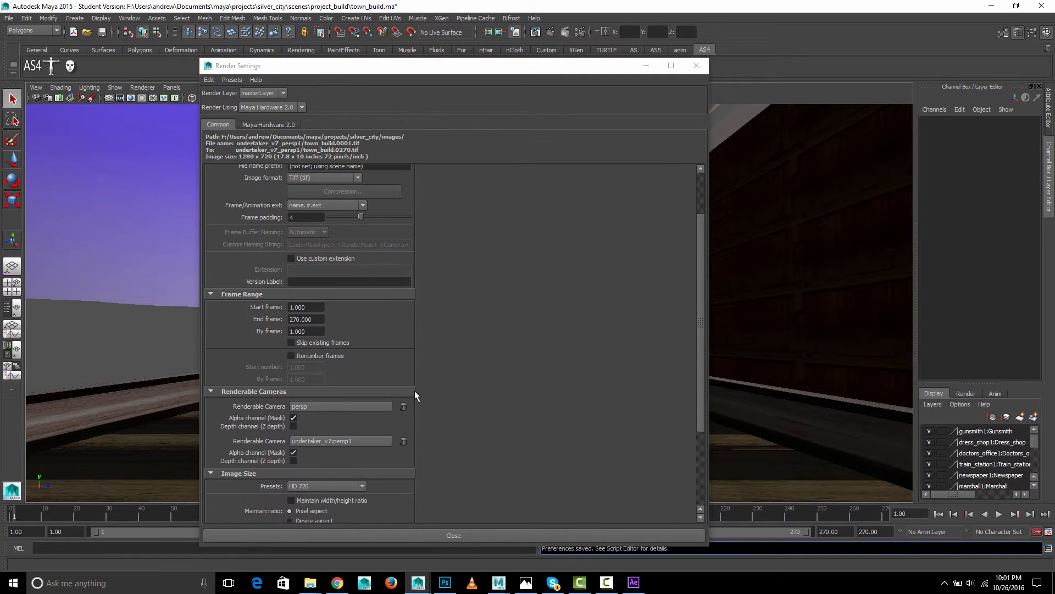
drag(490, 65, 711, 66)
drag(940, 67, 563, 71)
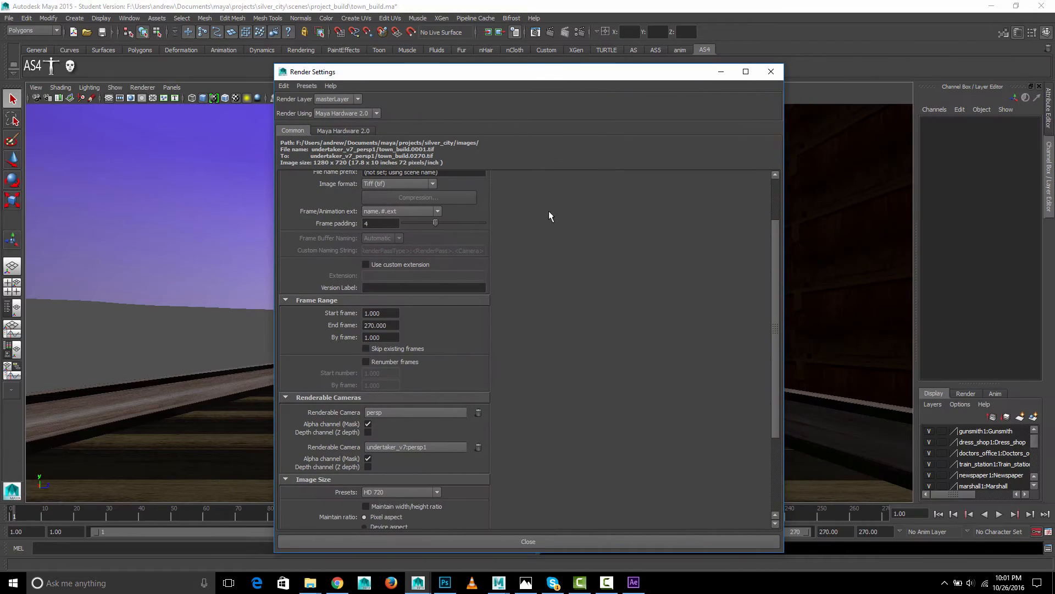
click(480, 447)
click(414, 413)
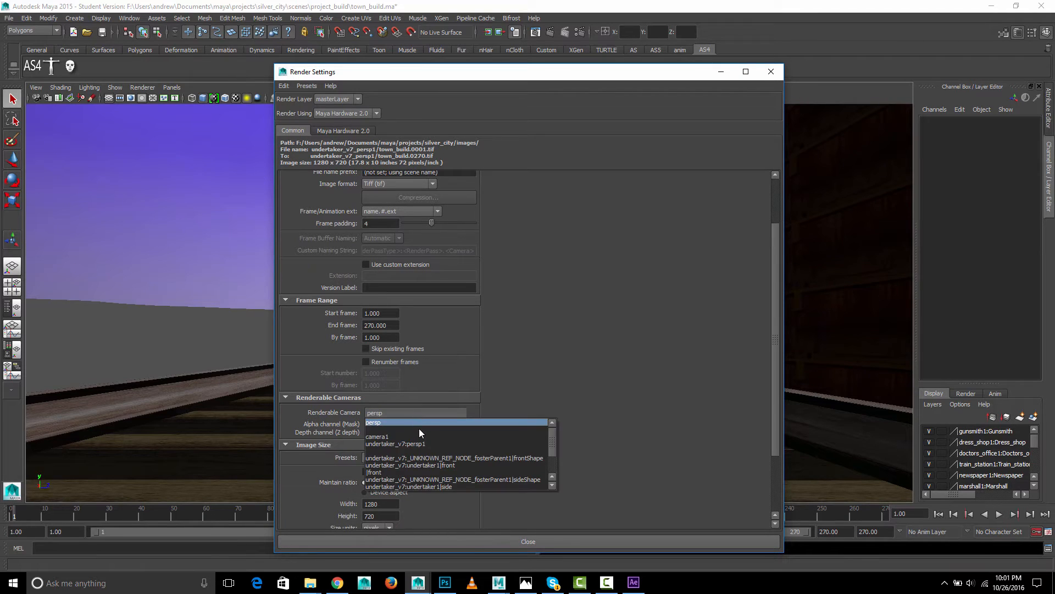
click(419, 436)
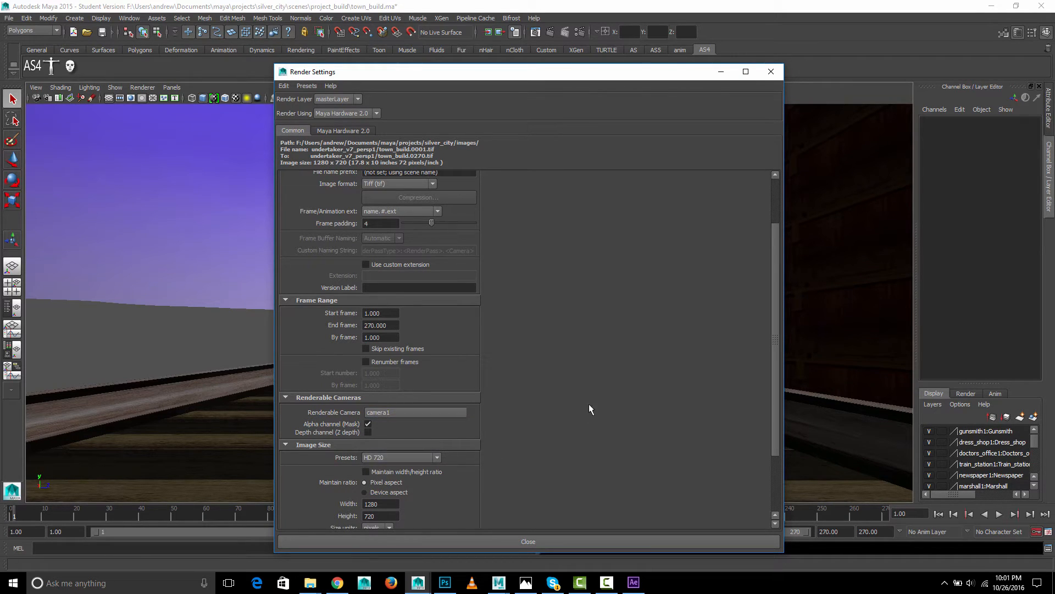
scroll(587, 402, down, 3)
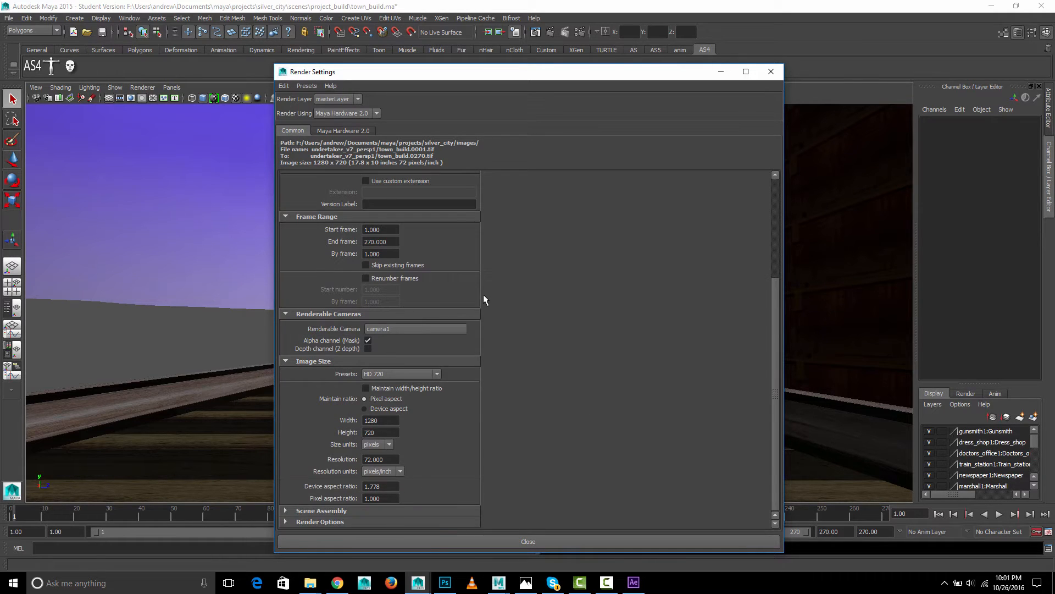
Enable screen-space ambient occlusion in the Maya Hardware 2.0 render settings.
scroll(483, 264, up, 5)
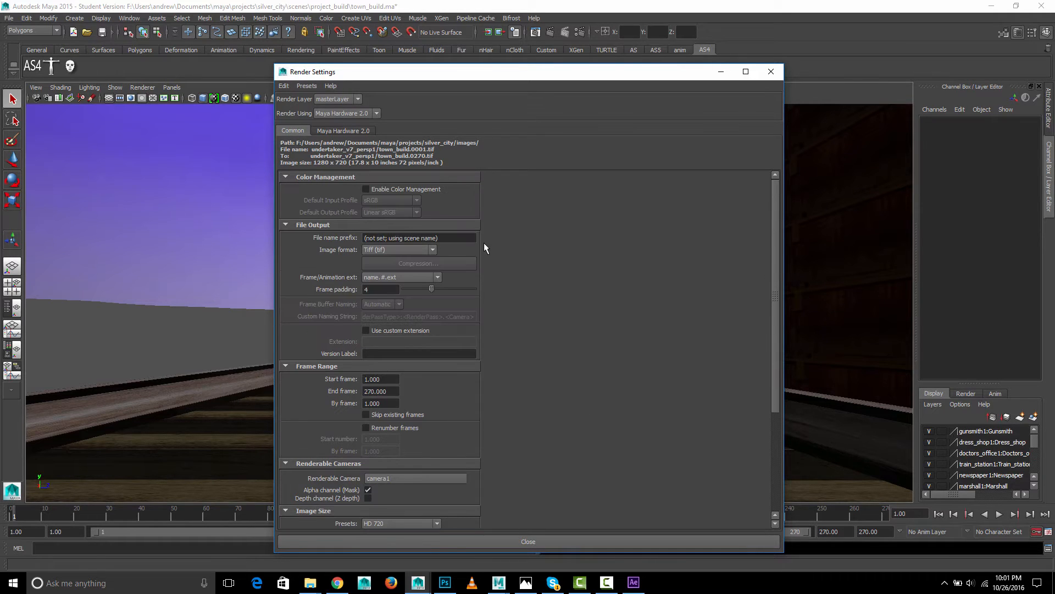
click(346, 131)
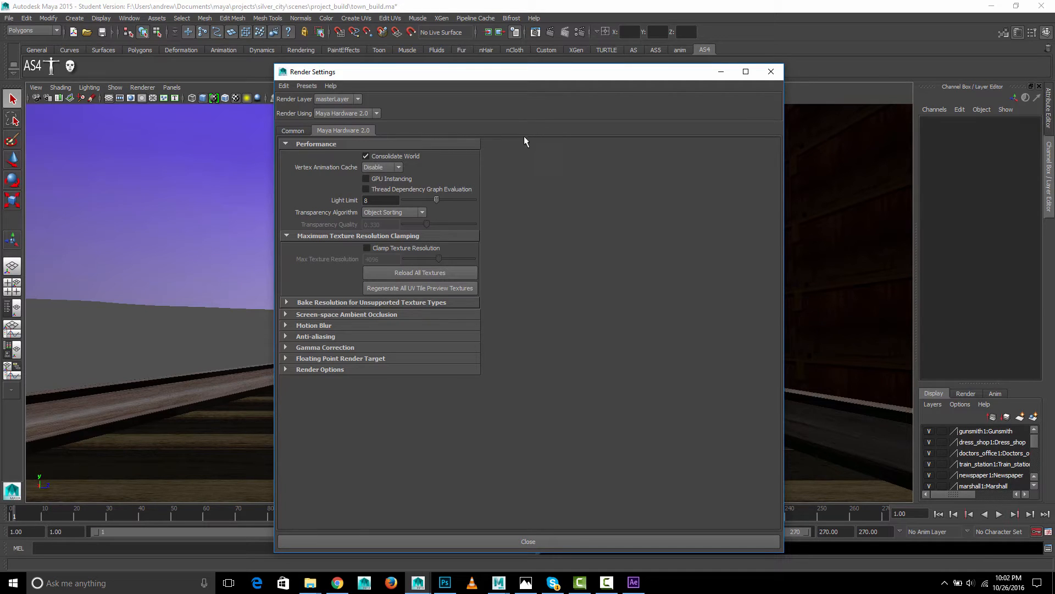
click(358, 313)
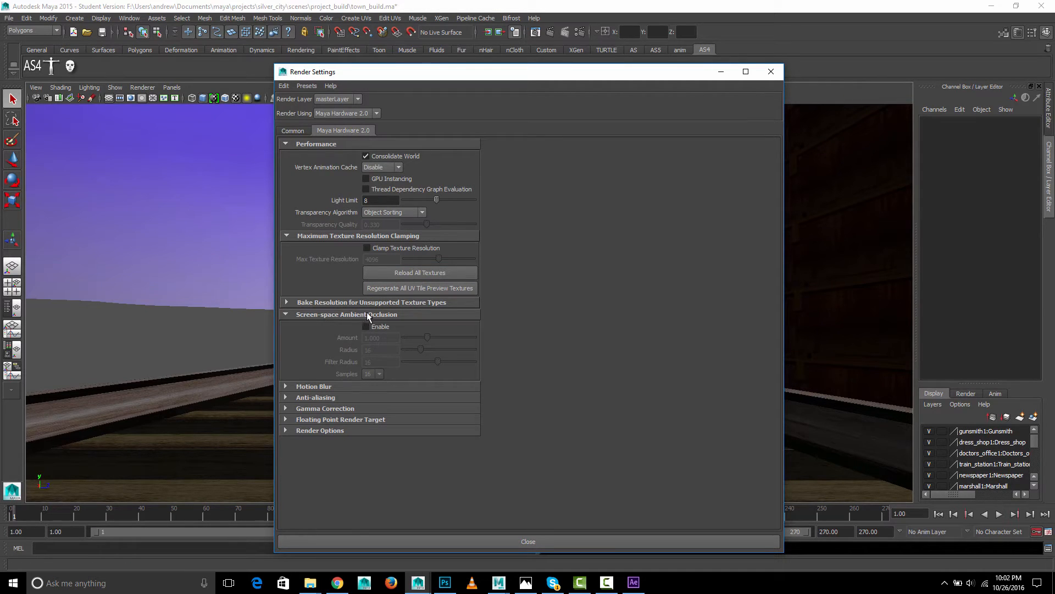
click(366, 325)
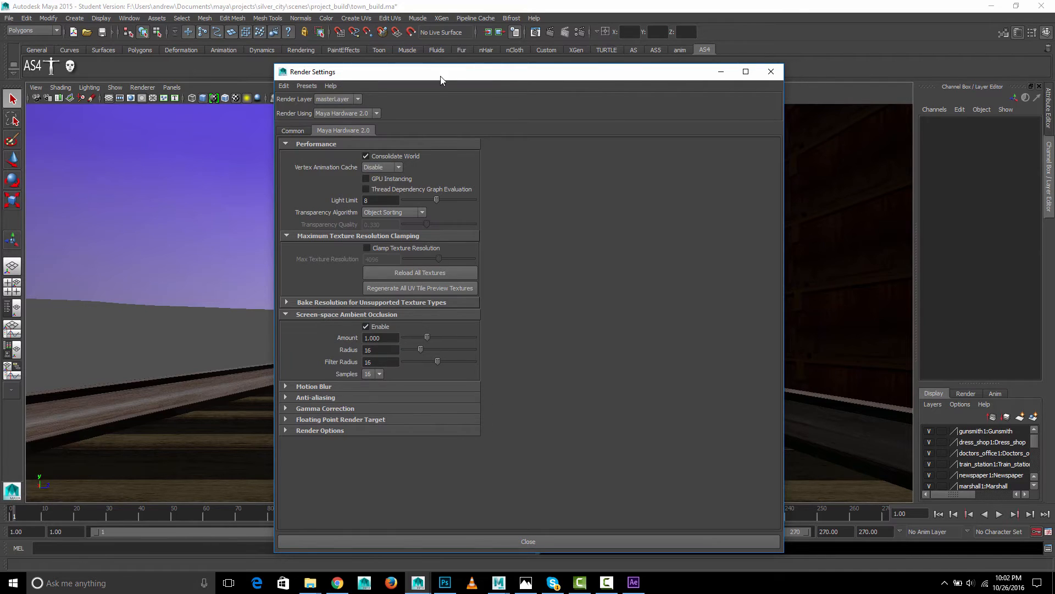
Preview the scene in Viewport 2.0 with the render settings moved aside, and set the viewport renderer to Legacy High Quality Viewport.
drag(440, 80, 820, 91)
click(142, 87)
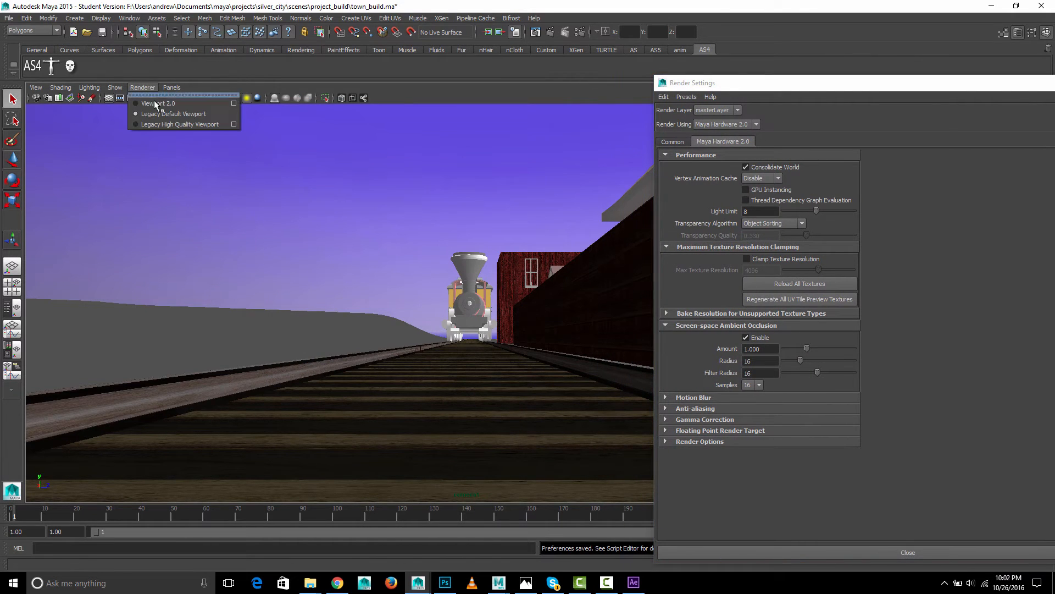
click(156, 104)
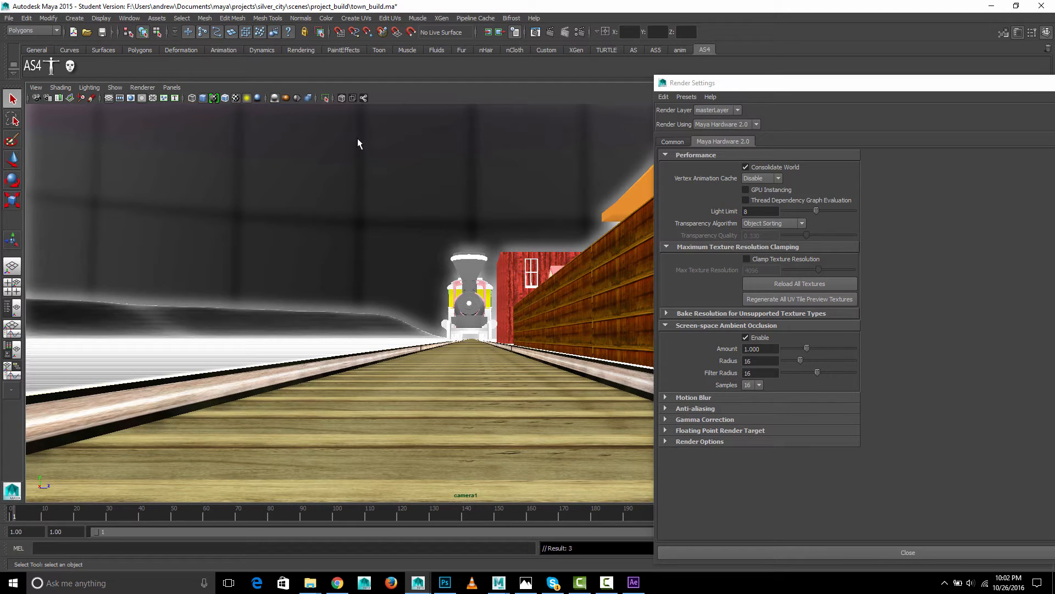
click(144, 88)
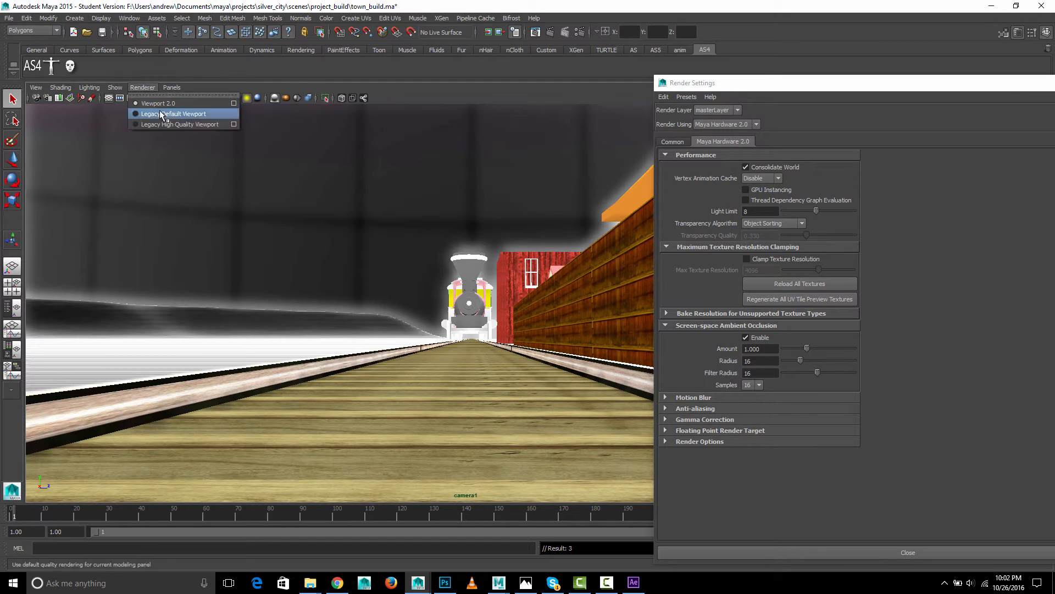
click(187, 124)
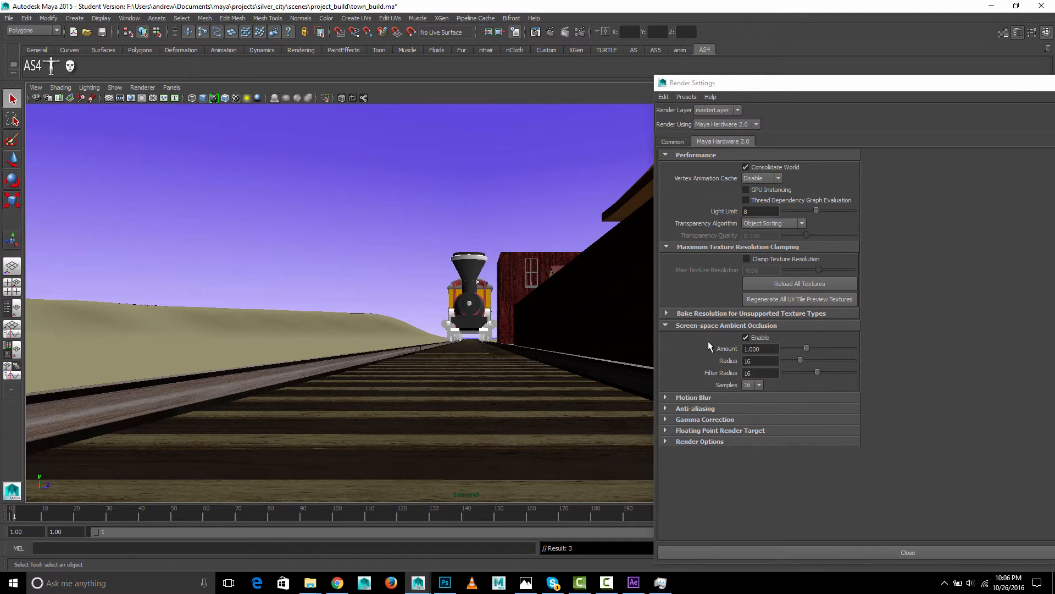
Enable motion blur in the Hardware 2.0 settings, review the anti-aliasing and render options, and close the render settings.
click(695, 398)
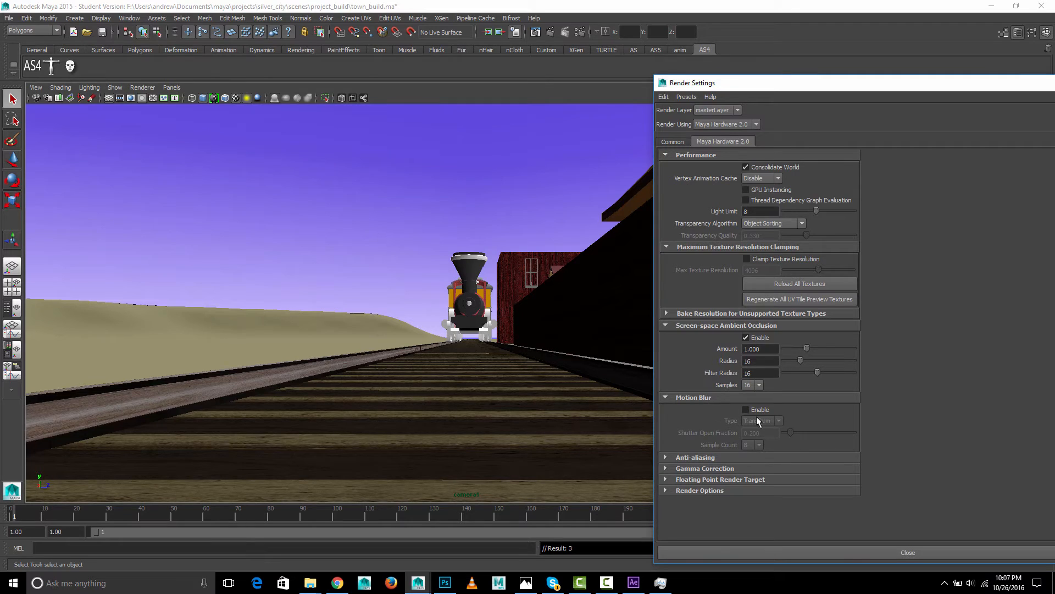
click(680, 458)
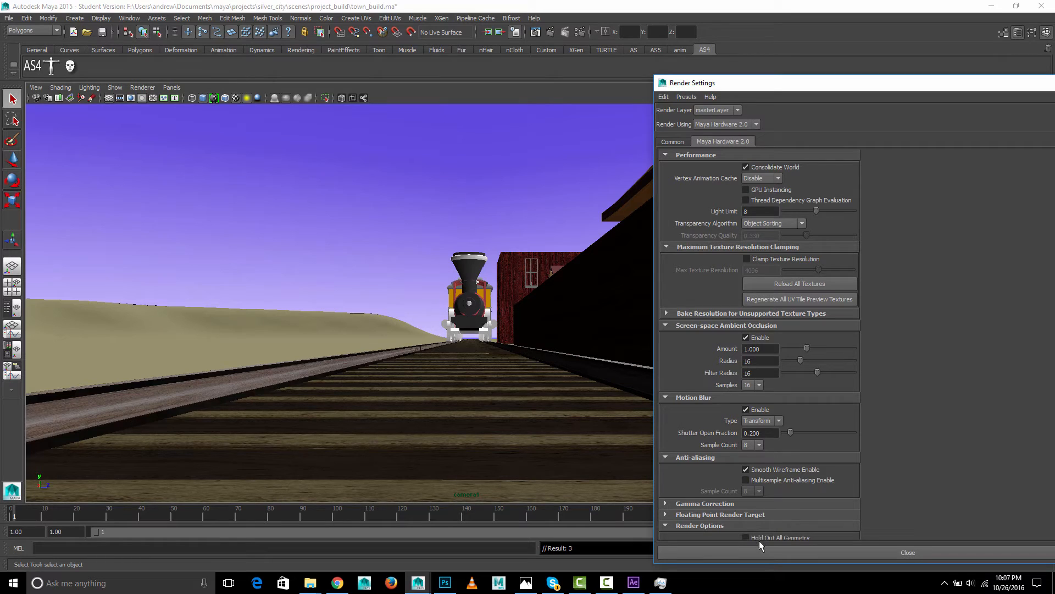
click(765, 526)
drag(773, 88, 566, 30)
drag(951, 354, 952, 433)
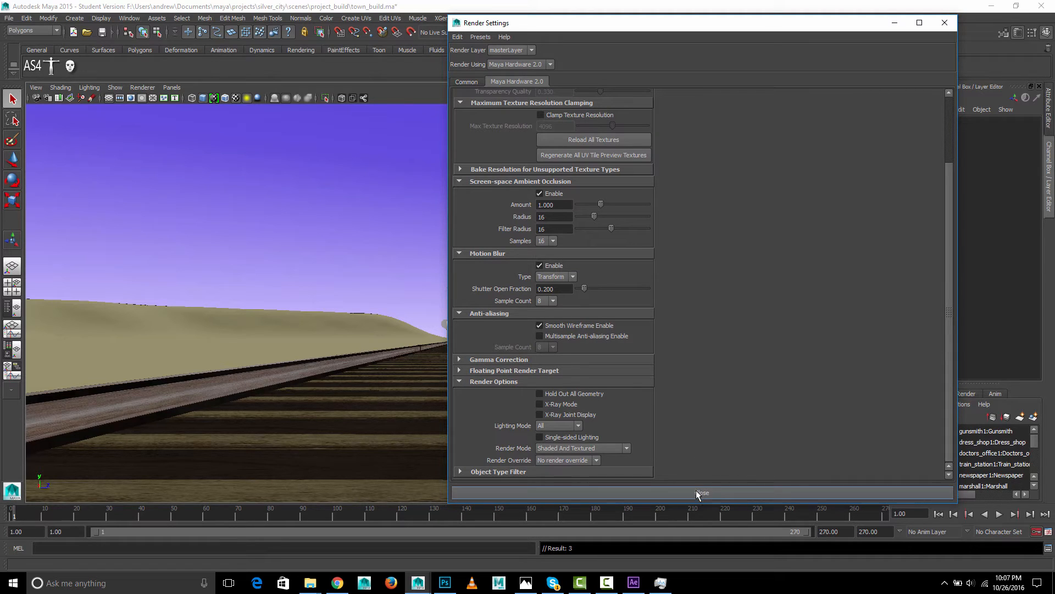
scroll(681, 285, up, 3)
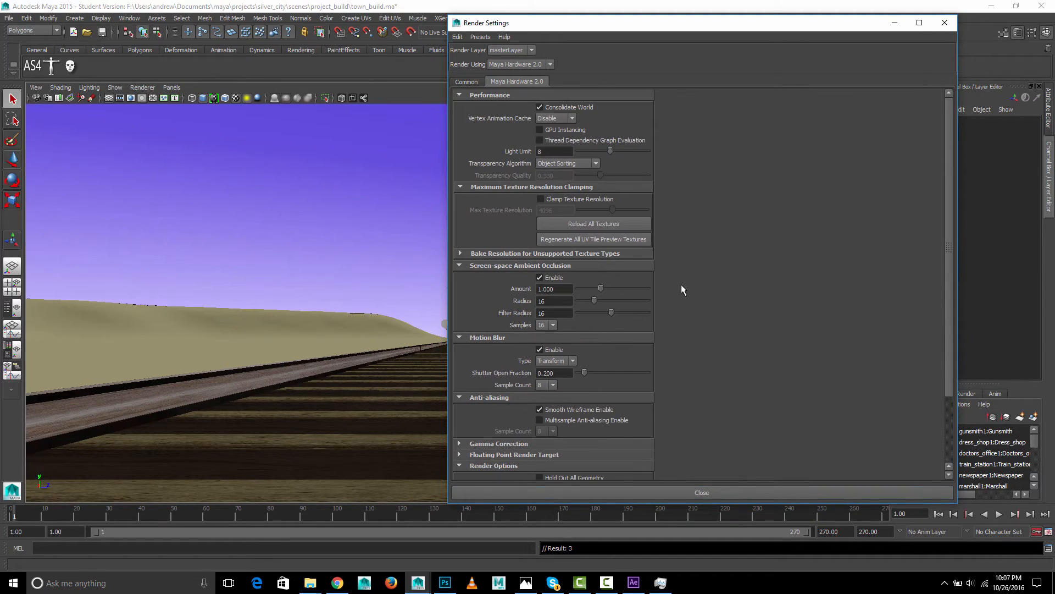
click(717, 493)
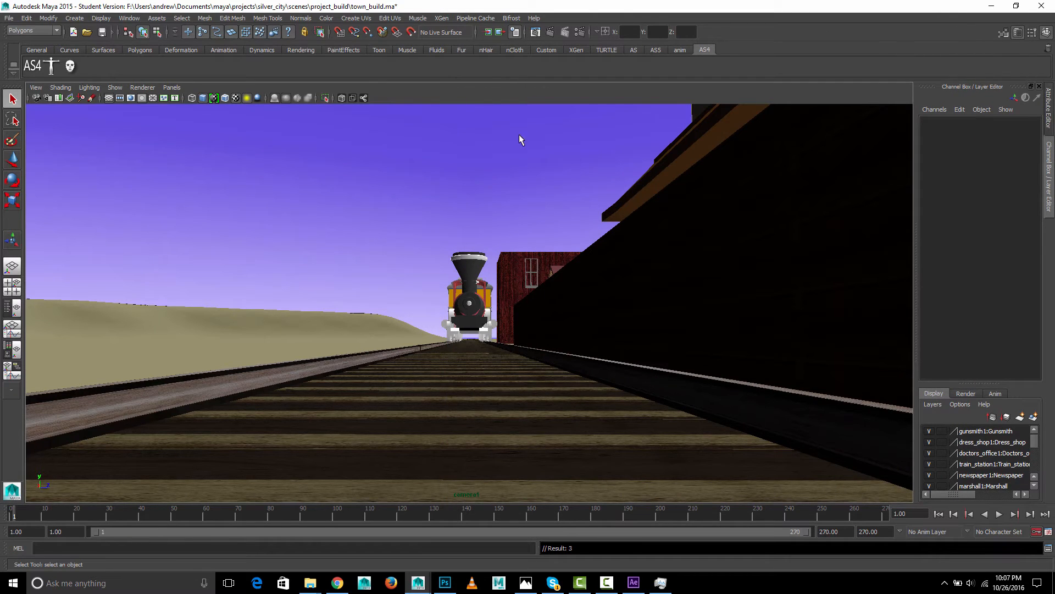
Set the Maya project to the silver_city folder.
click(10, 18)
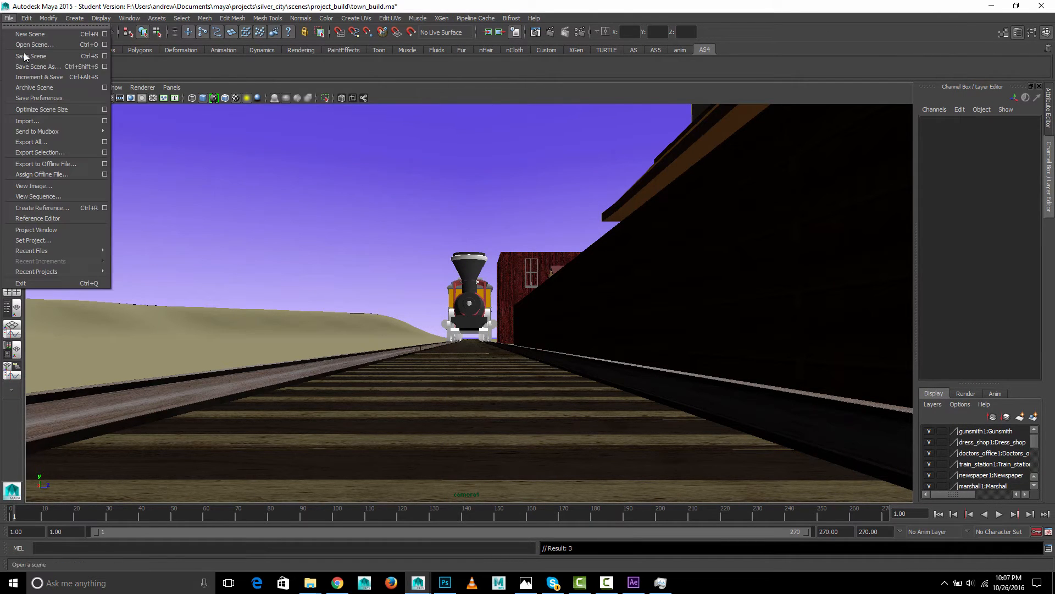
click(79, 240)
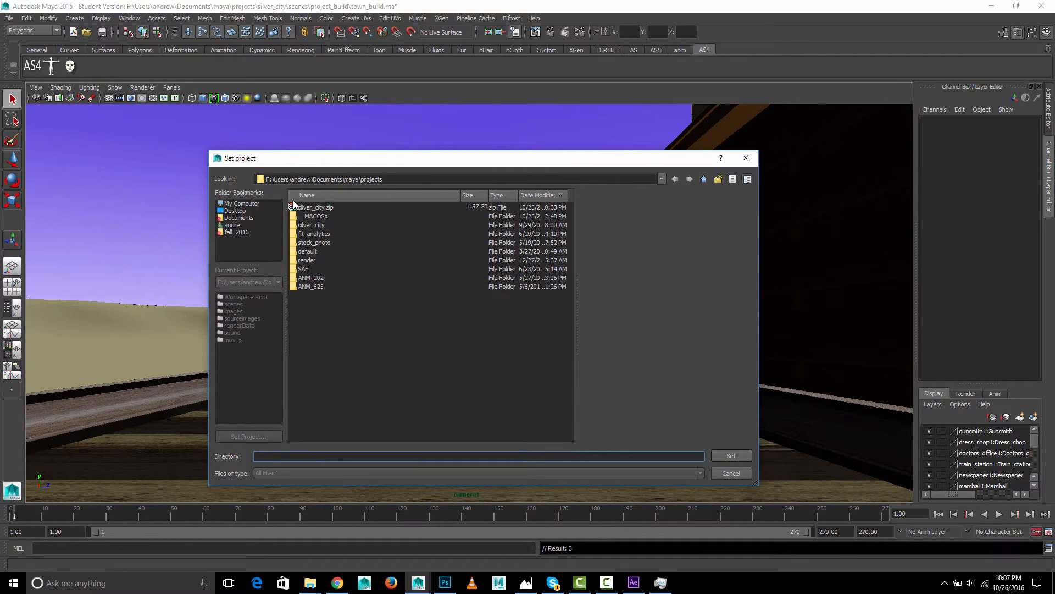
click(324, 225)
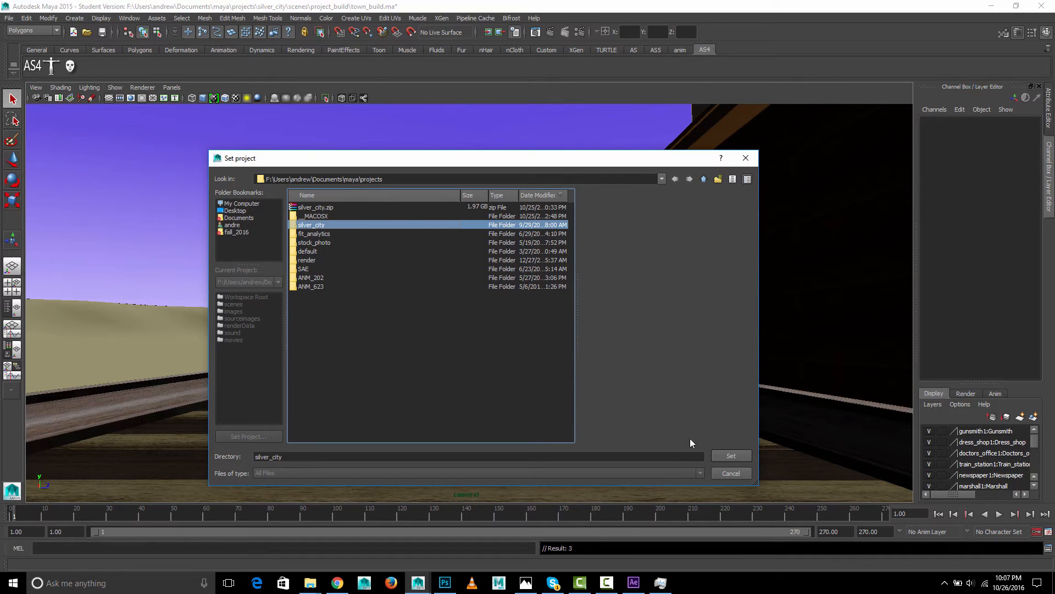
click(728, 456)
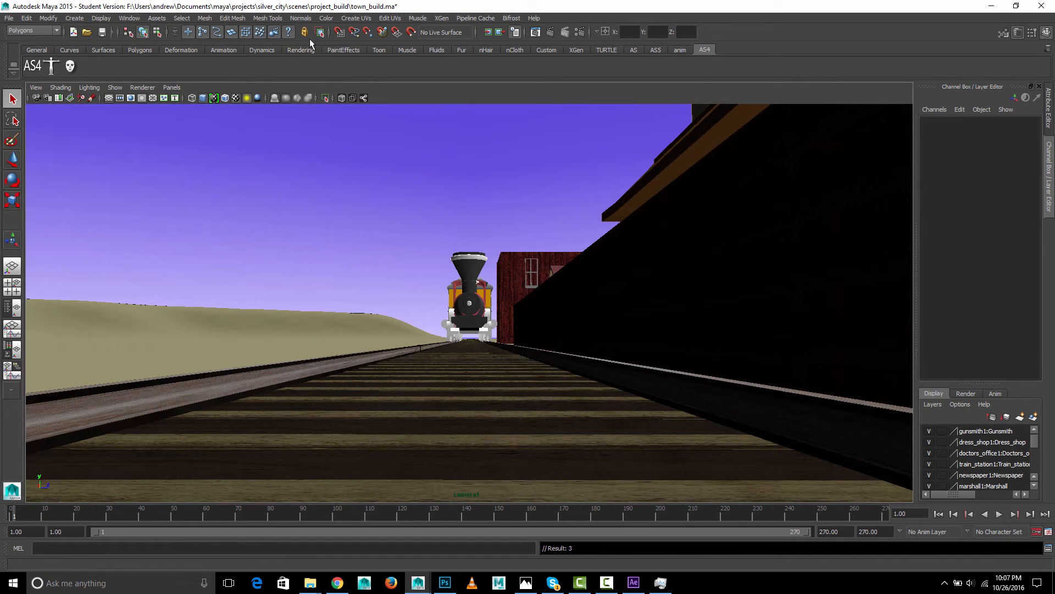
Switch to the Rendering menu set and start a batch render, continuing past the student version notice.
click(33, 30)
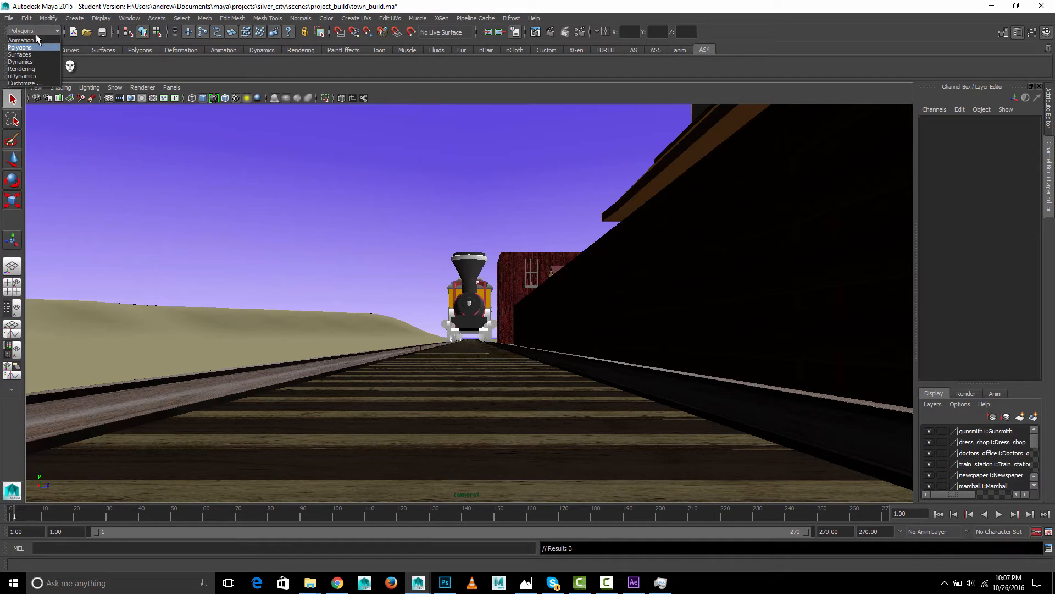
click(43, 67)
click(268, 19)
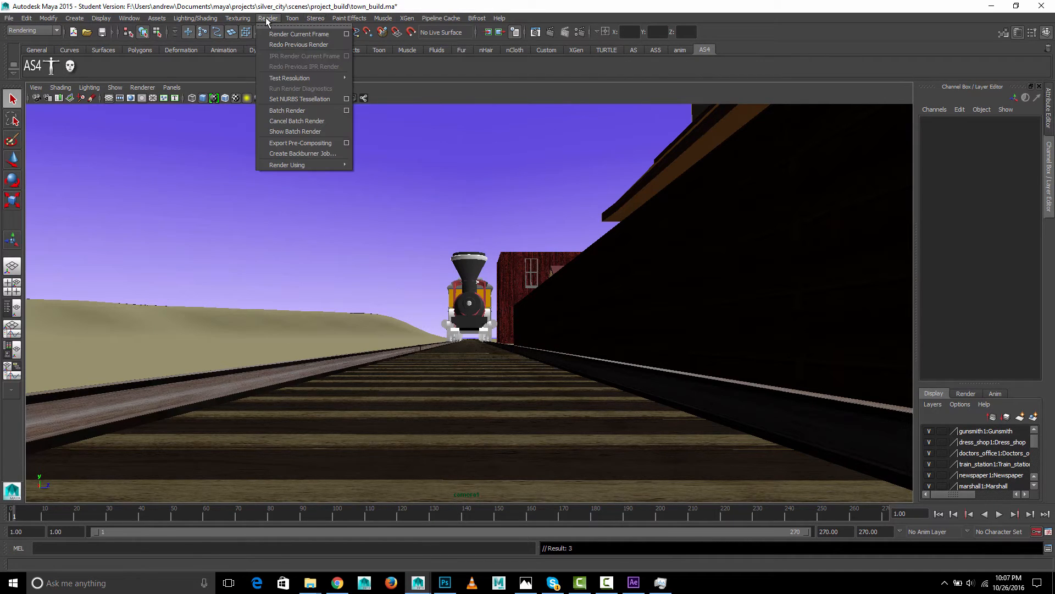
click(291, 112)
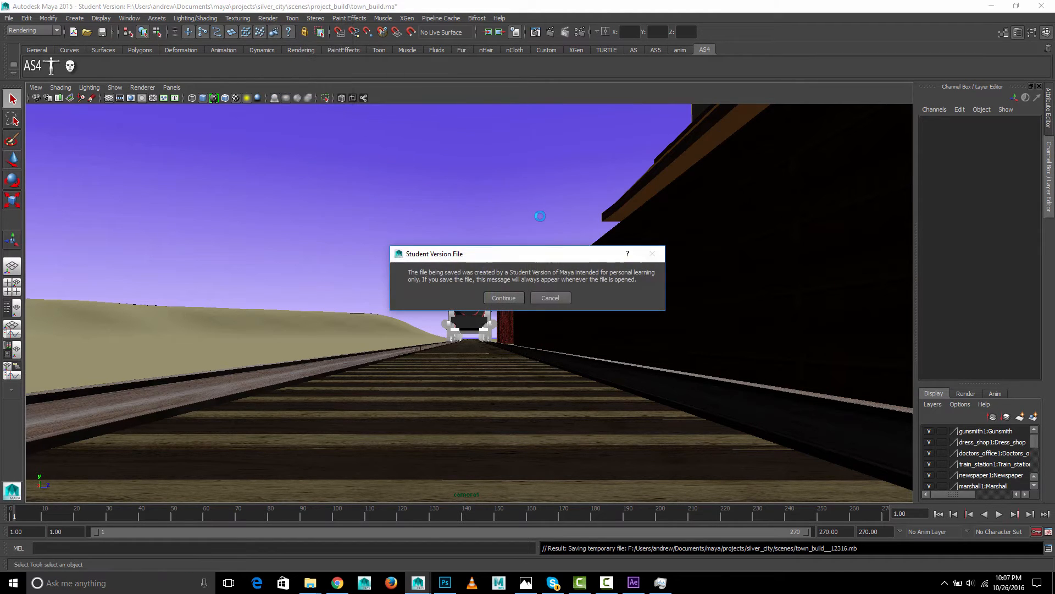
click(504, 297)
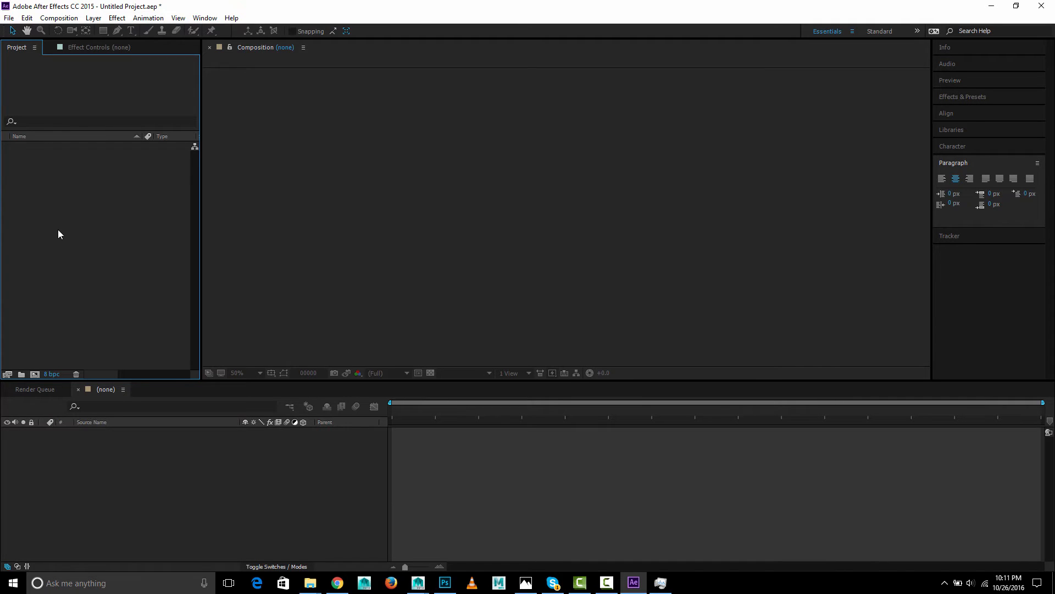
Import town_build.0001.tif into After Effects as a TIFF sequence with straight alpha, and create a composition from it.
double_click(59, 234)
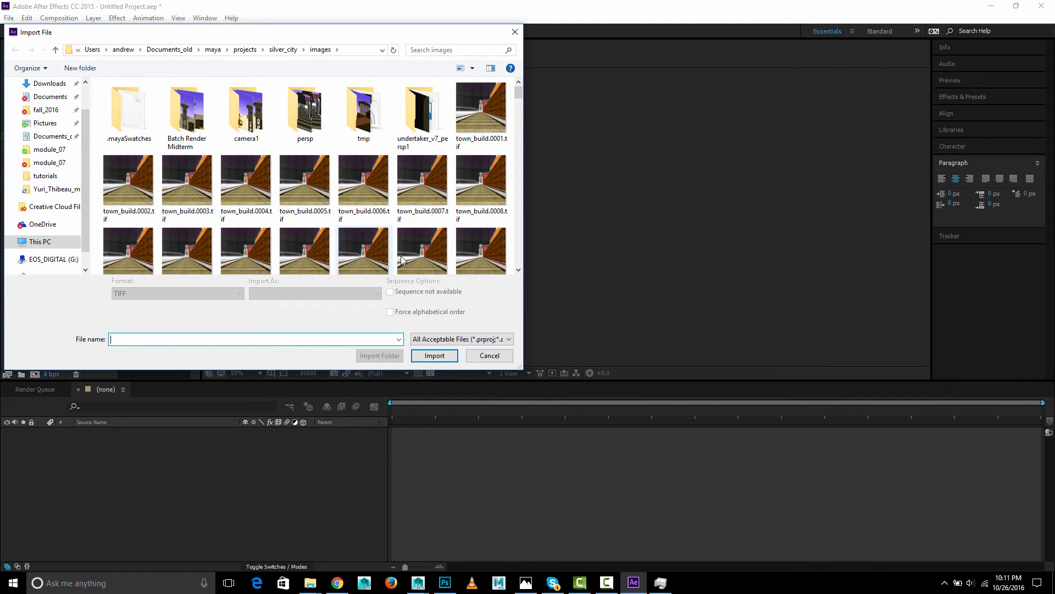
click(486, 120)
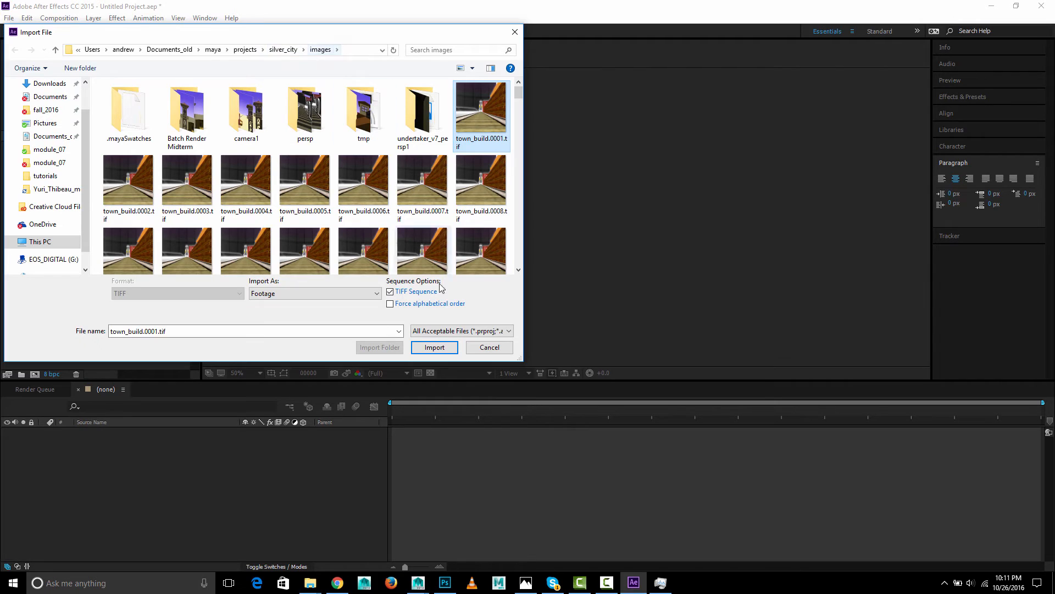
click(434, 346)
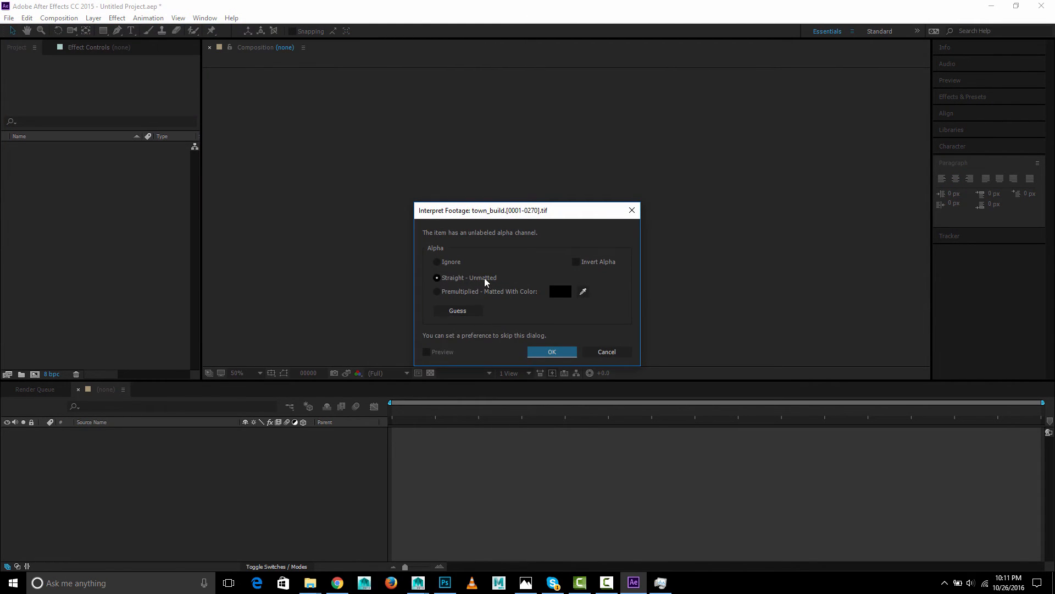
click(542, 350)
drag(16, 153, 34, 374)
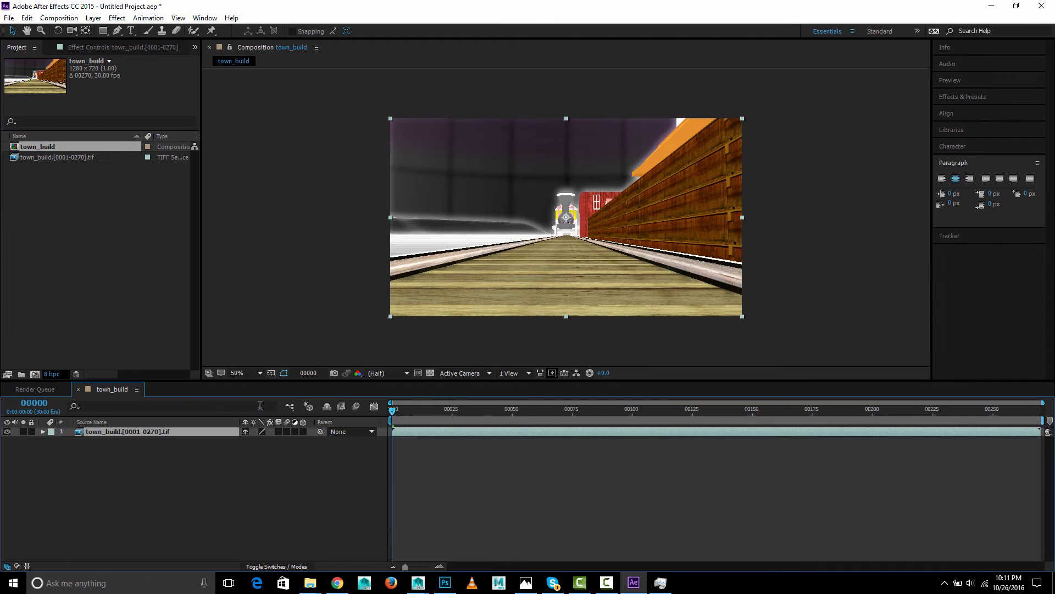
Play back the rendered town_build composition, and return to the town_build scene in Maya.
key(space)
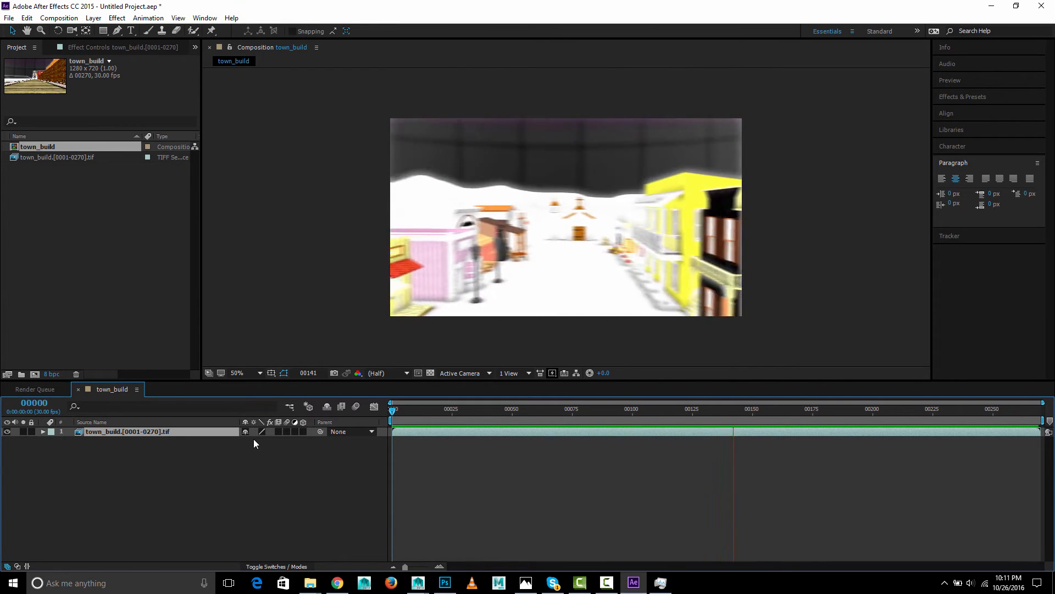
key(space)
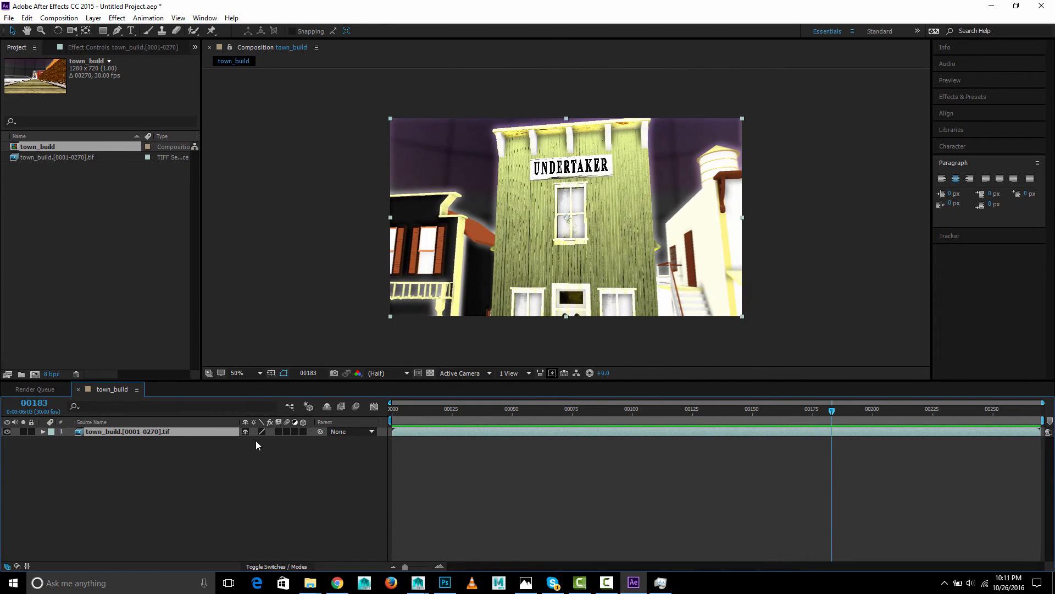
mouse_move(418, 582)
click(440, 545)
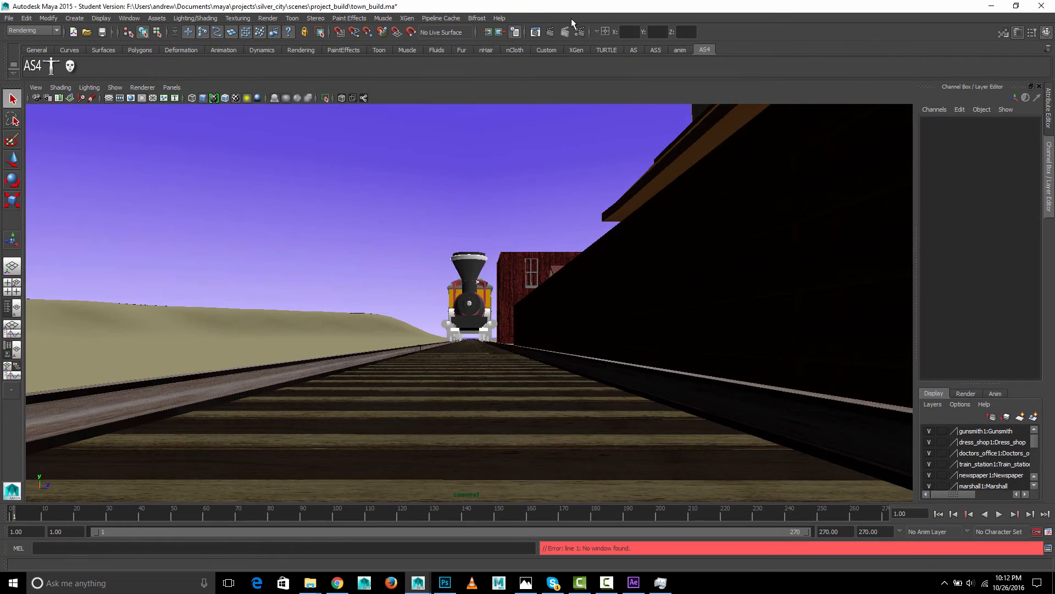
Disable screen-space ambient occlusion, render frame 1 again in the Render View, and move that window clear of the viewport.
click(579, 32)
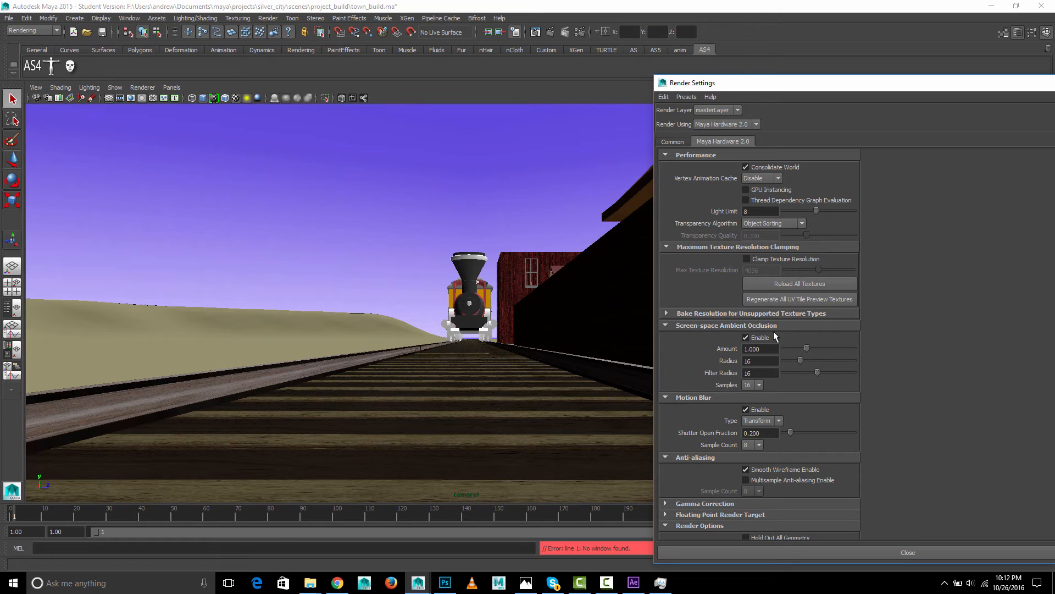
click(764, 336)
click(535, 32)
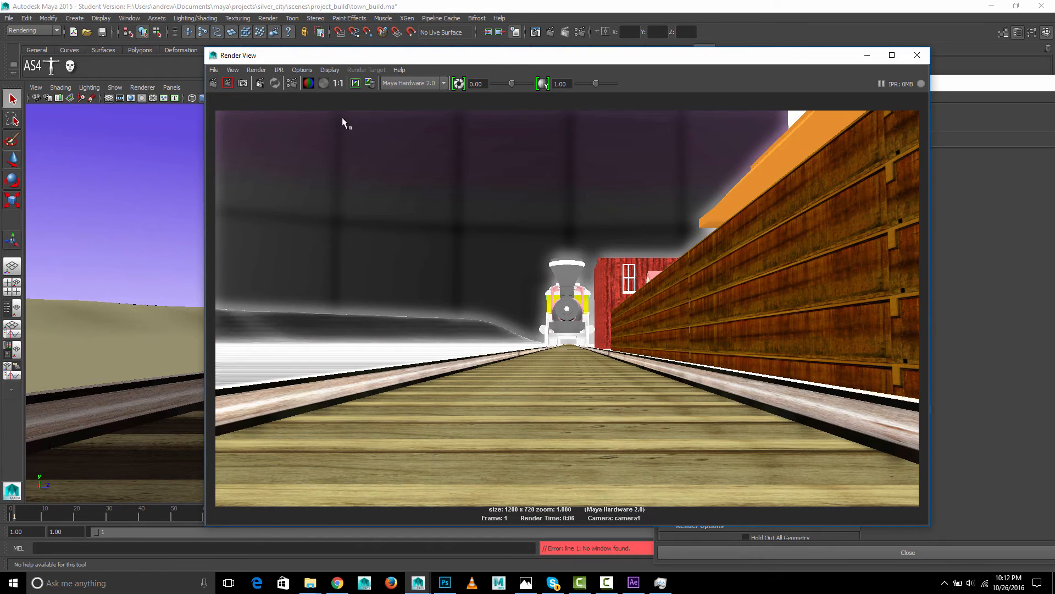
click(354, 84)
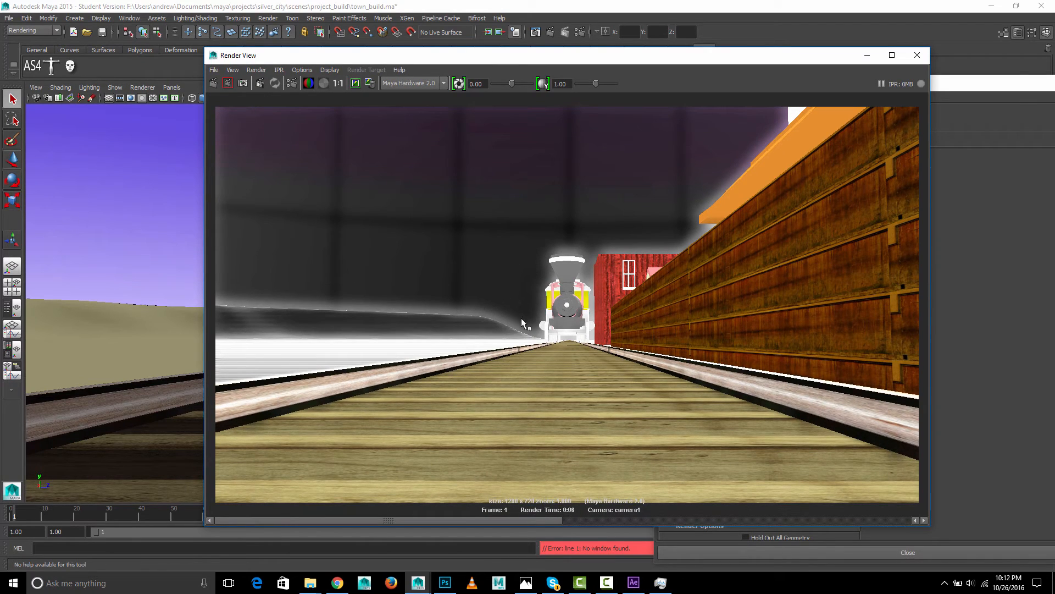
click(214, 83)
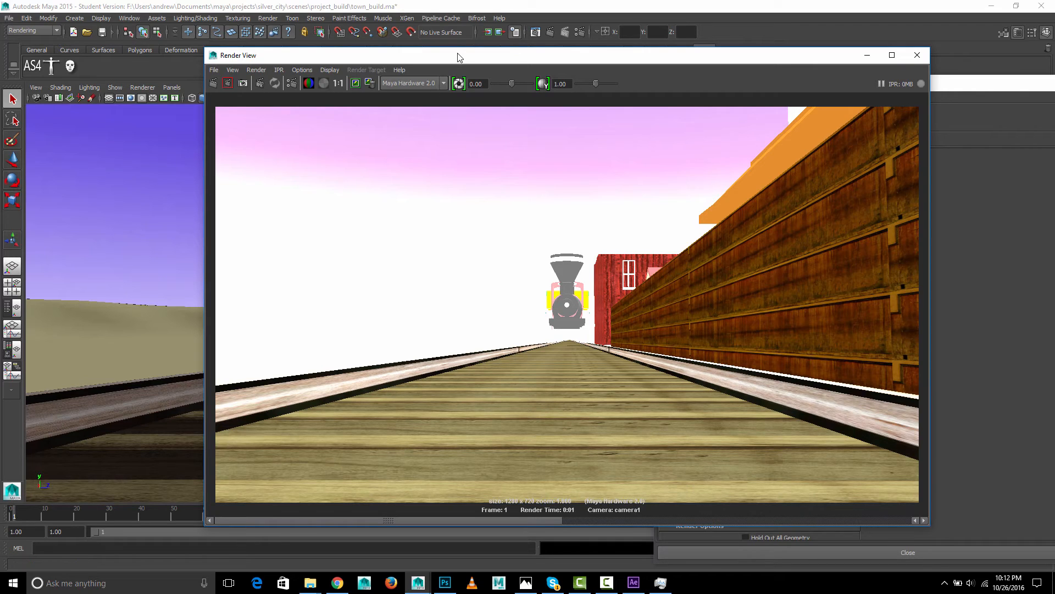
drag(459, 55, 629, 266)
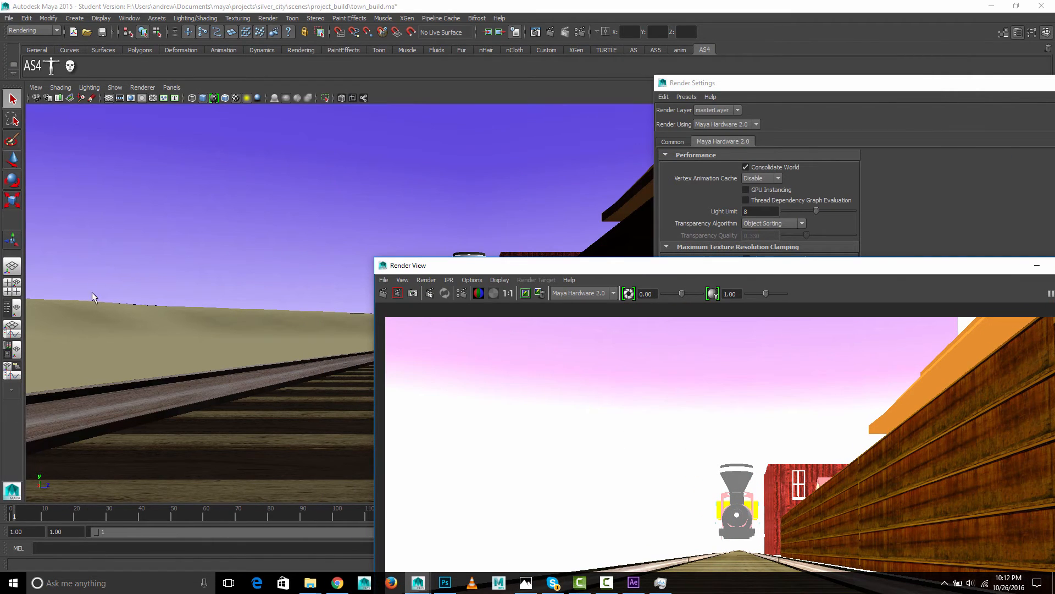
click(171, 88)
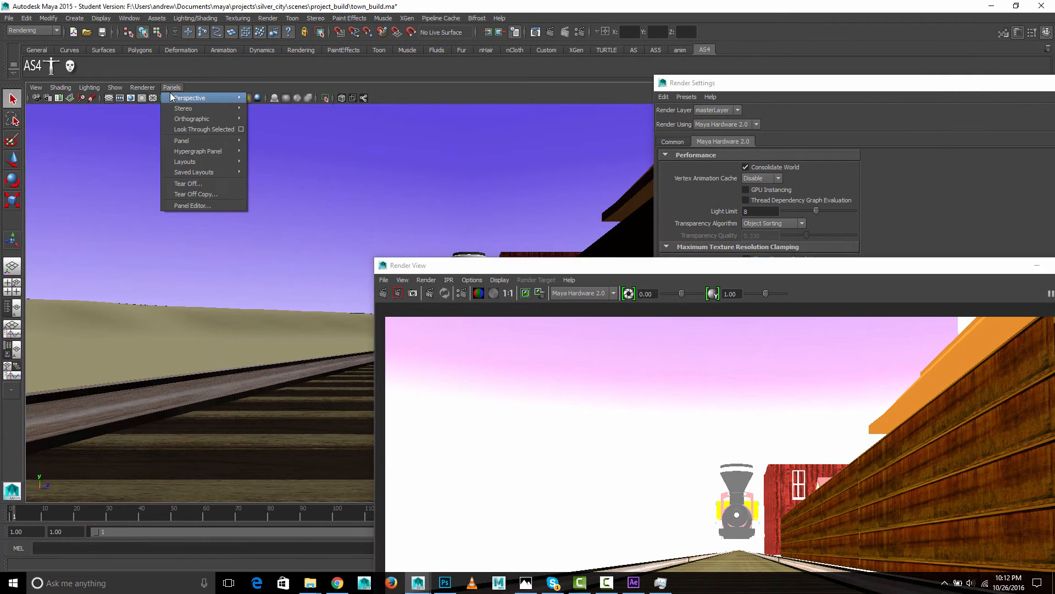
click(171, 87)
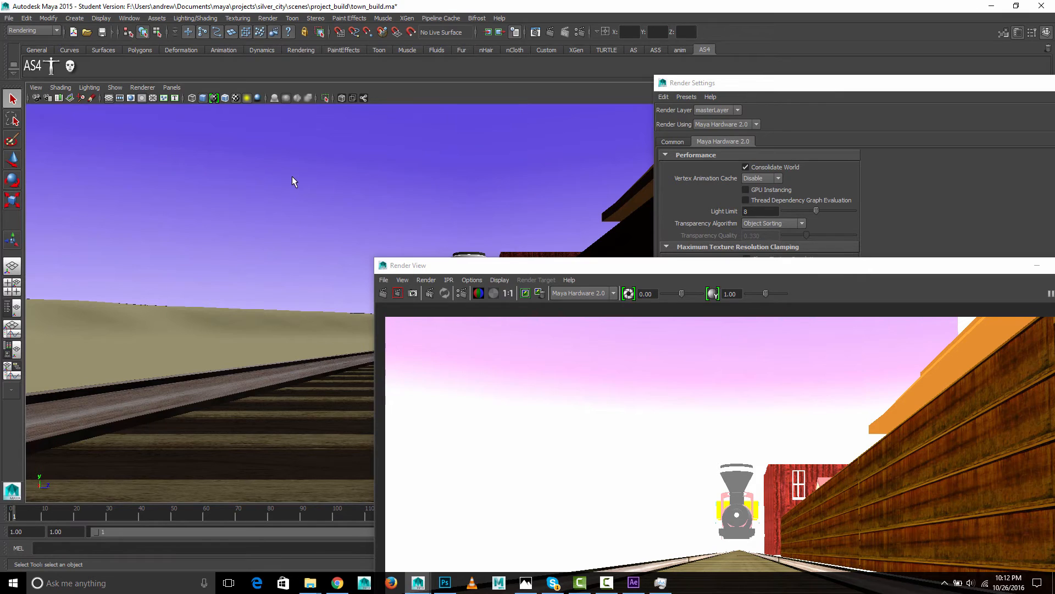
Show the Hypershade in place of the viewport, list the scene's lights, and move the Render Settings window clear.
key(space)
drag(283, 385, 237, 399)
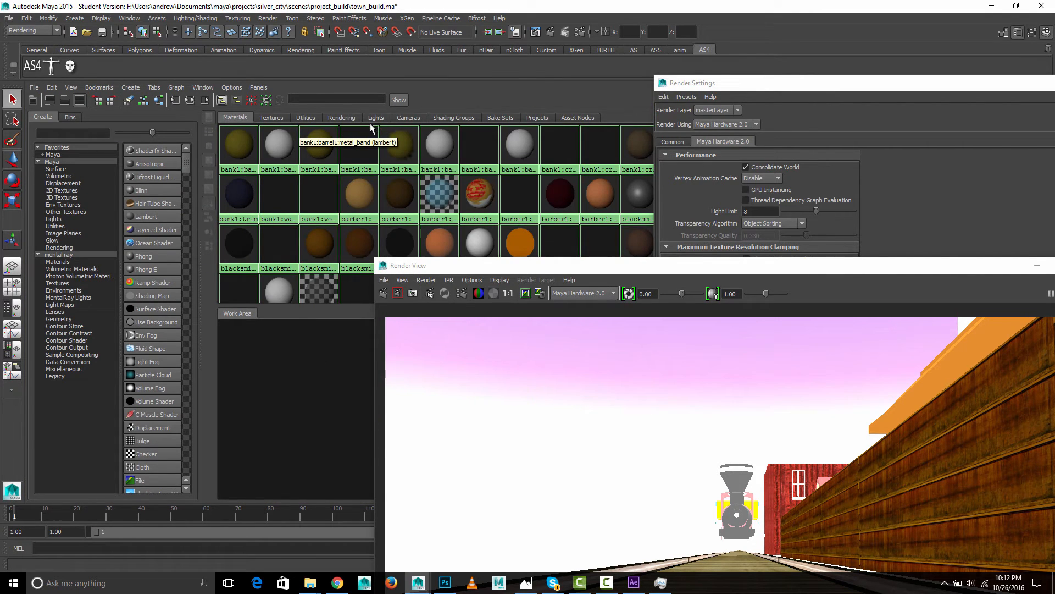
click(385, 117)
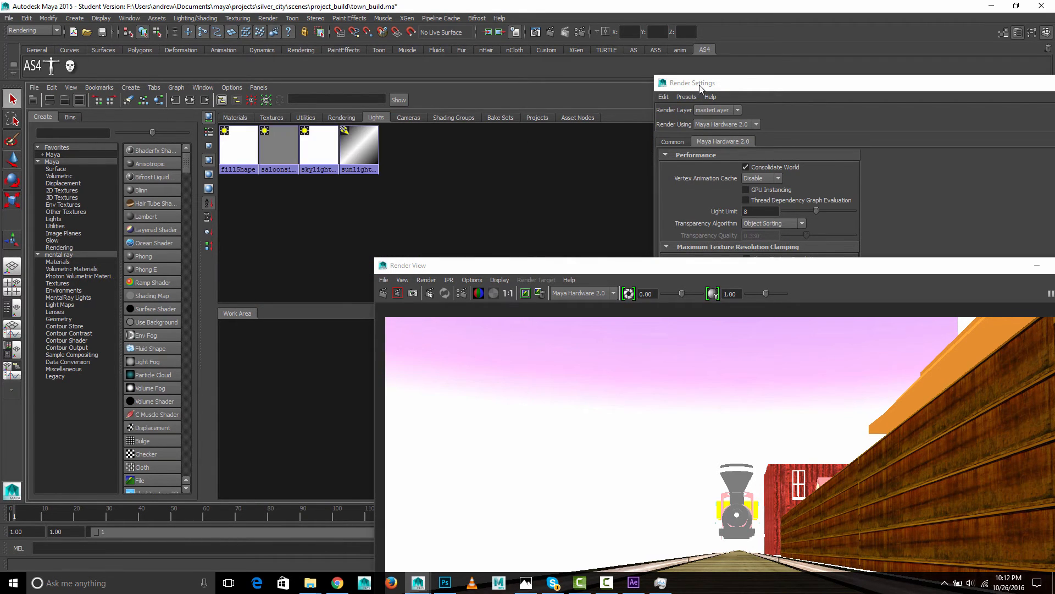
drag(698, 88, 286, 301)
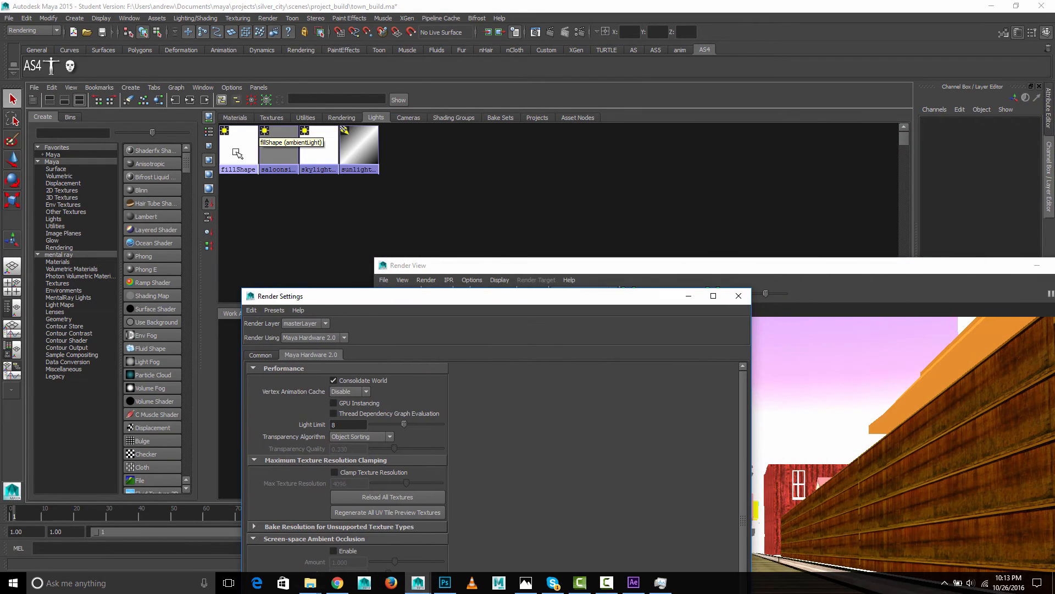
Examine the attributes of the fillShape and saloonsidelightShape ambient lights.
click(234, 153)
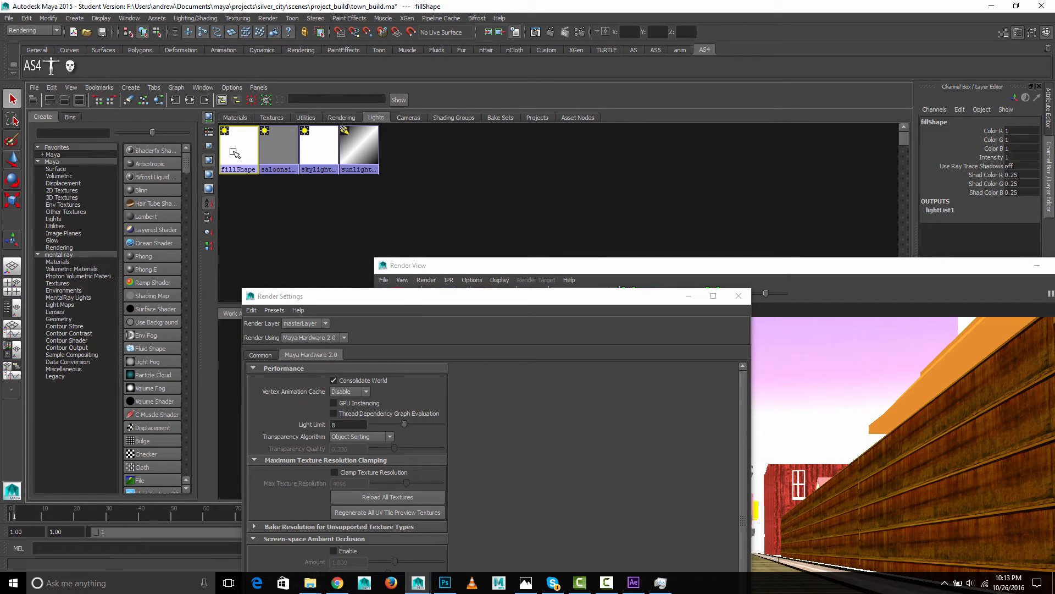
double_click(235, 153)
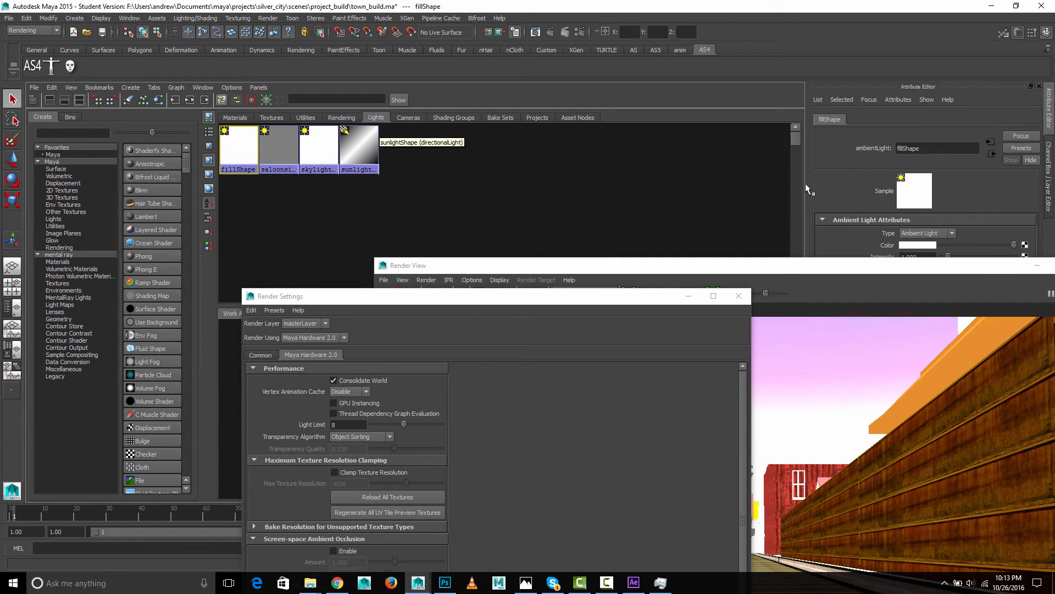
click(274, 155)
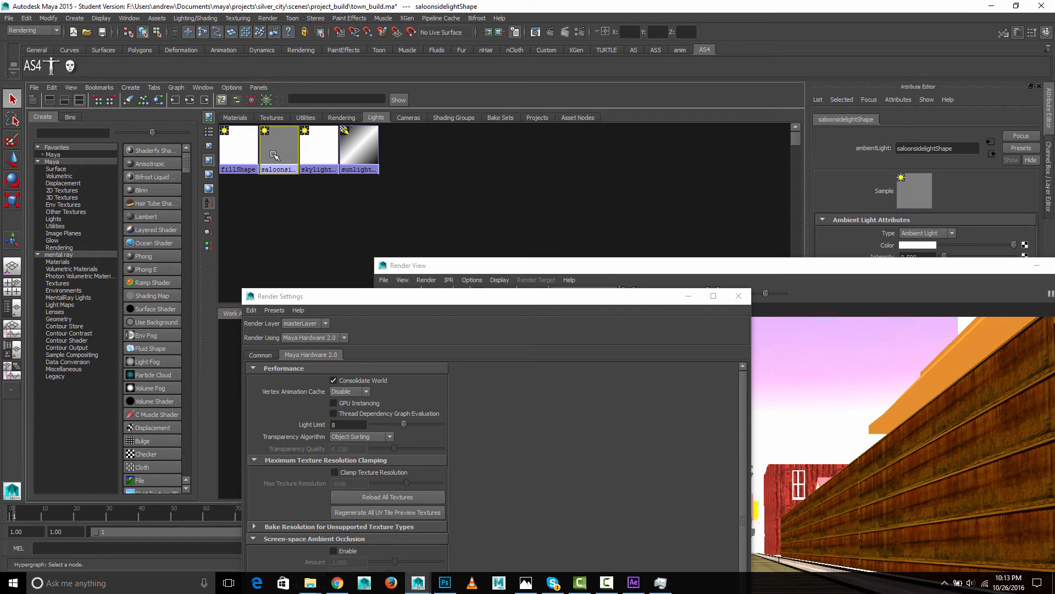
Hide the skylight and fill ambient lights, and render frame 1 again in the Render View.
click(315, 153)
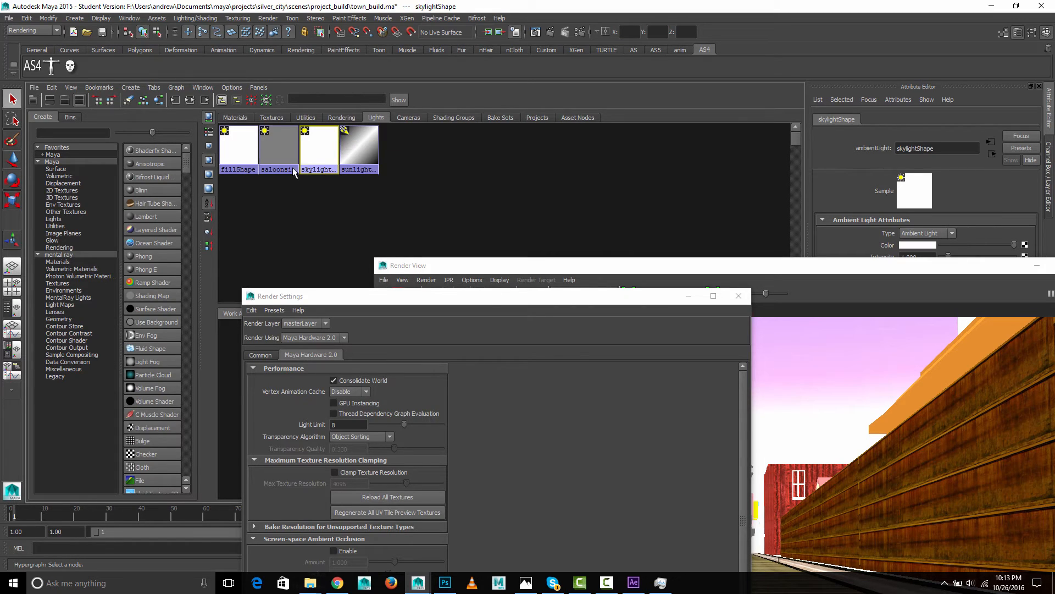
shift+click(239, 149)
click(314, 241)
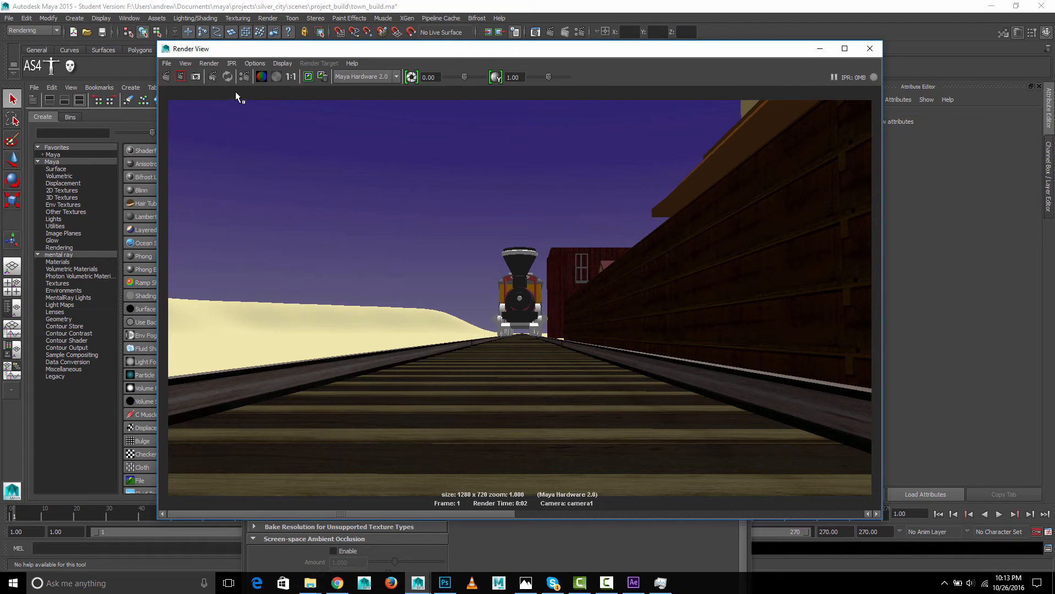
Test-render frame 1 with screen-space ambient occlusion enabled, then close the Render View and disable the occlusion again.
click(440, 551)
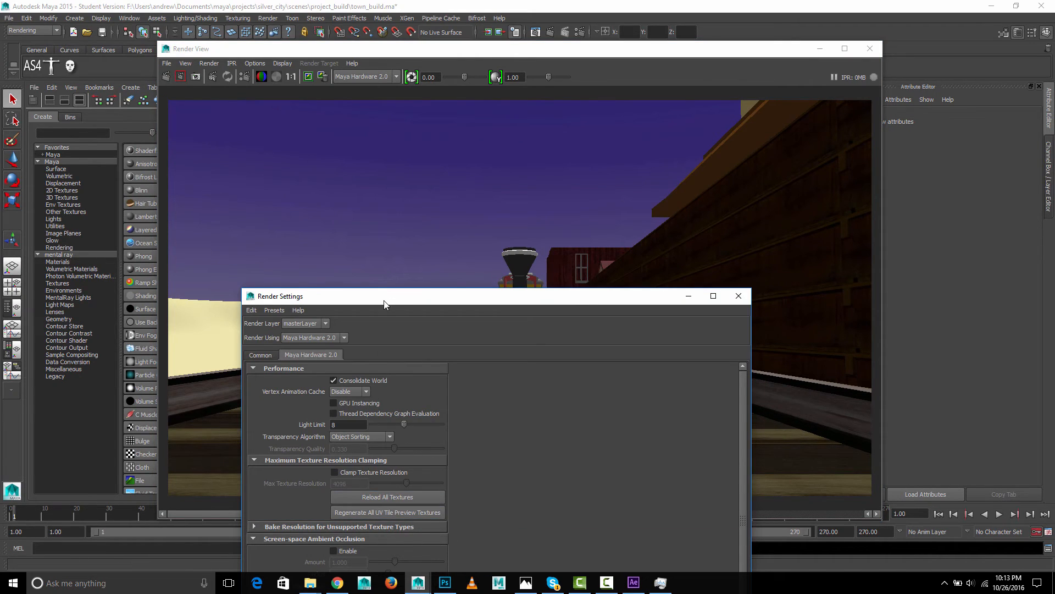
drag(384, 300, 536, 111)
click(495, 434)
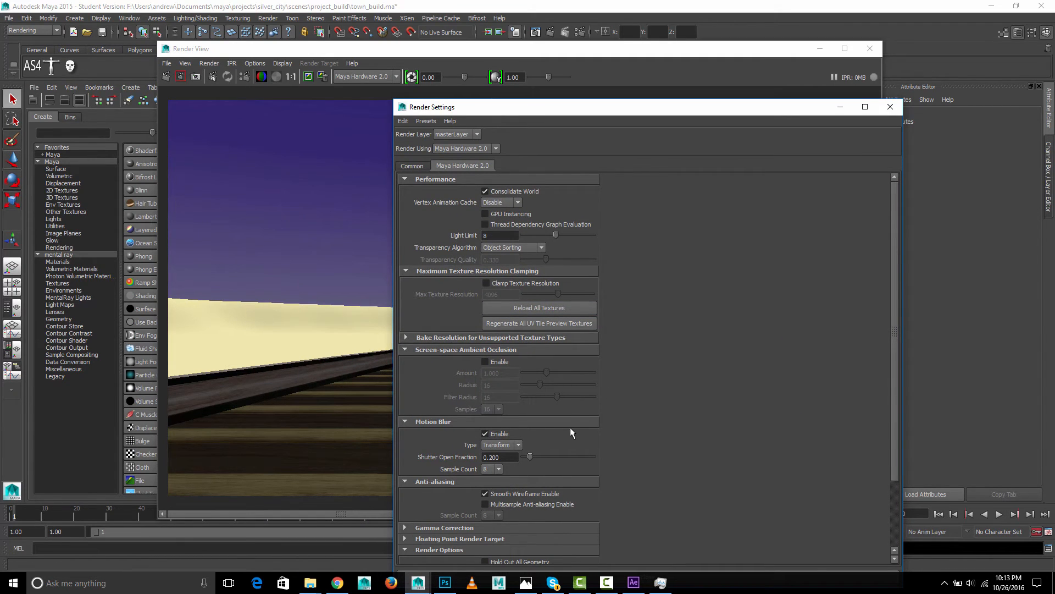
click(485, 362)
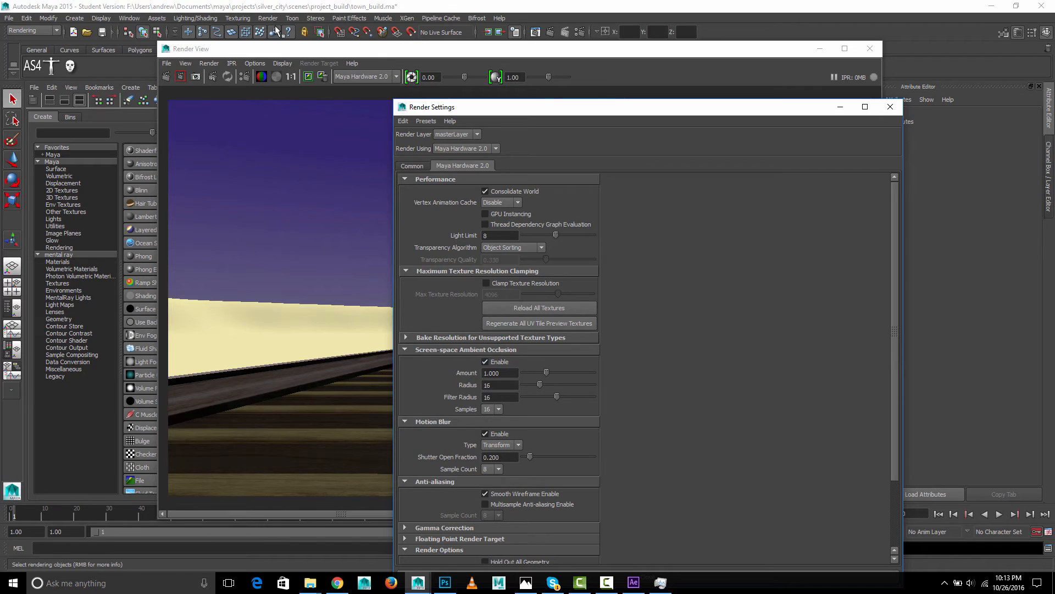
click(274, 87)
click(166, 76)
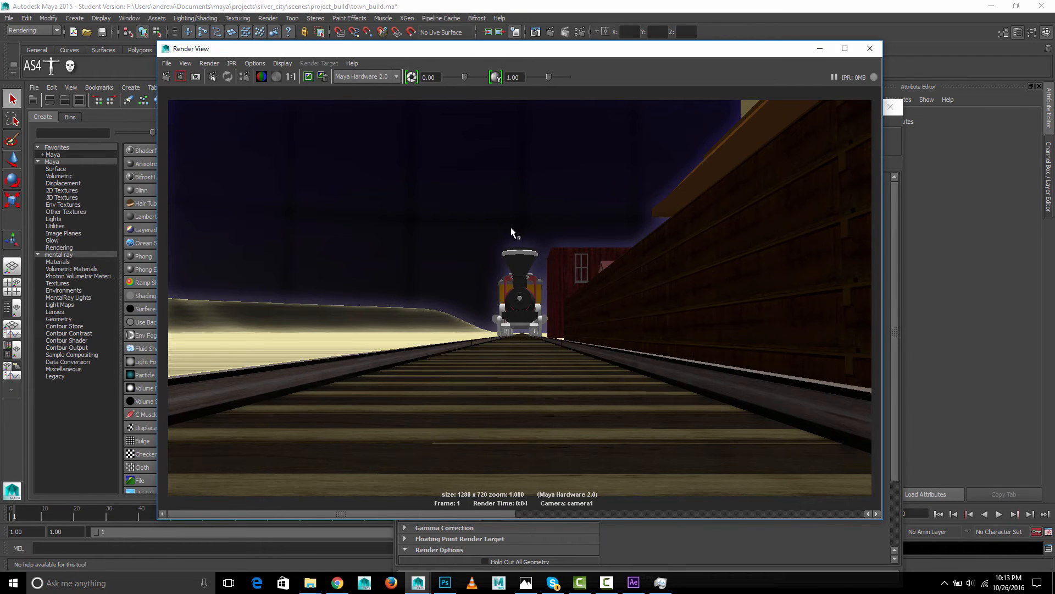
click(869, 50)
click(484, 361)
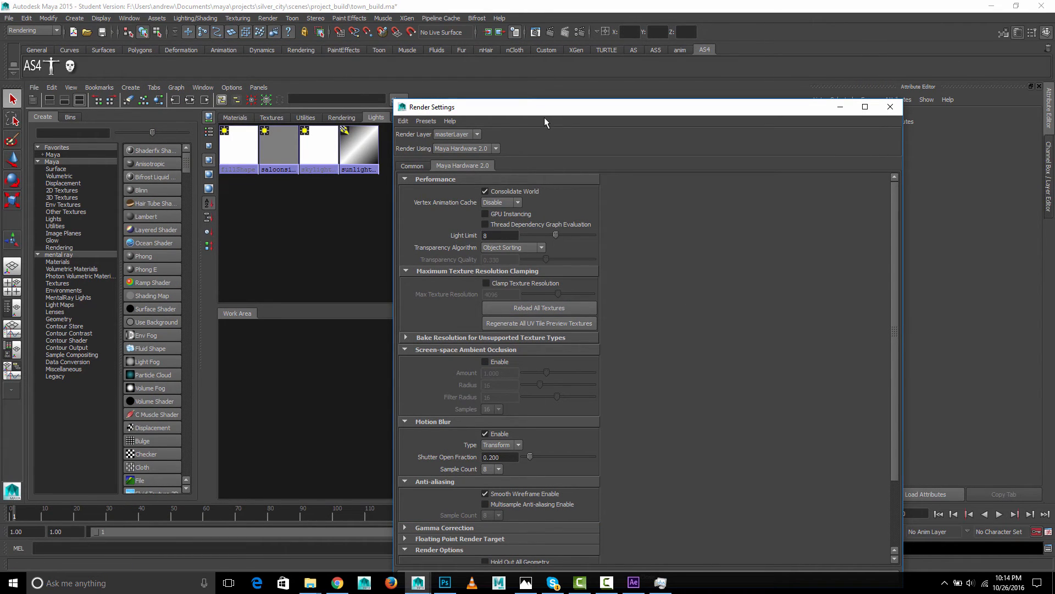
Start a new batch render of the relit scene, continuing past the student version notice.
click(266, 18)
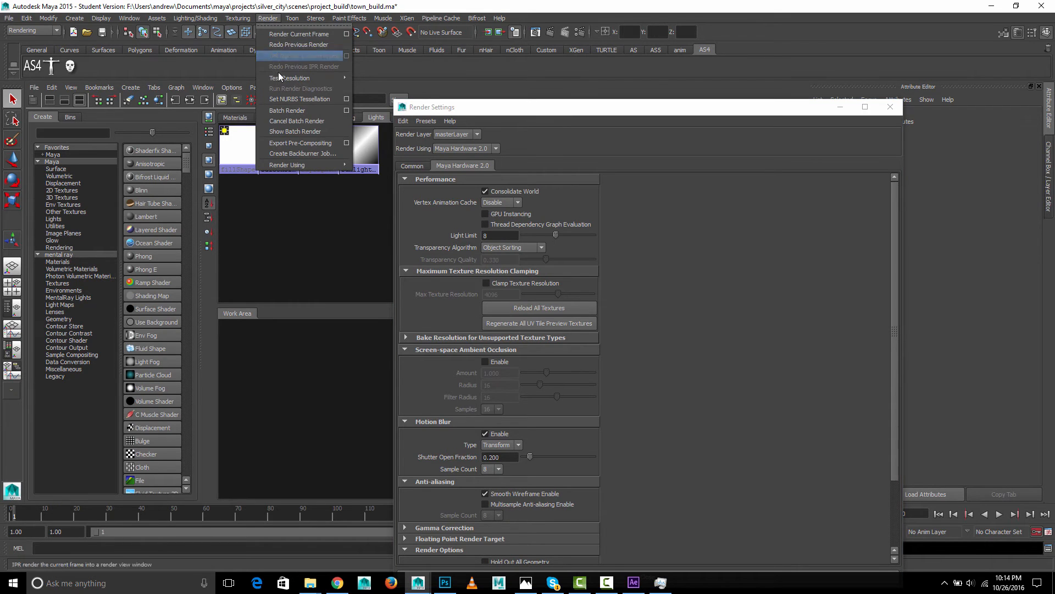
click(295, 111)
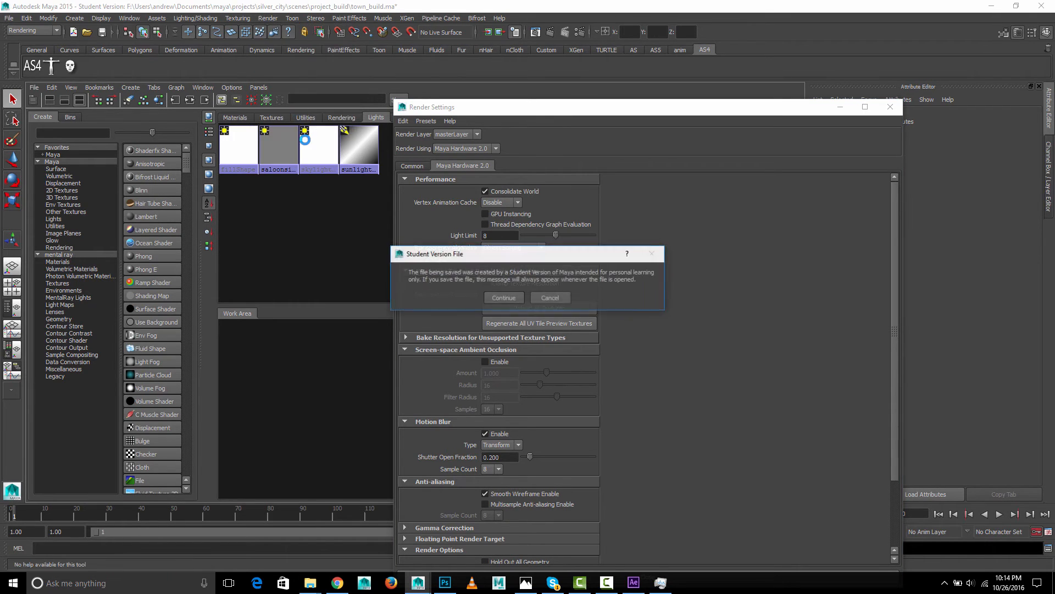
click(494, 298)
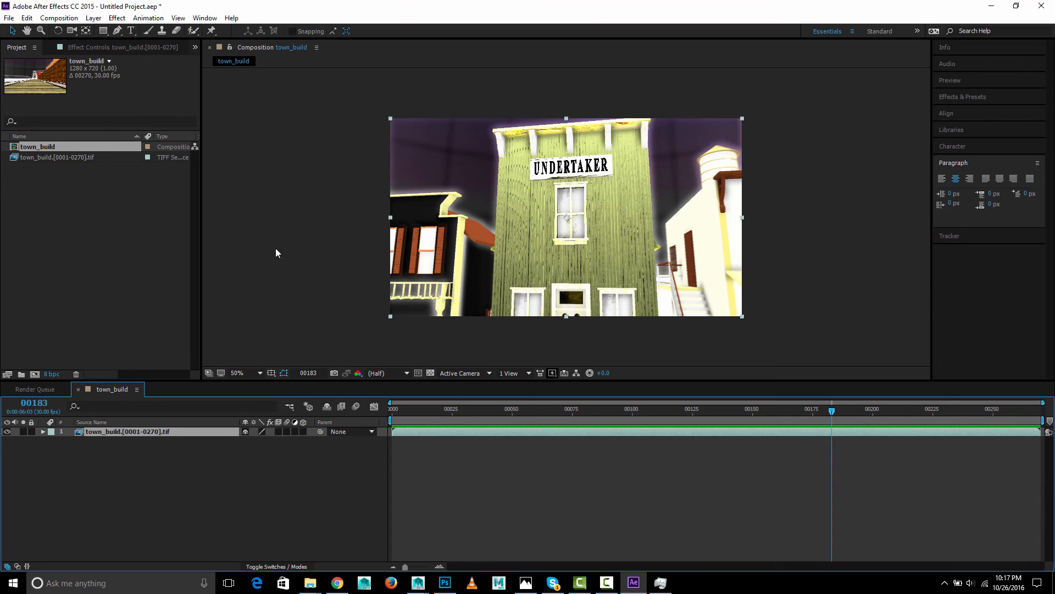
Reload the town_build.[0001-0270].tif footage in the After Effects project.
click(71, 157)
right_click(62, 157)
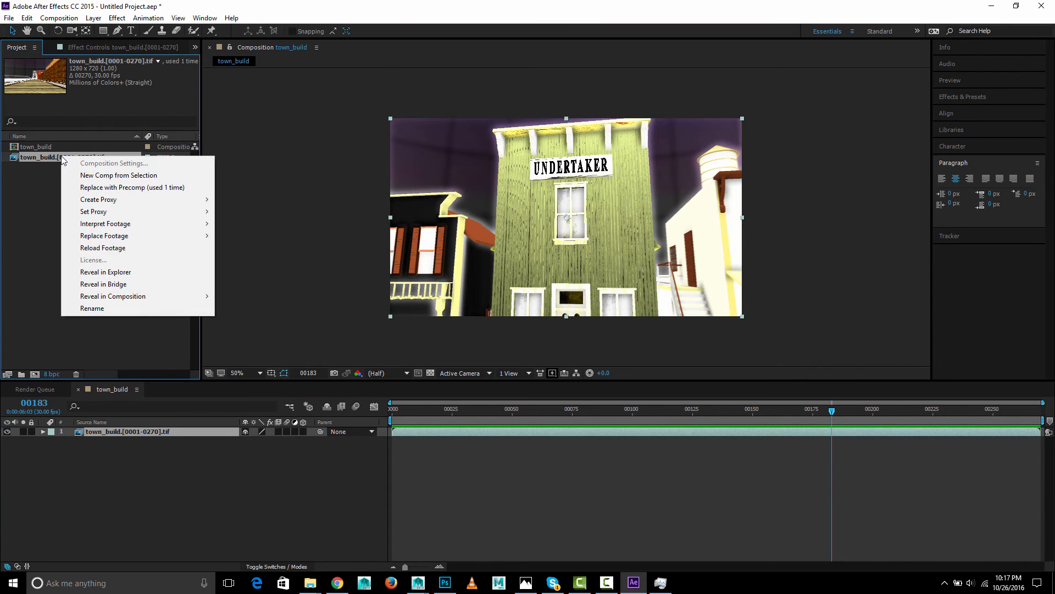
click(102, 248)
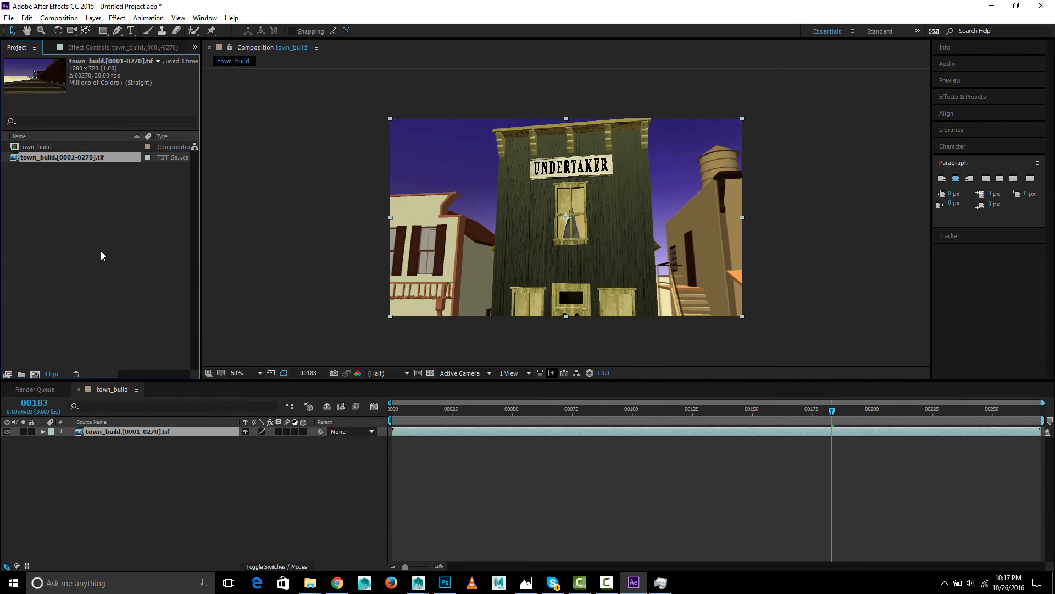
Play back the town_build composition at 100% magnification and scrub back to frame 181.
key(space)
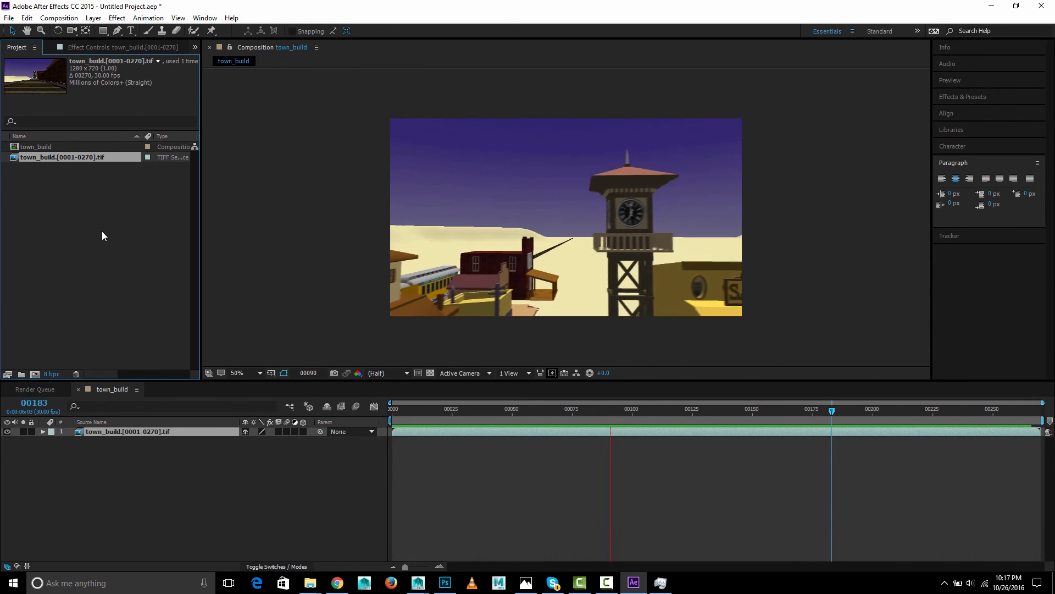
click(246, 373)
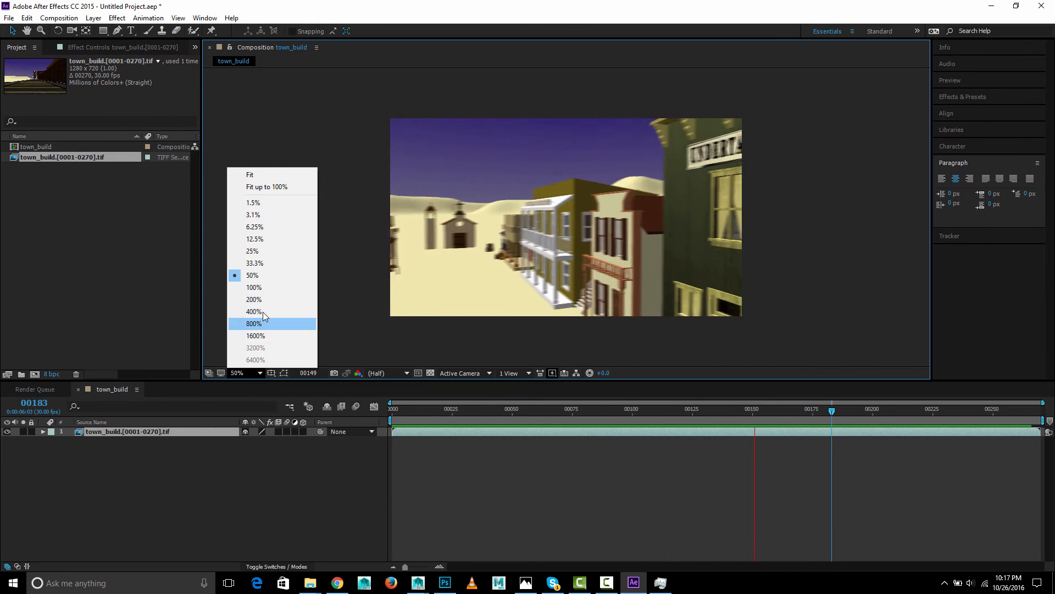
click(263, 287)
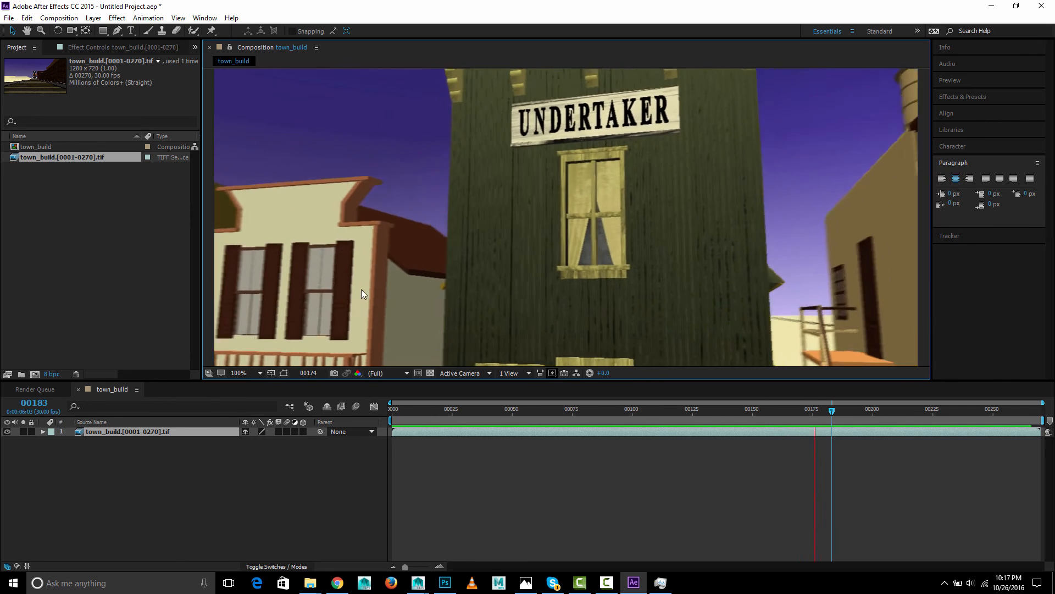
key(space)
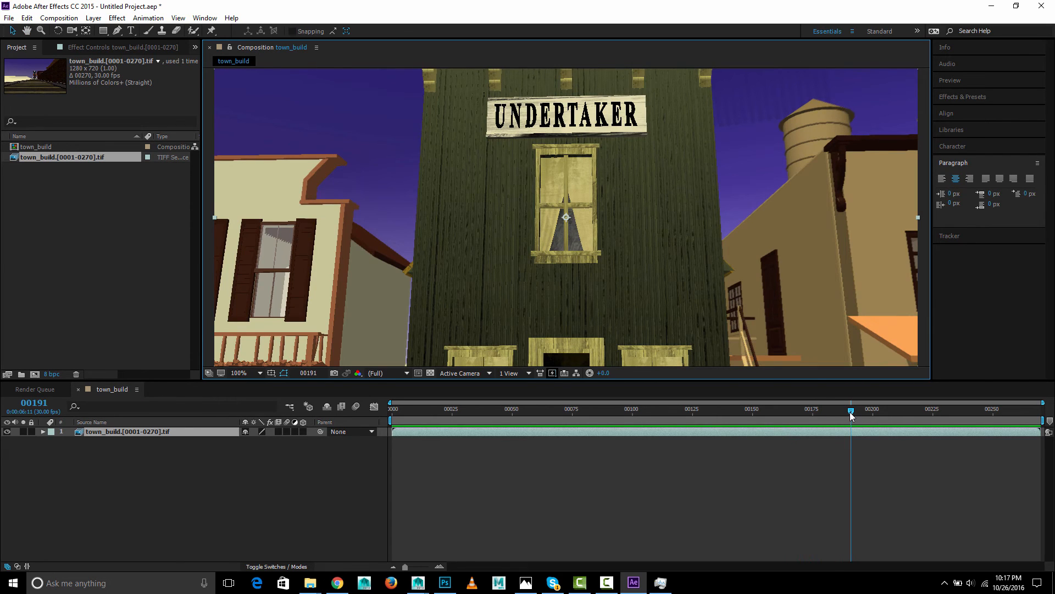
drag(851, 413, 826, 412)
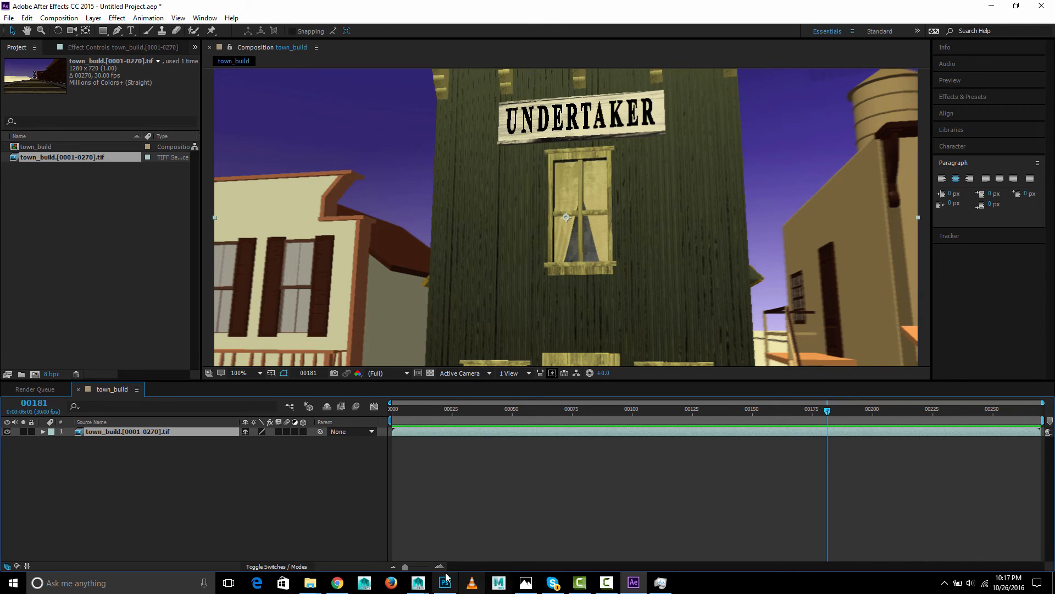
Return to the town_build scene in Maya and enable multisample anti-aliasing in the Hardware 2.0 render settings.
mouse_move(418, 582)
click(434, 536)
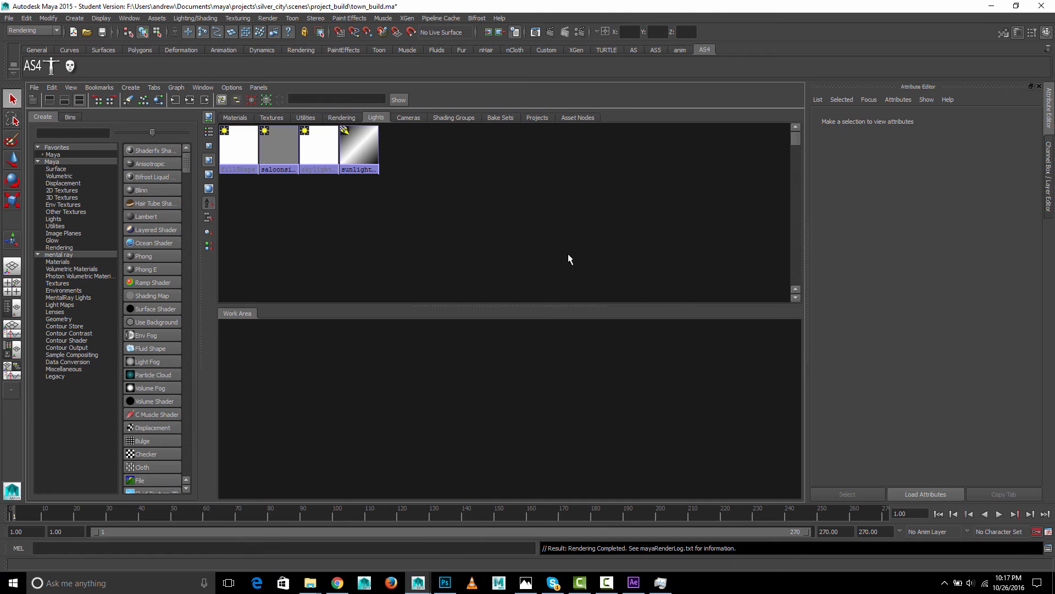
click(580, 31)
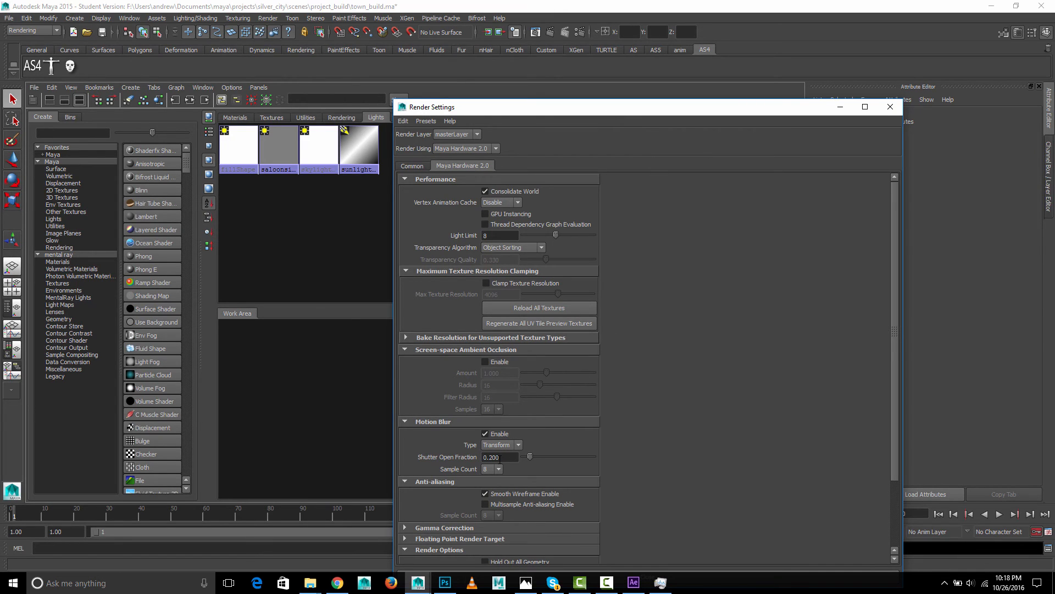
click(511, 454)
click(505, 443)
click(536, 443)
click(522, 502)
Switch the Hypershade panel back to the camera1 view and render frame 1 in the Render View.
click(550, 34)
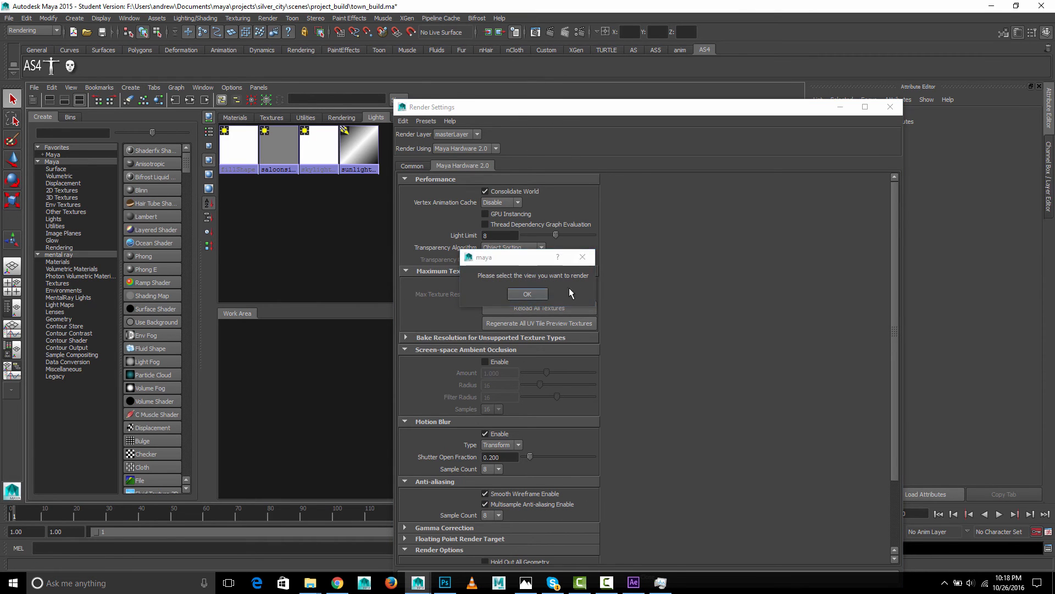
click(536, 292)
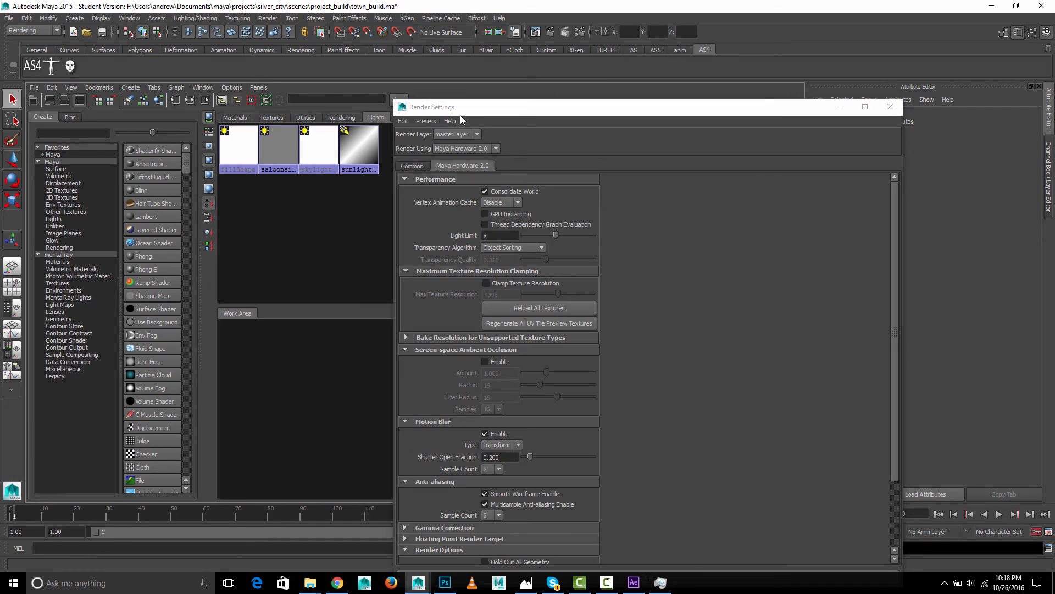
drag(462, 107, 443, 199)
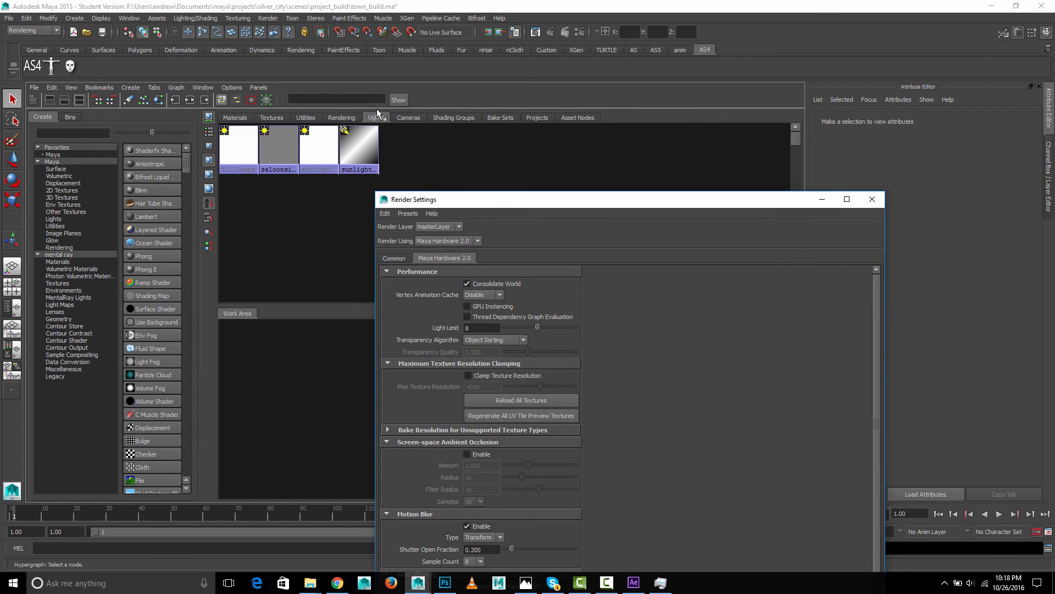
click(259, 87)
mouse_move(286, 141)
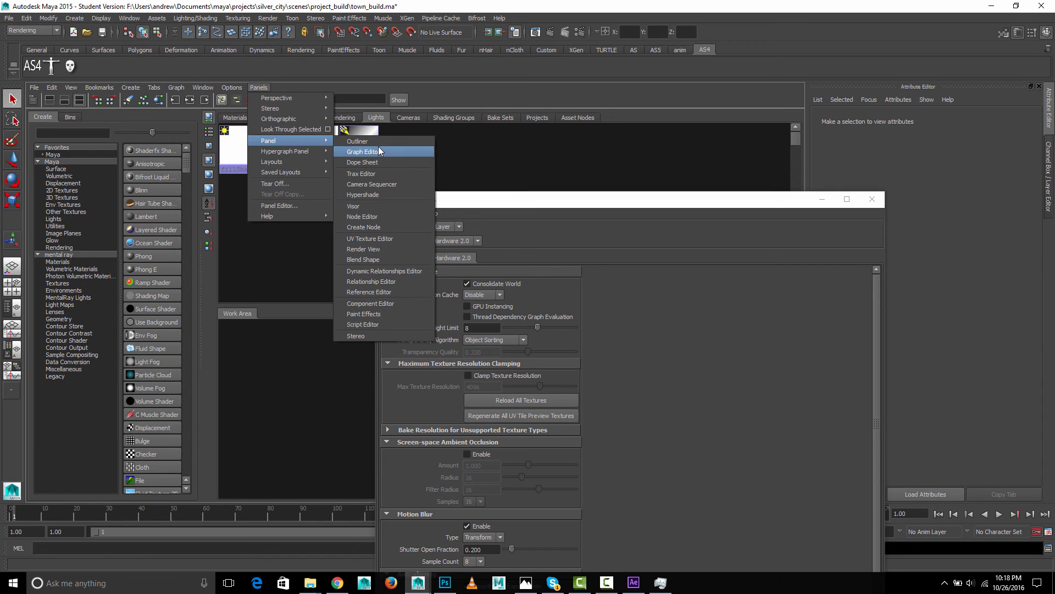
mouse_move(316, 100)
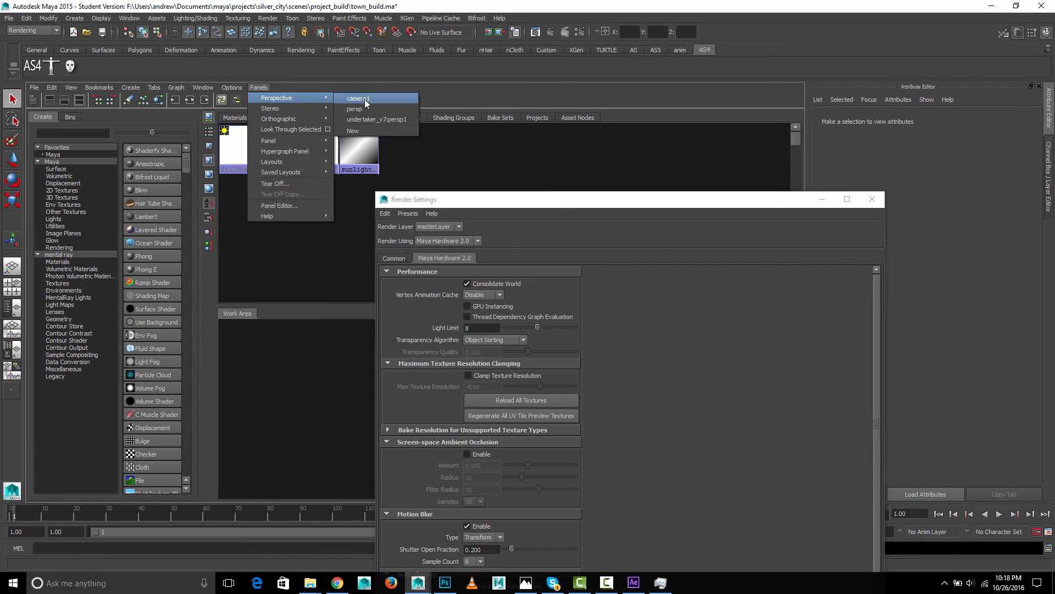
click(364, 99)
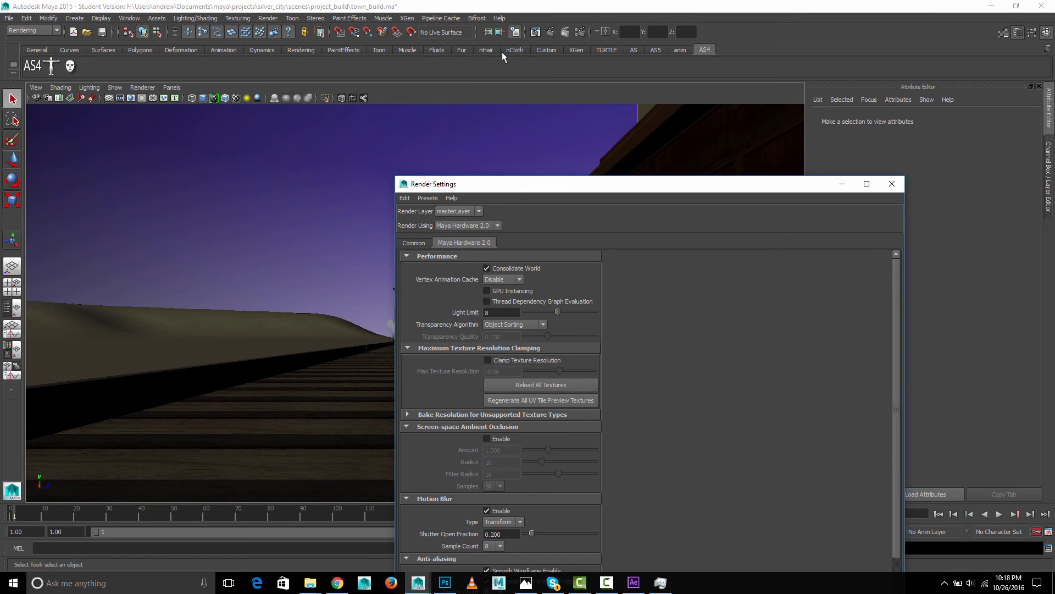
click(549, 31)
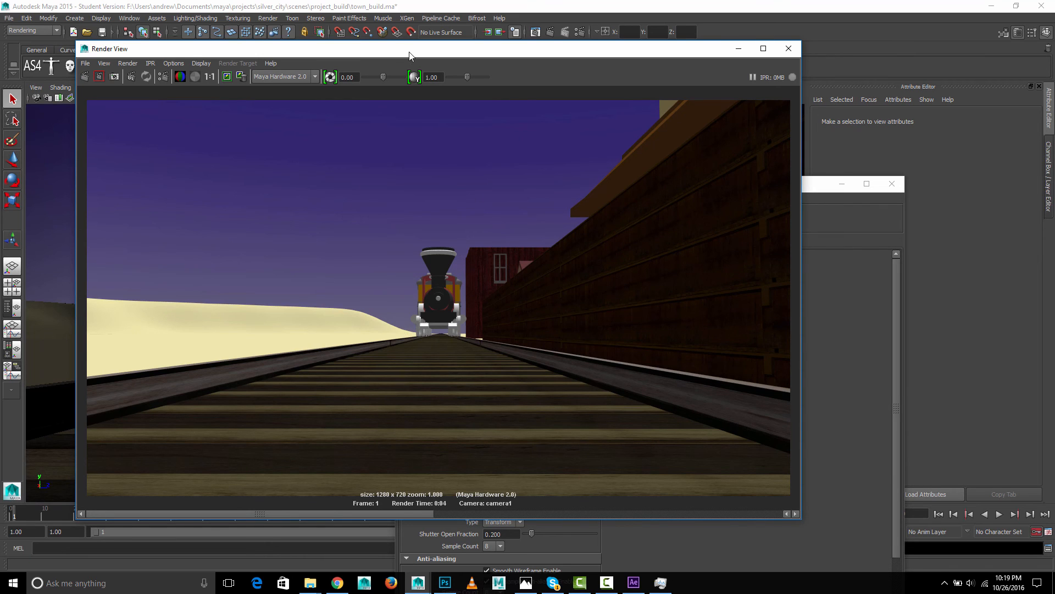
Go to frame 88 on the timeline and bring the Render Settings window clear of the Render View.
drag(406, 49, 858, 81)
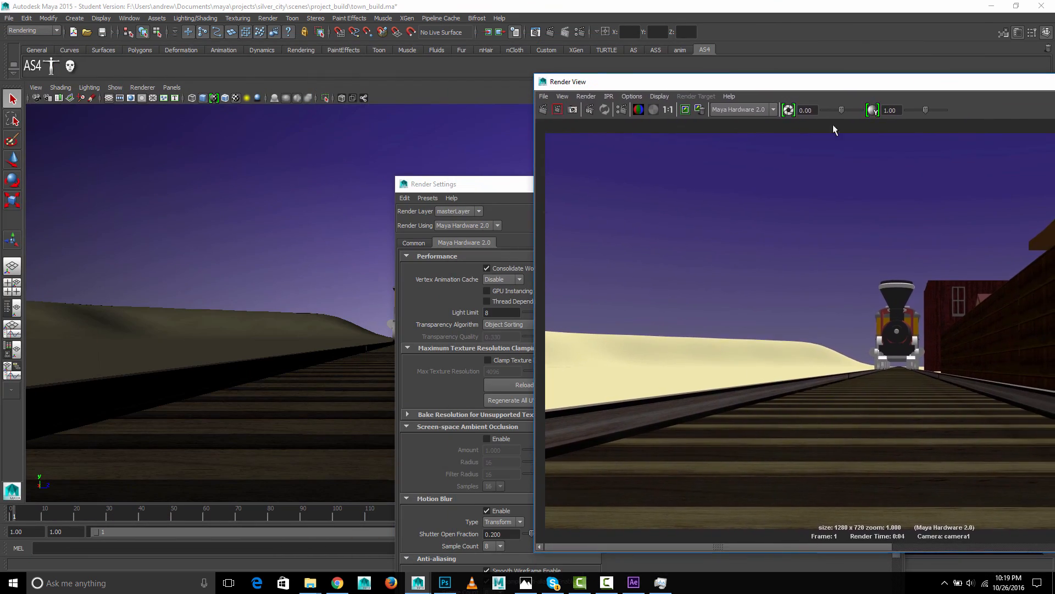
click(285, 519)
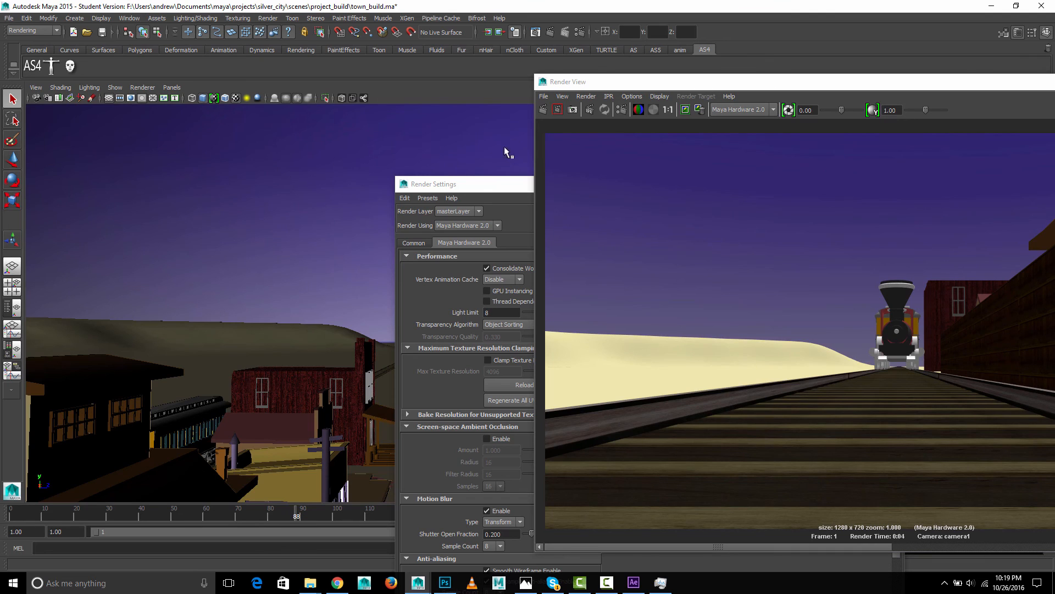
drag(482, 186, 169, 59)
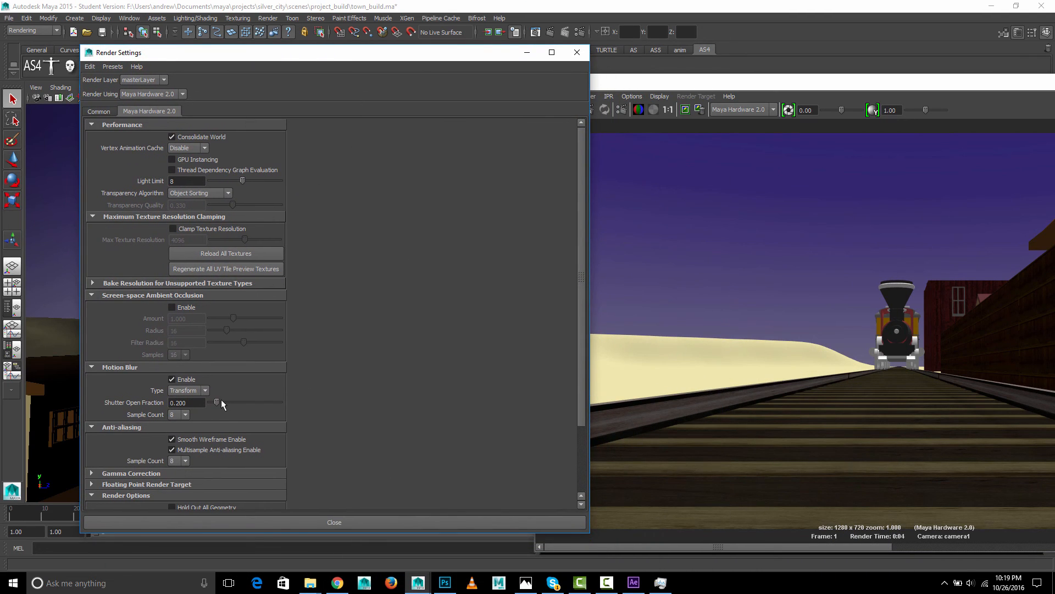
Set the motion blur Shutter Open Fraction to 1 and render frame 88 in the Render View.
double_click(197, 402)
text(1)
key(Return)
drag(767, 83, 408, 61)
click(179, 87)
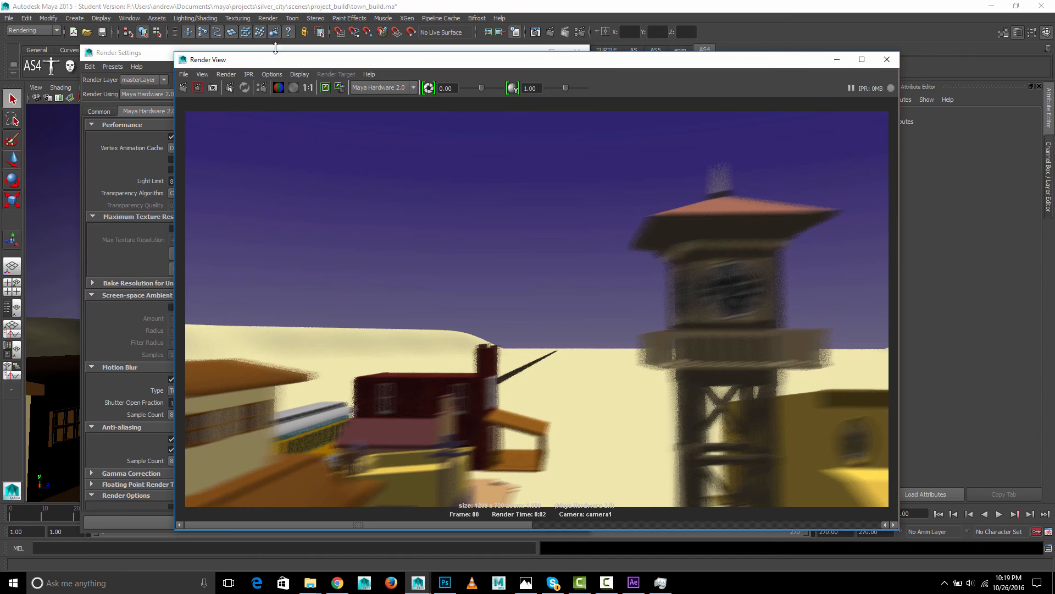
Set the anti-aliasing Sample Count to 16 and render frame 88 again.
drag(276, 60, 527, 63)
click(187, 460)
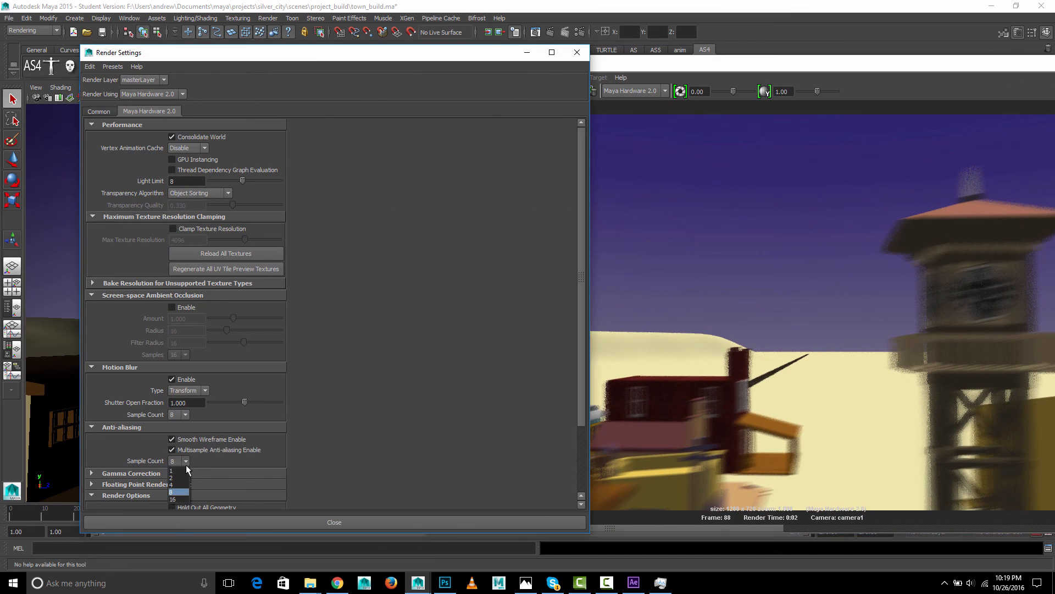
click(180, 499)
drag(661, 70, 375, 69)
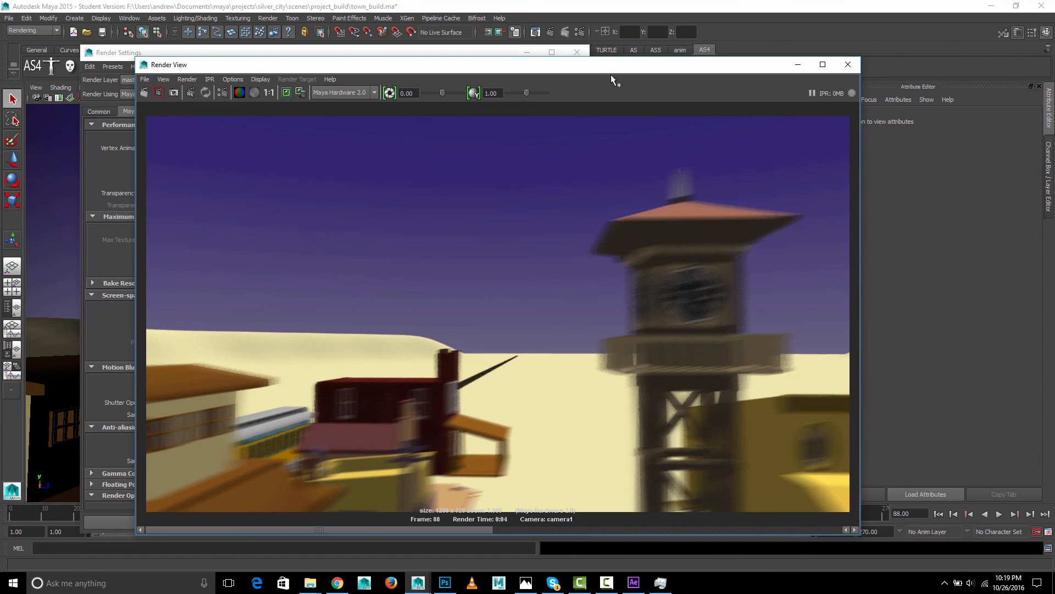
Set the motion blur Shutter Open Fraction to 0.5 and re-render frame 88 in the Render View.
click(118, 57)
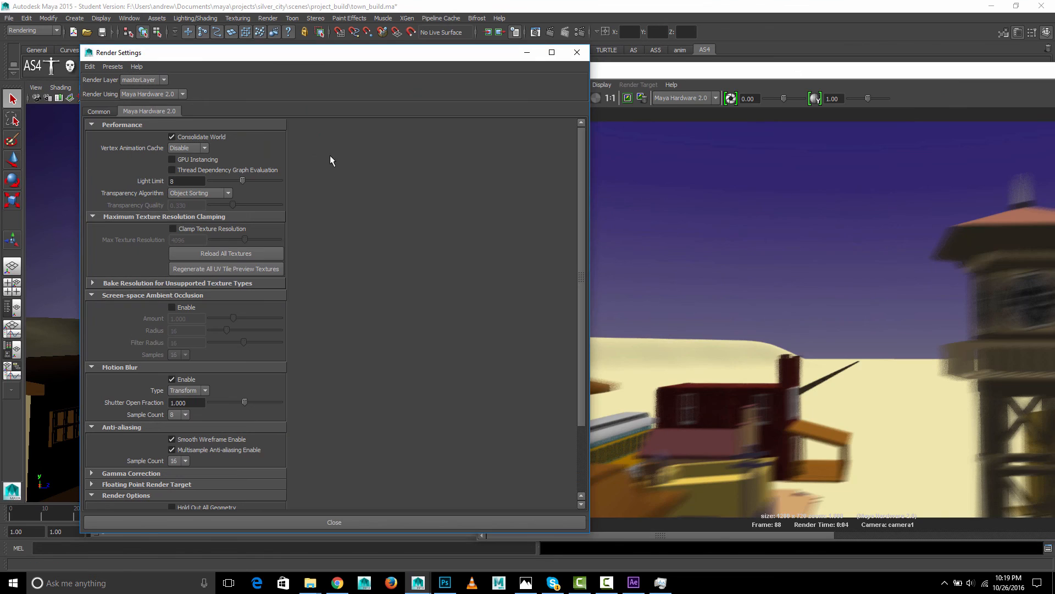
double_click(194, 402)
text(0.5)
key(Return)
drag(666, 74, 226, 73)
click(50, 102)
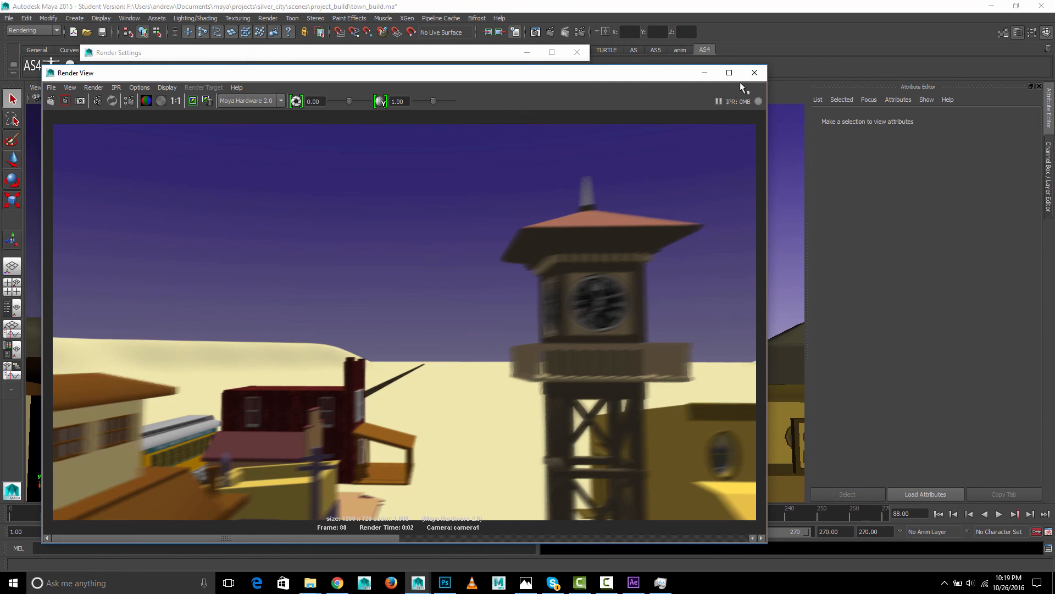
Close the Render View and Render Settings windows and start a batch render, accepting the student version notice.
click(576, 53)
click(576, 53)
click(268, 19)
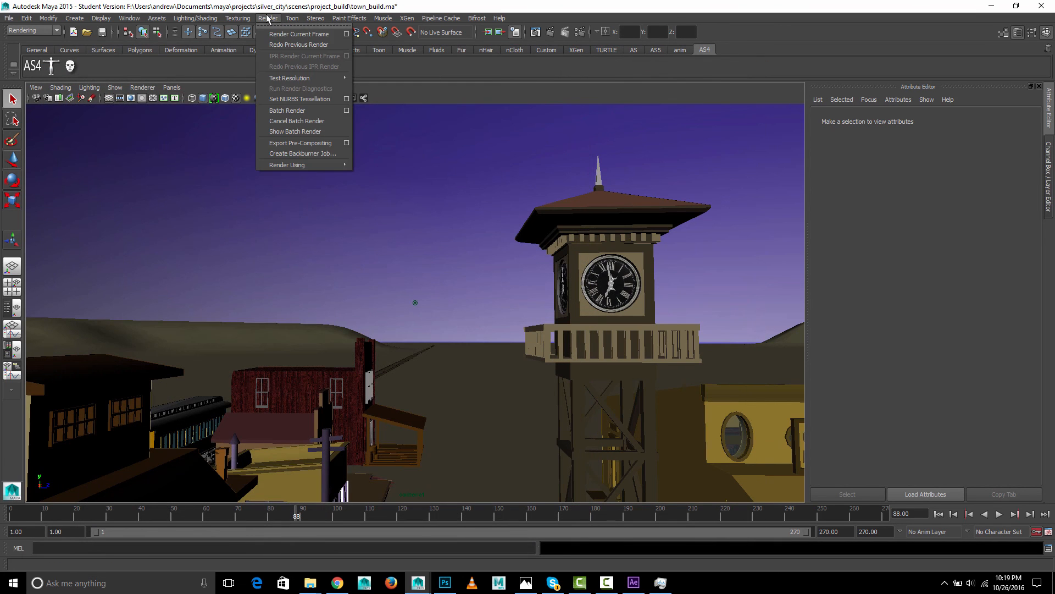
click(287, 110)
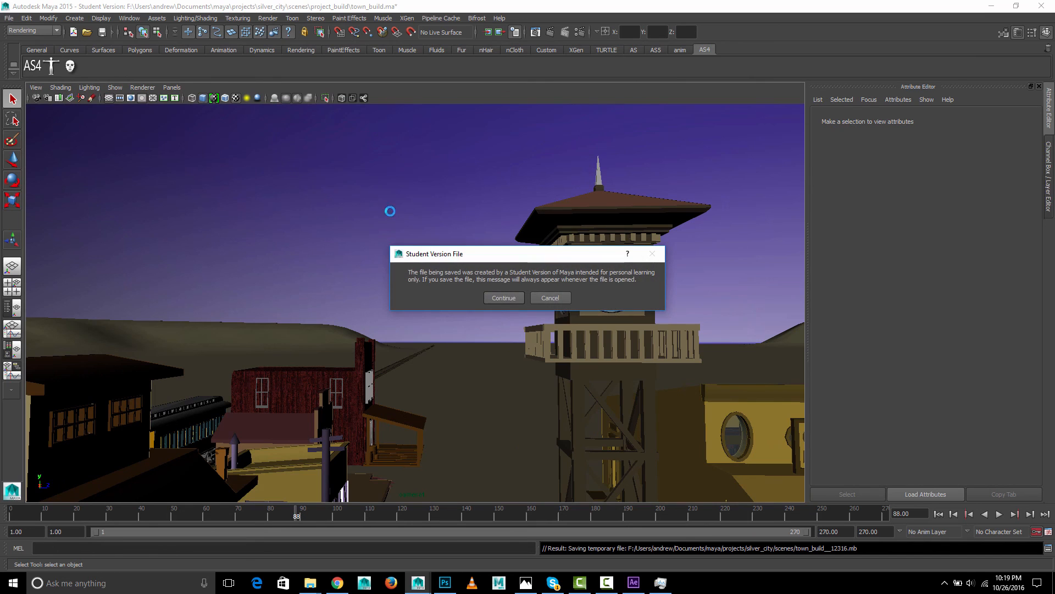
click(497, 298)
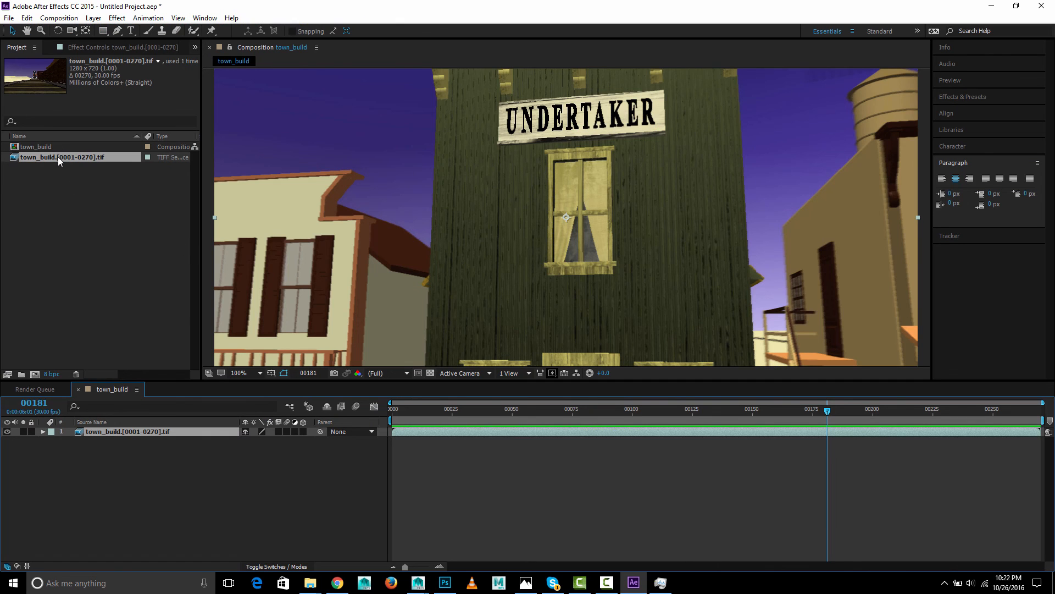
Reload the re-rendered town_build.[0001-0270].tif footage in After Effects and play back the town_build composition.
right_click(57, 157)
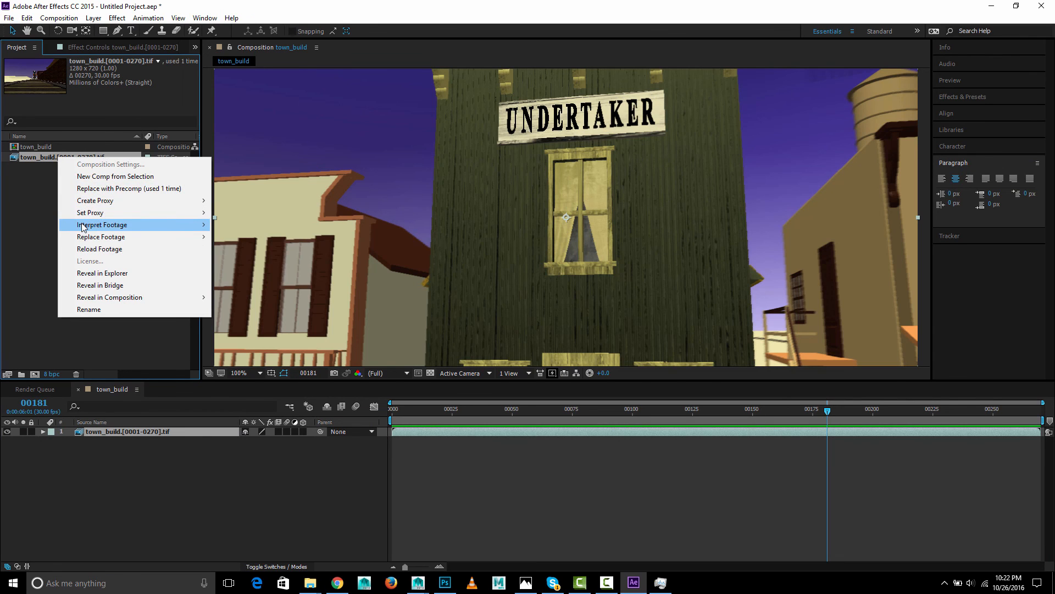
click(88, 249)
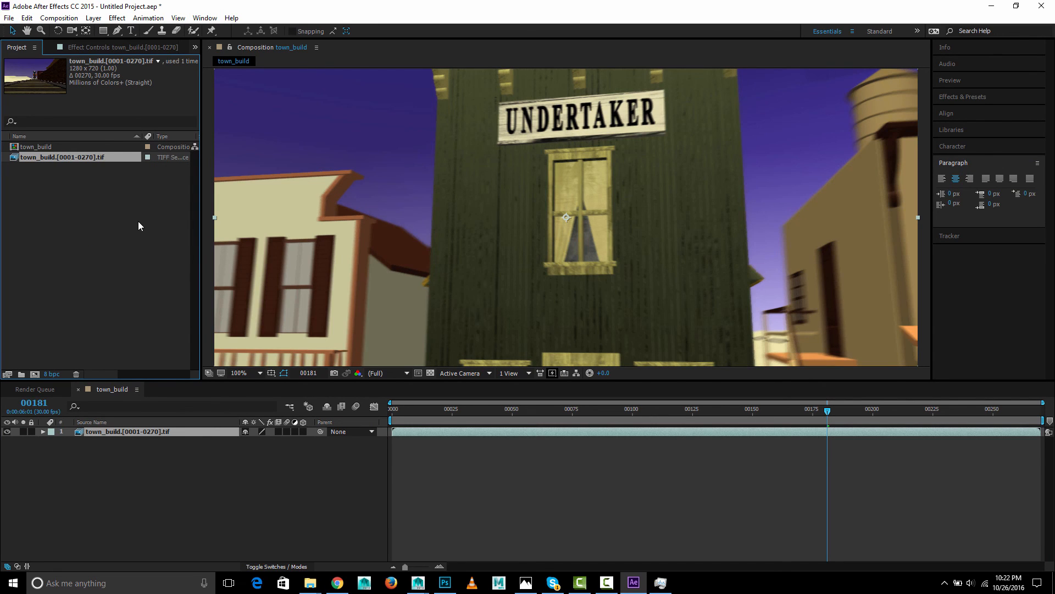
key(space)
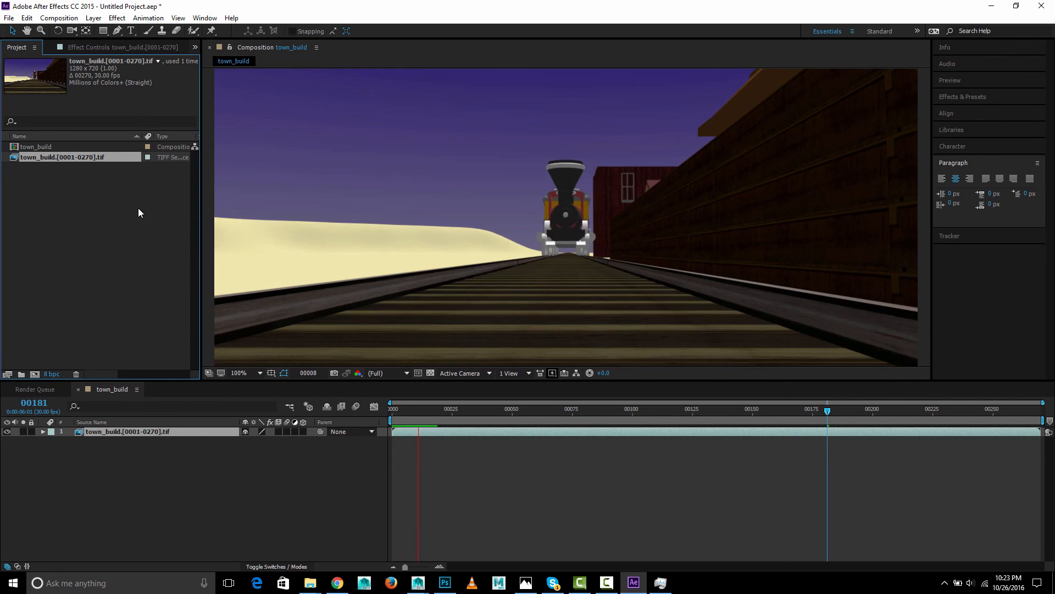